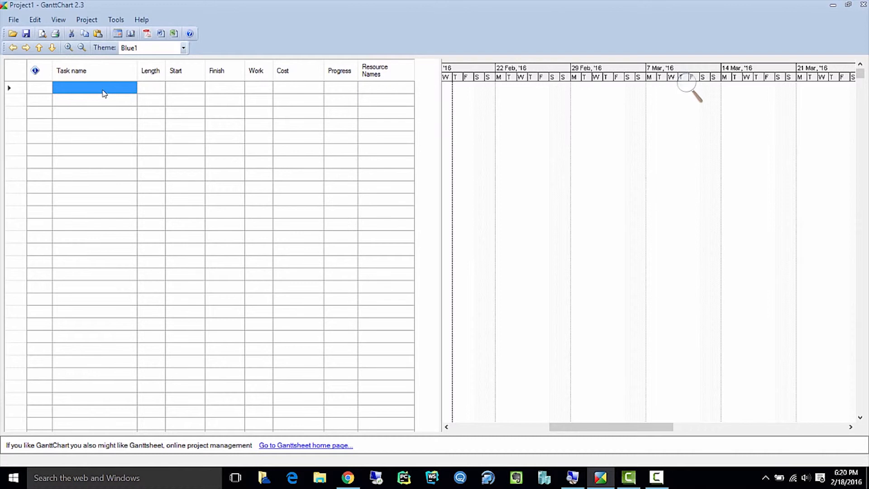
# Add a first task named "Start Project" to the empty task list.
pyautogui.click(94, 91)
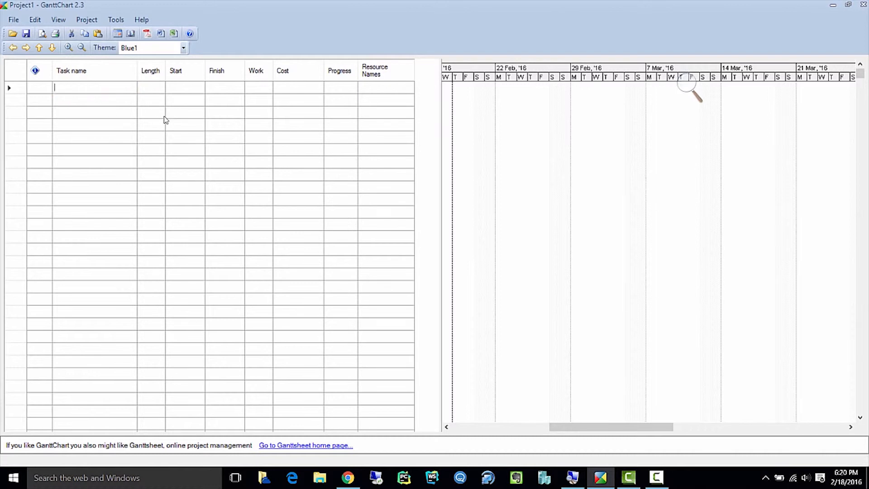
pyautogui.write('Start Project')
pyautogui.press('Return')
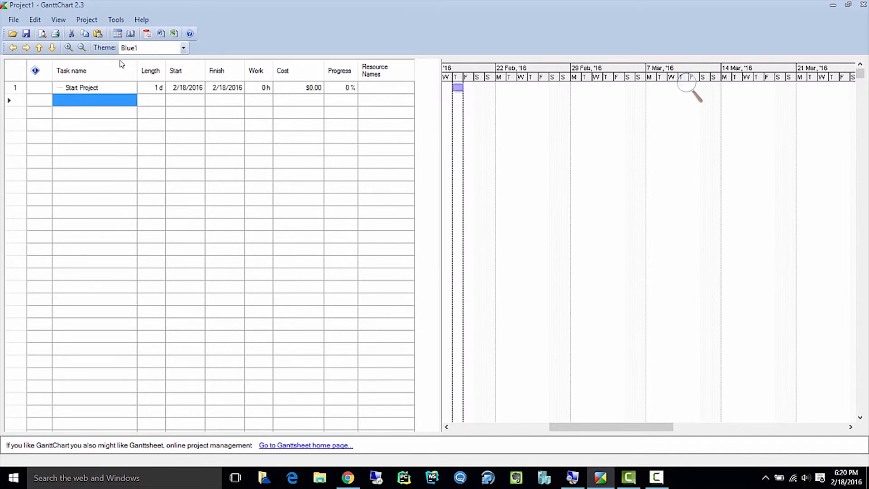
# Mark the Start Project task as a milestone in its task details.
pyautogui.doubleClick(157, 90)
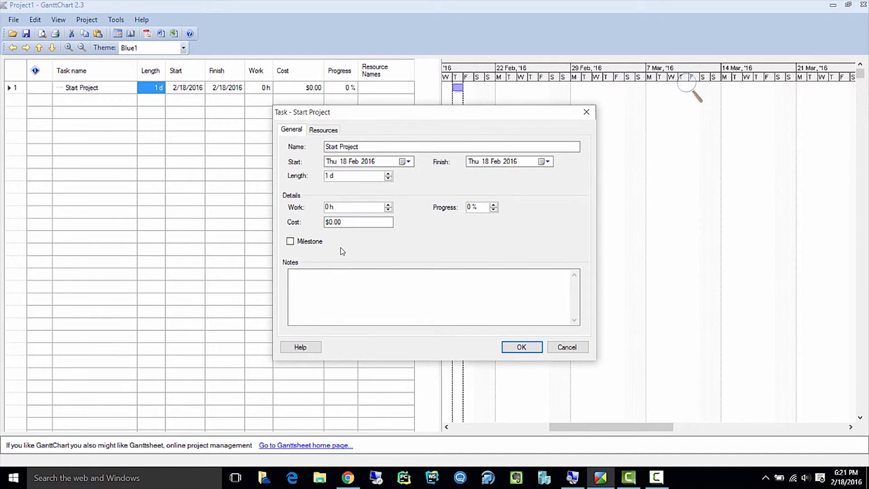
pyautogui.click(556, 344)
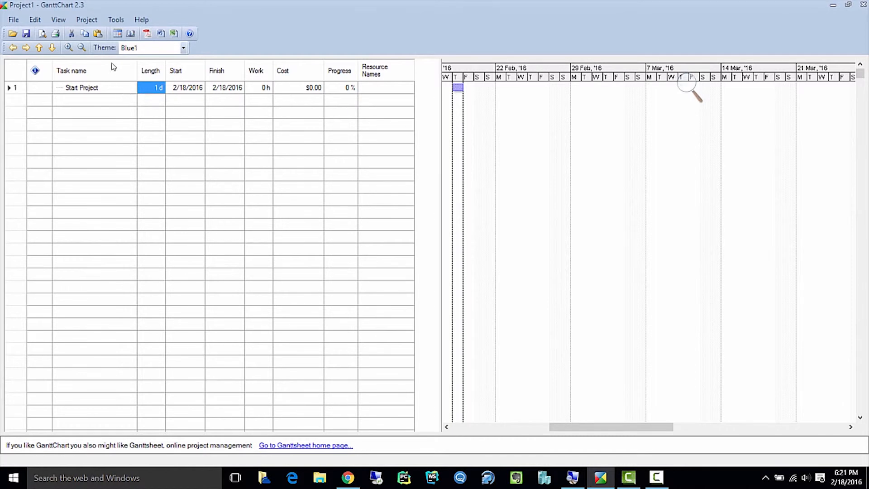
pyautogui.doubleClick(92, 89)
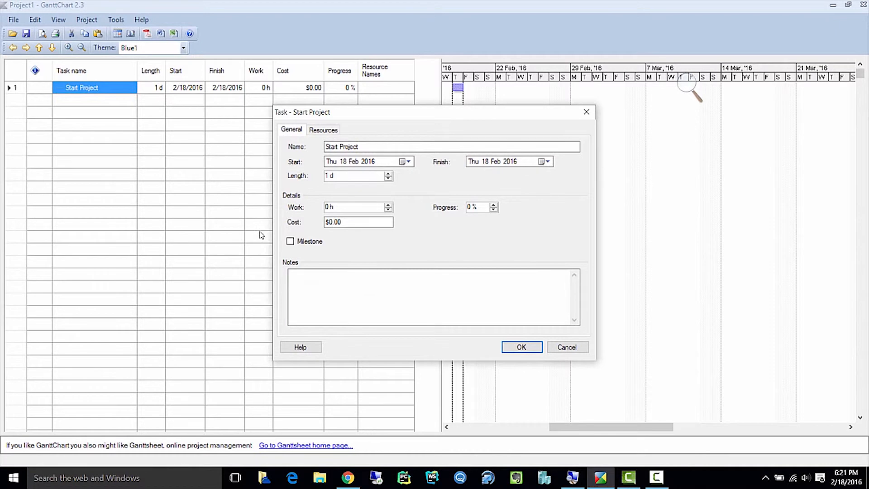
pyautogui.click(293, 241)
pyautogui.click(522, 346)
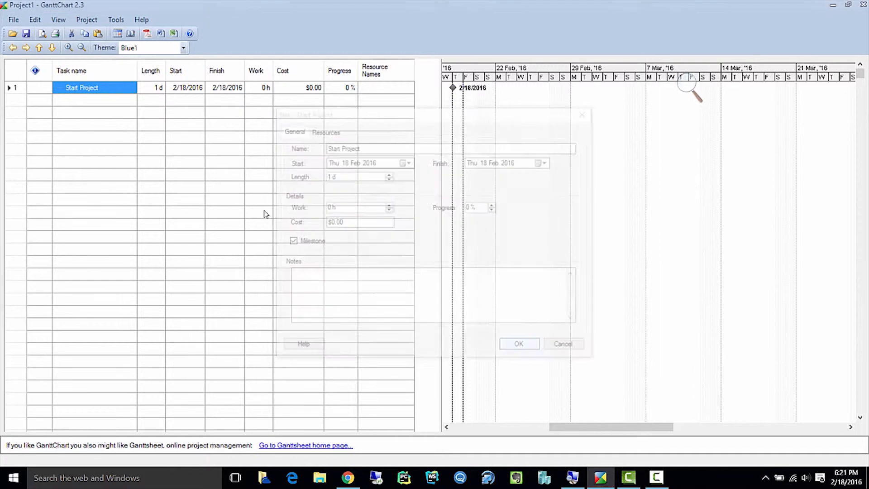
pyautogui.doubleClick(156, 91)
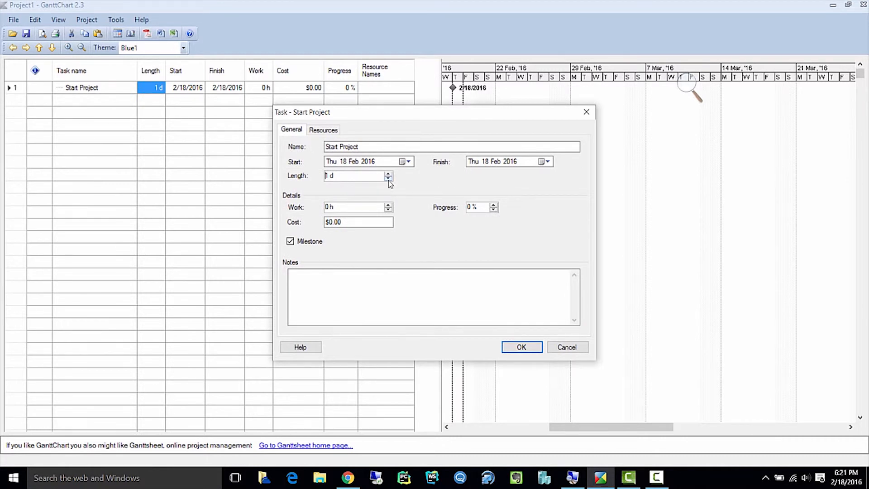
pyautogui.click(523, 349)
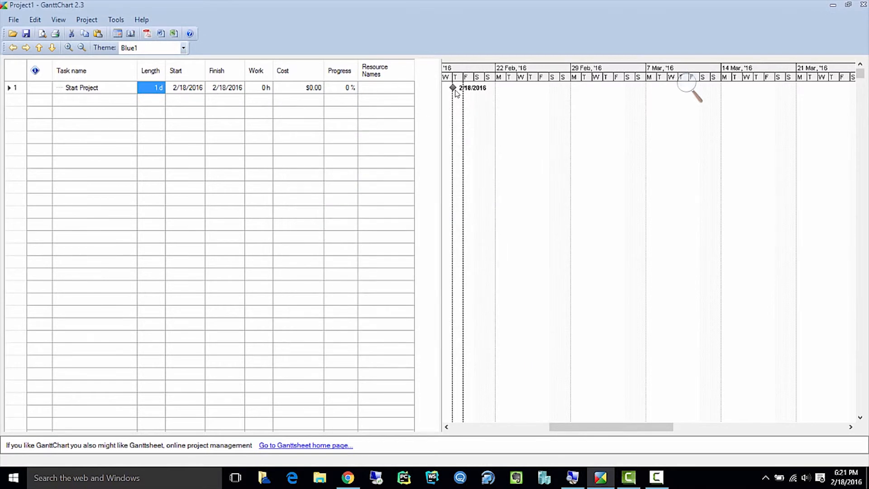
pyautogui.moveTo(456, 94)
# Add a second task named "Planning Phase" below Start Project.
pyautogui.click(95, 99)
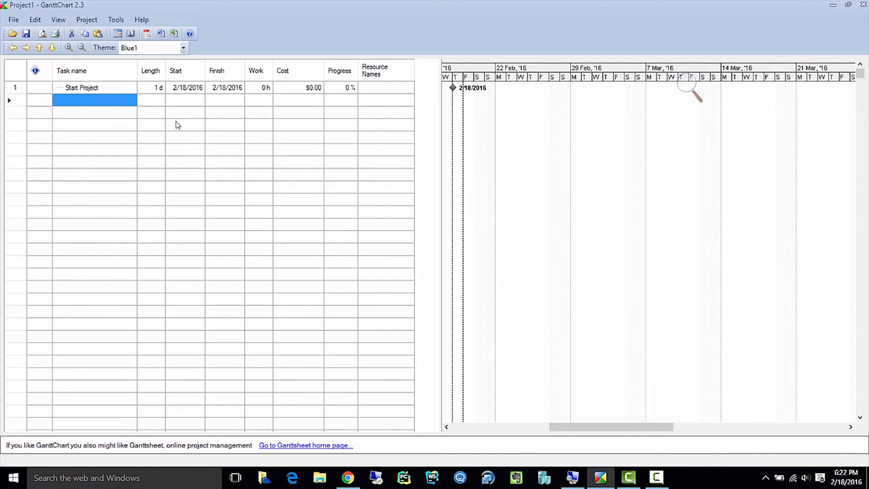
pyautogui.write('P')
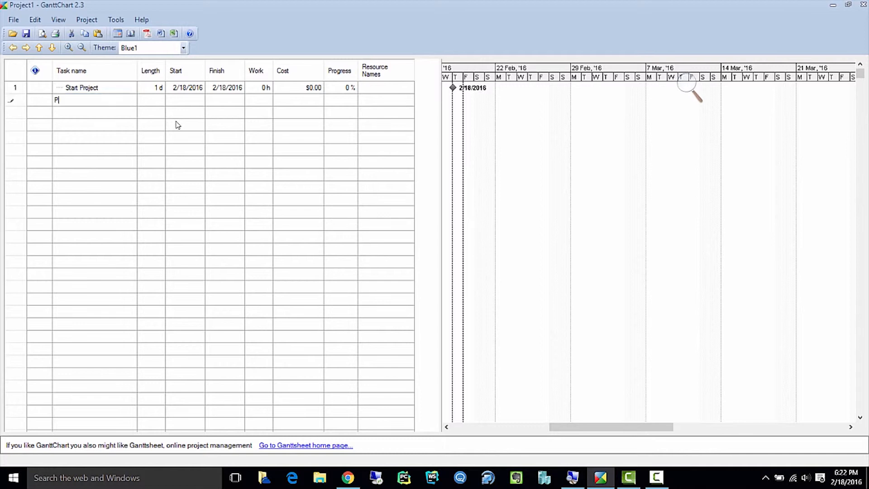
pyautogui.write('lanning Plase')
pyautogui.press('BackSpace')
pyautogui.press('BackSpace')
pyautogui.press('BackSpace')
pyautogui.write('hase')
pyautogui.press('Tab')
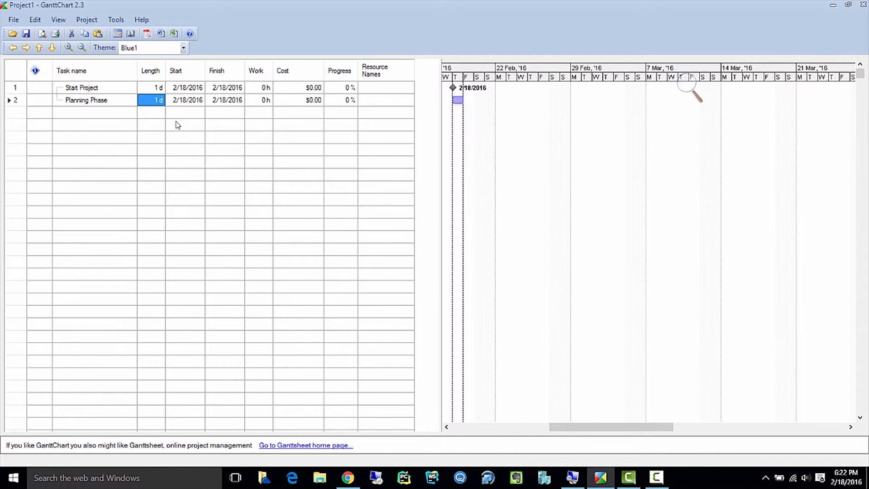
# Set the length of the Planning Phase task to 5 days.
pyautogui.click(159, 102)
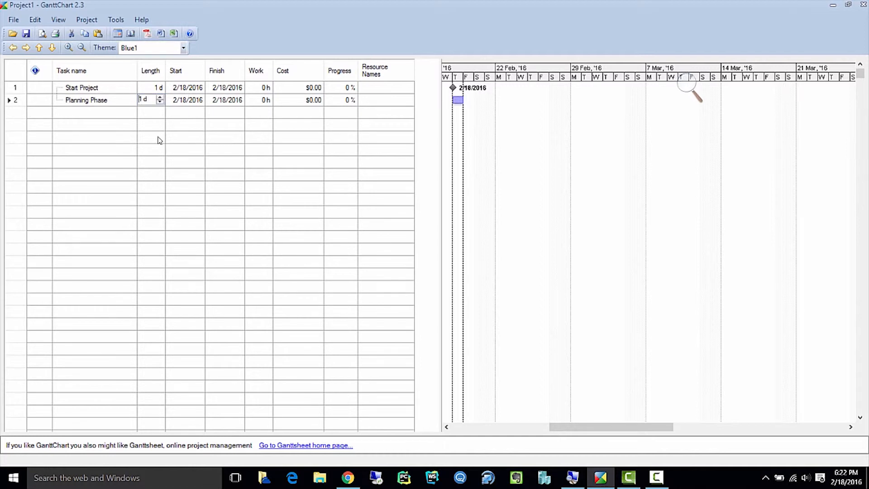
pyautogui.click(160, 97)
pyautogui.press('Return')
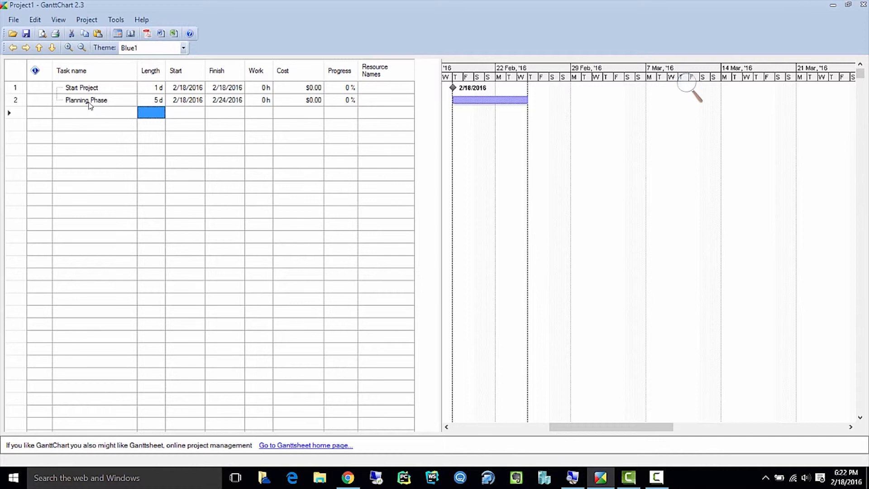
# Stretch the end of the Planning Phase bar on the chart to a length of about 6.5 days.
pyautogui.moveTo(507, 105)
pyautogui.moveTo(527, 100)
pyautogui.mouseDown()
pyautogui.moveTo(492, 99)
pyautogui.moveTo(544, 100)
pyautogui.mouseUp()
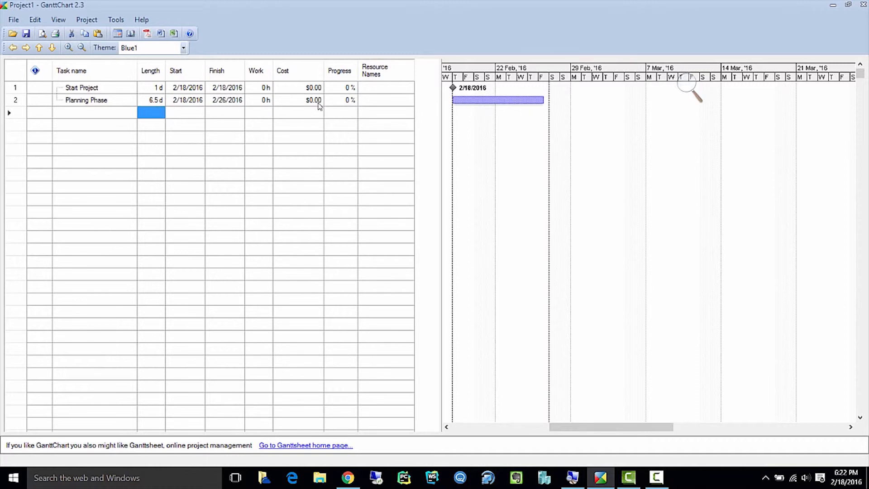
# Reset the Planning Phase task's length to 5 days in the task table.
pyautogui.click(154, 101)
pyautogui.press('F2')
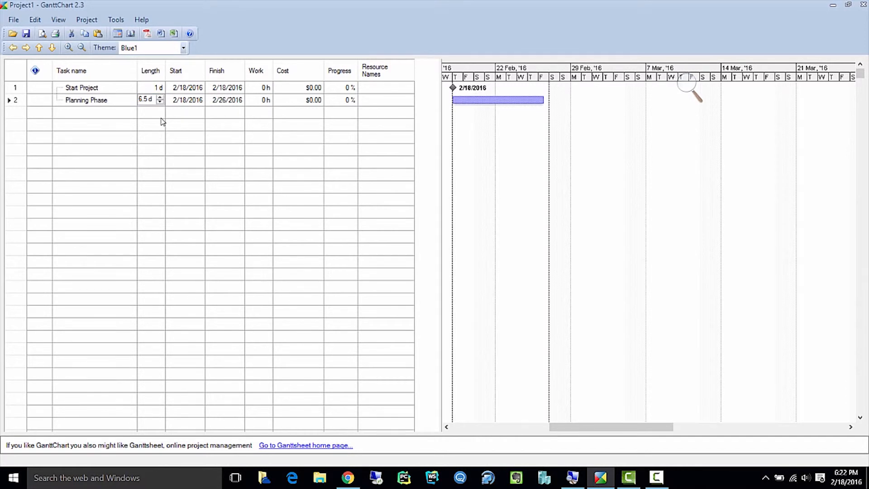
pyautogui.hotkey('shift', 'Right')
pyautogui.hotkey('shift', 'Right')
pyautogui.hotkey('shift', 'Right')
pyautogui.write('5')
pyautogui.press('Return')
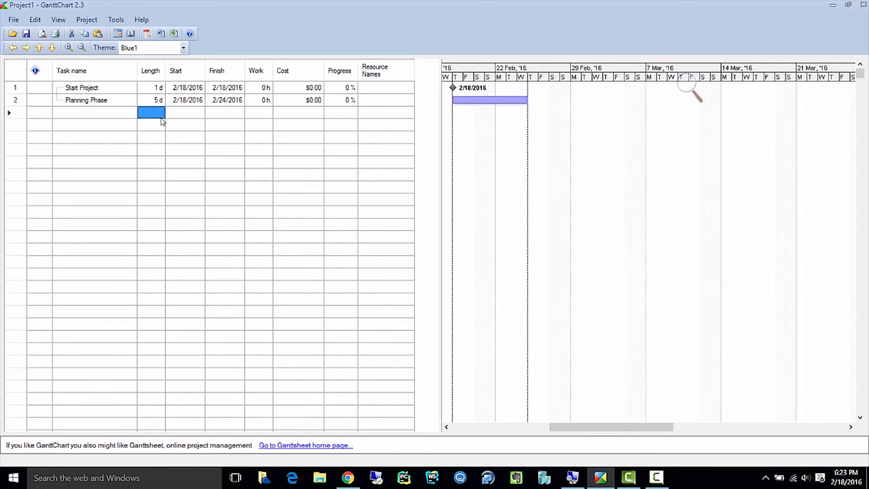
# Add a third task named "Coding Phase" below Planning Phase.
pyautogui.click(93, 113)
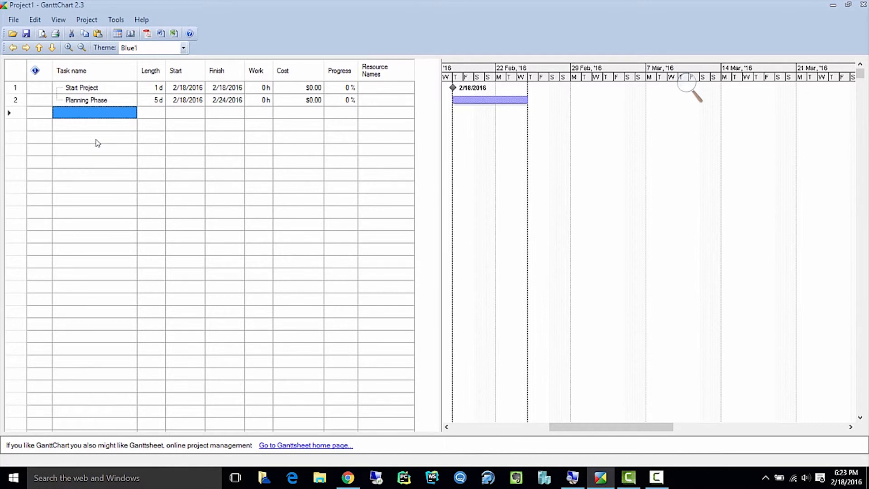
pyautogui.write('Coding Phase')
pyautogui.press('Return')
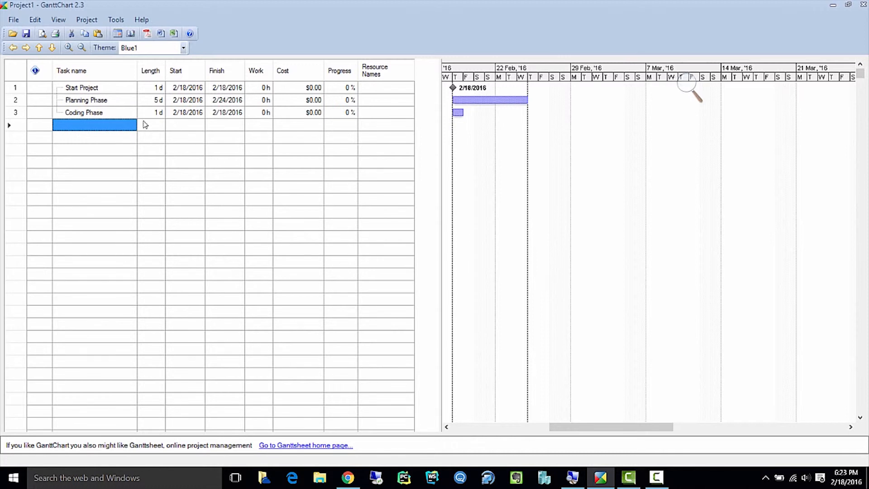
# Add a task named "Start Game" and indent it as a subtask of Coding Phase.
pyautogui.click(103, 127)
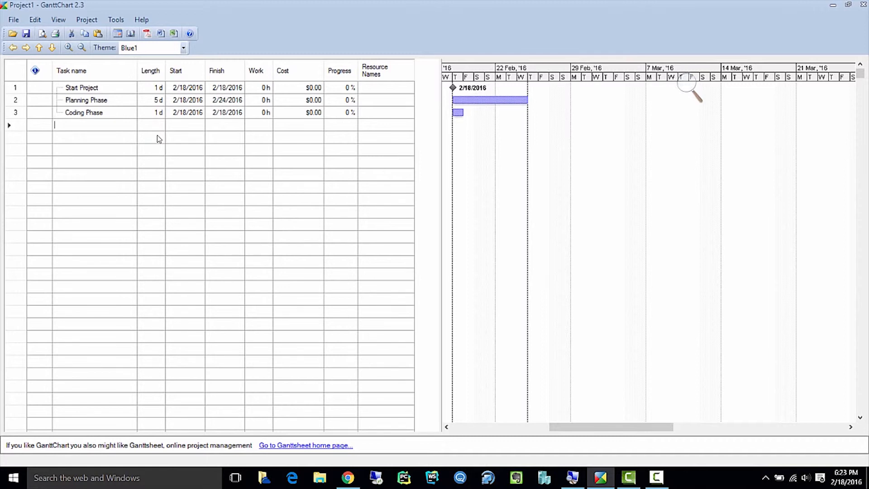
pyautogui.write('Start Game')
pyautogui.press('Return')
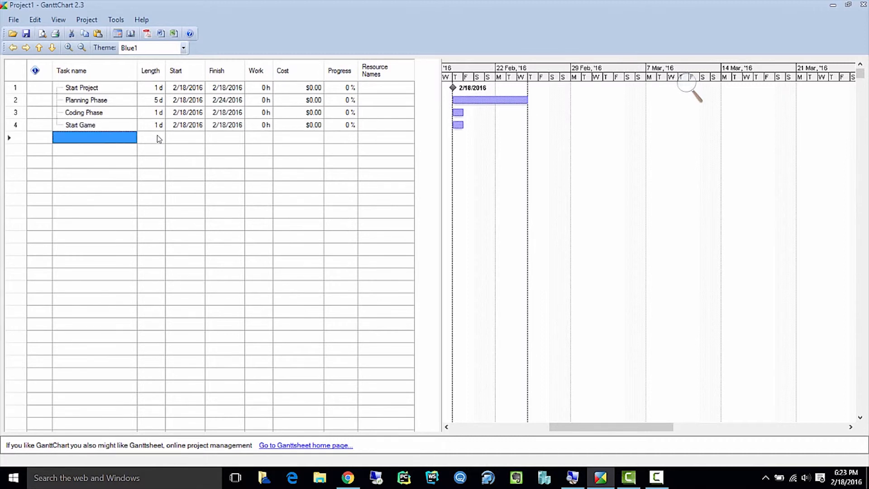
pyautogui.press('Up')
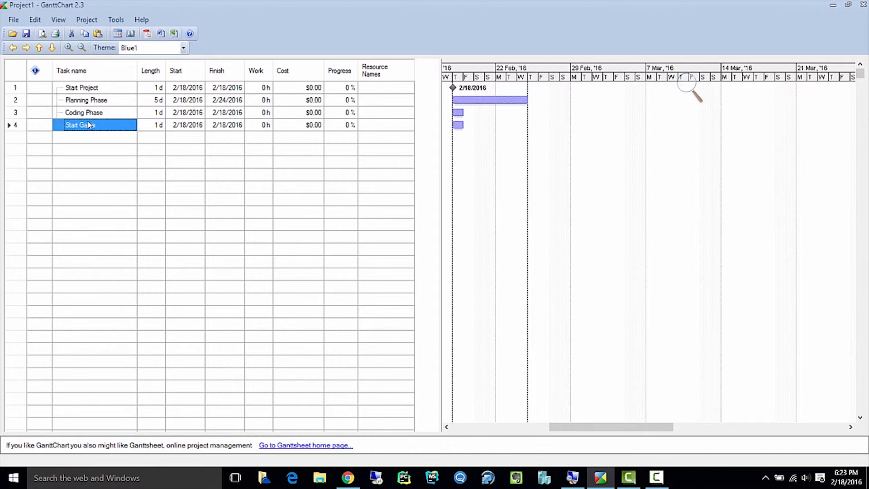
pyautogui.click(28, 49)
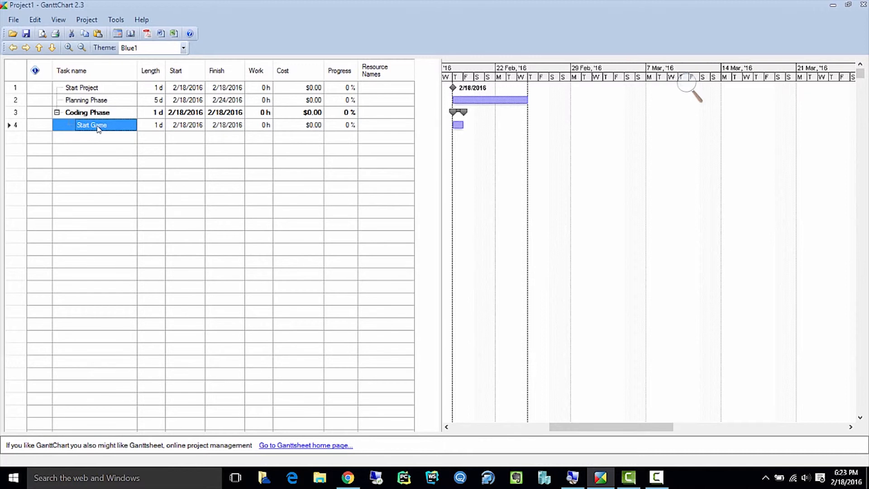
# Add a subtask named "Navigation" below Start Game in the Coding Phase.
pyautogui.click(108, 141)
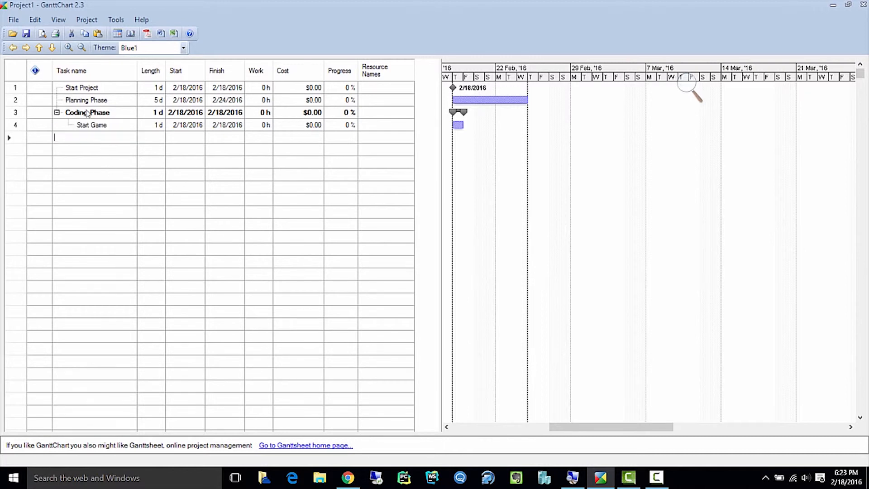
pyautogui.click(107, 130)
pyautogui.press('Down')
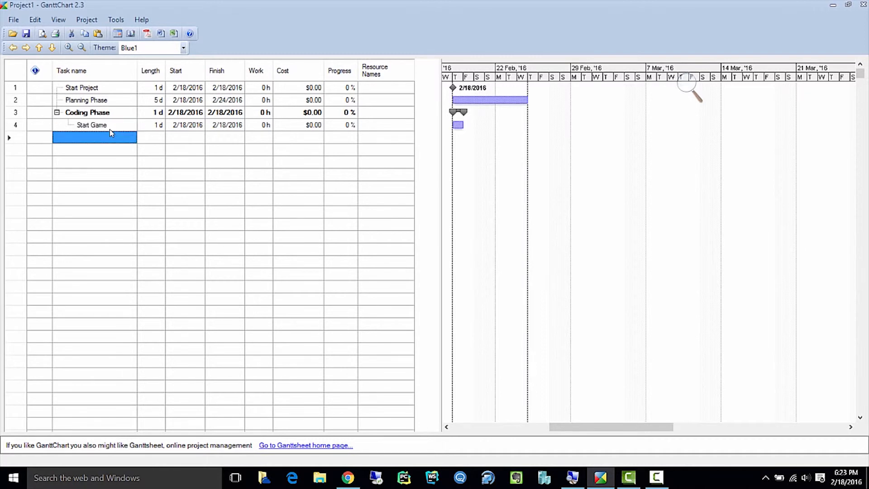
pyautogui.write('Na')
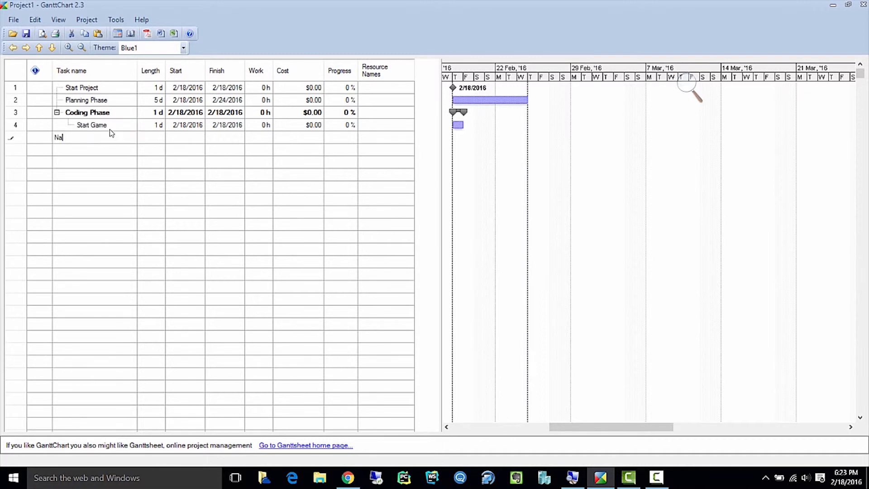
pyautogui.write('vigation')
pyautogui.press('Tab')
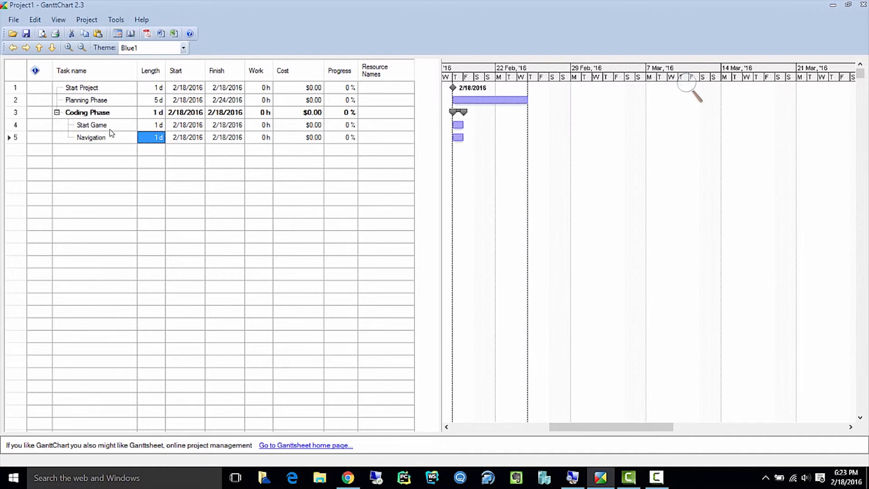
pyautogui.press('Return')
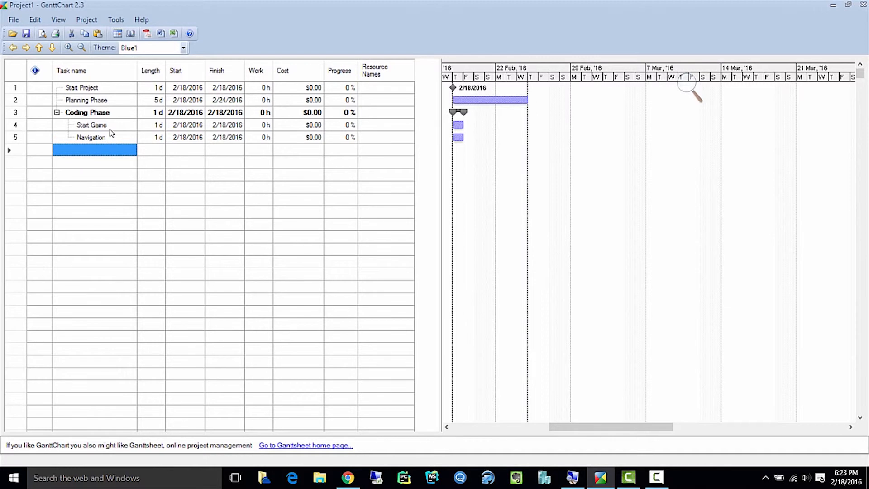
# Add the subtasks "Eating Dots" and "Inky's Movement" below Navigation.
pyautogui.write('Eating Dots')
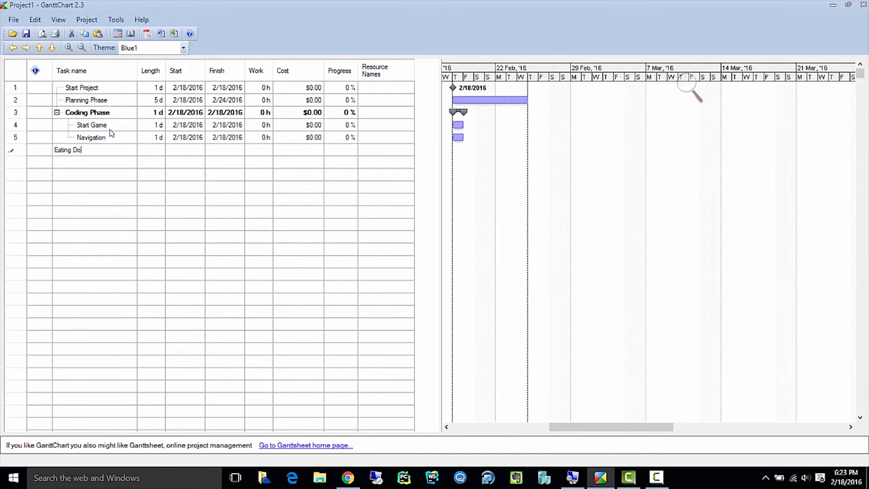
pyautogui.press('Return')
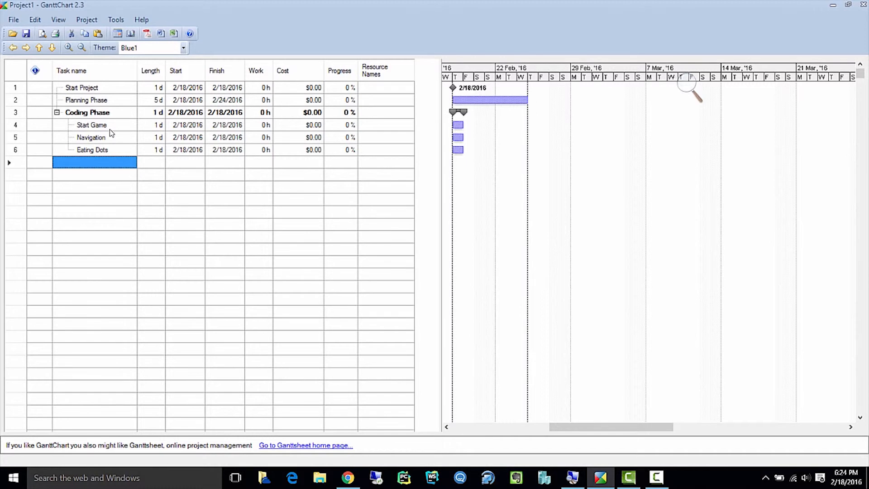
pyautogui.write('G')
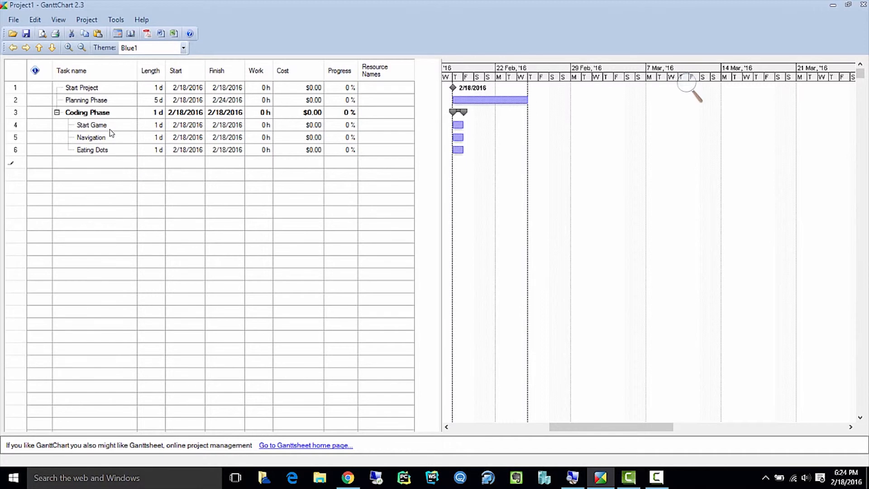
pyautogui.write("Inky's Mov")
pyautogui.write('ement')
pyautogui.press('Return')
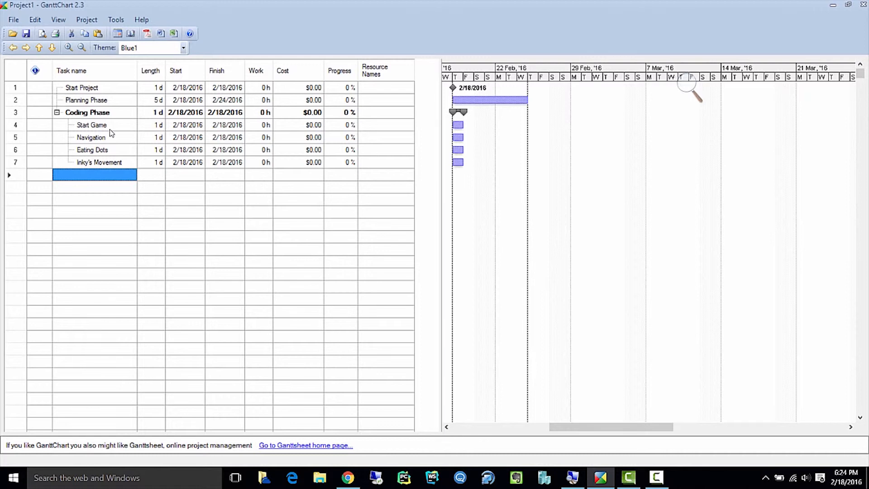
# Add the subtasks "Pinky" and "Clyde" below Inky's Movement.
pyautogui.write('Pn')
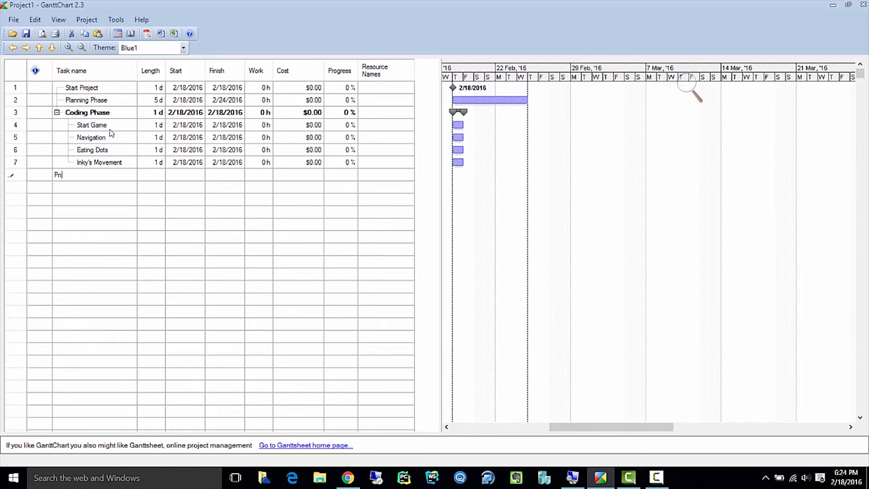
pyautogui.press('BackSpace')
pyautogui.write('inky')
pyautogui.press('Return')
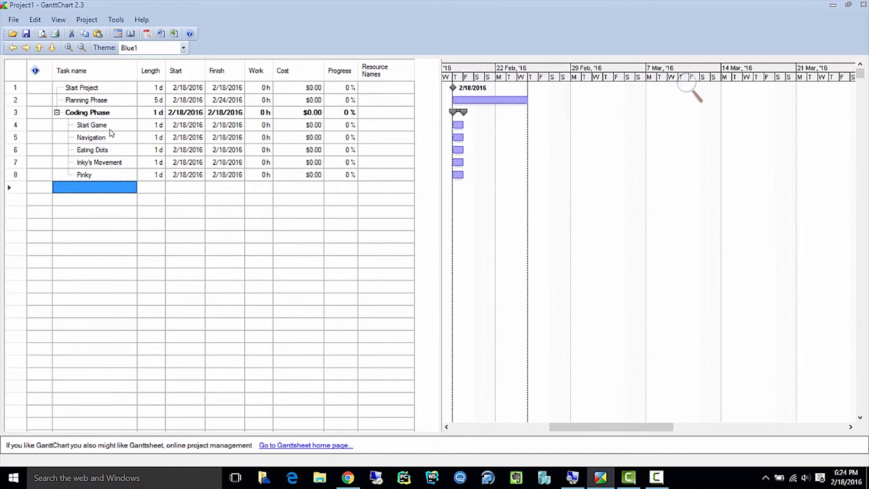
pyautogui.write('Cly')
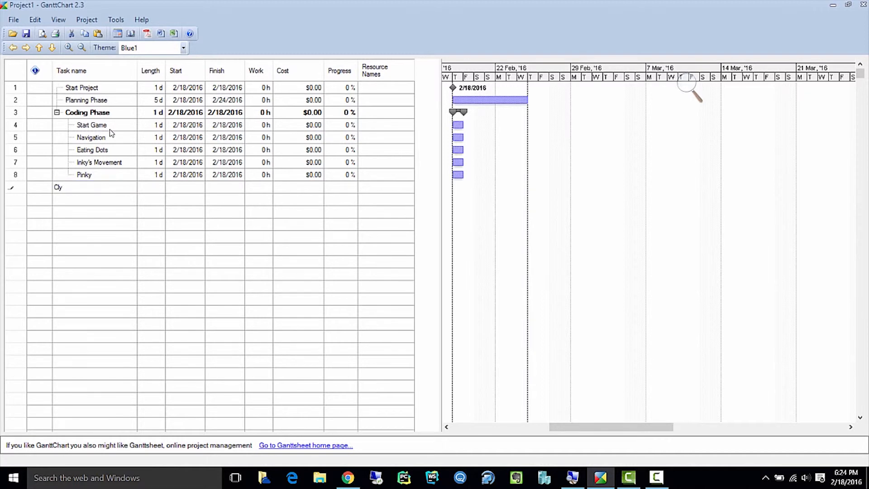
pyautogui.write('de')
pyautogui.press('Return')
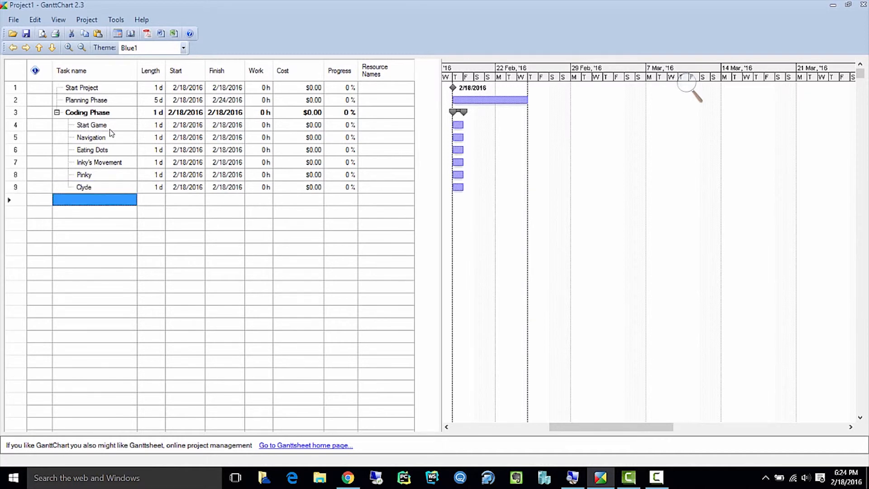
# Add the subtasks "Stinky" and "Maze 1" below Clyde in the Coding Phase.
pyautogui.write('Blinky')
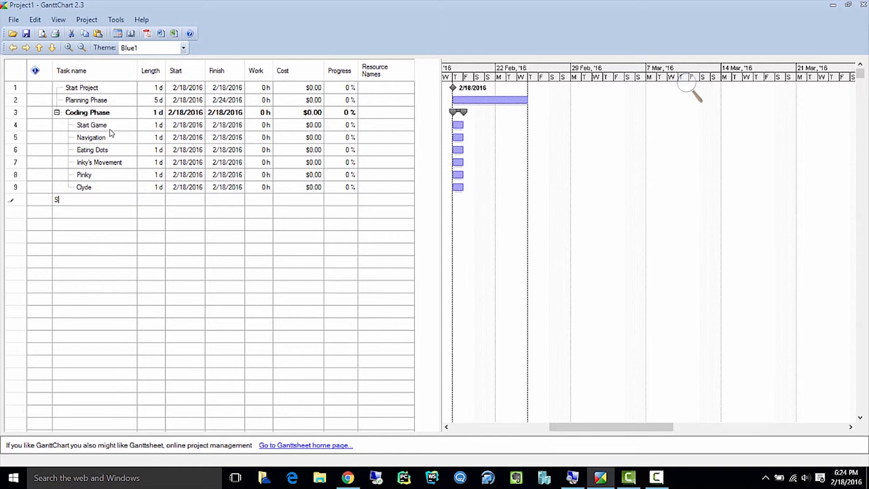
pyautogui.press('Return')
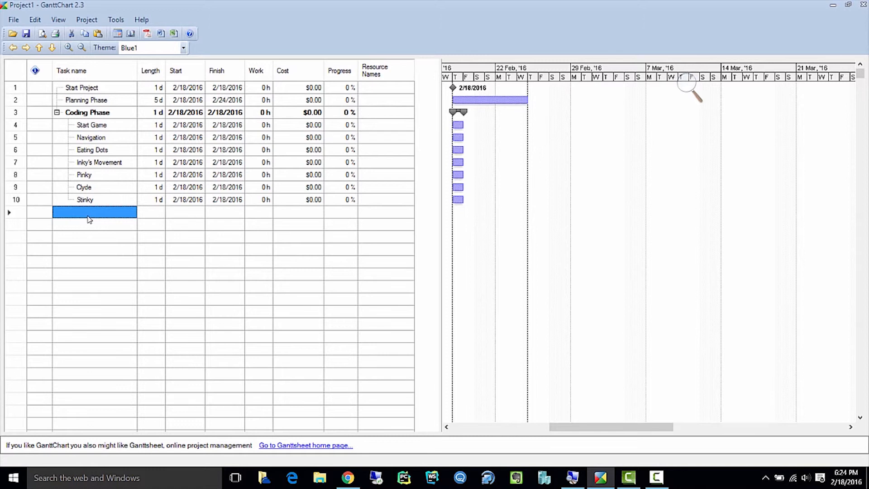
pyautogui.write('Maze')
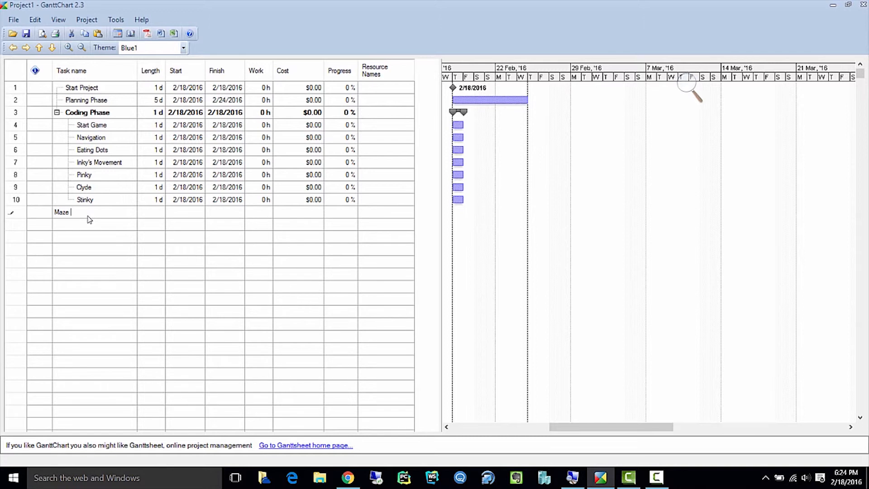
pyautogui.write('1')
pyautogui.press('Return')
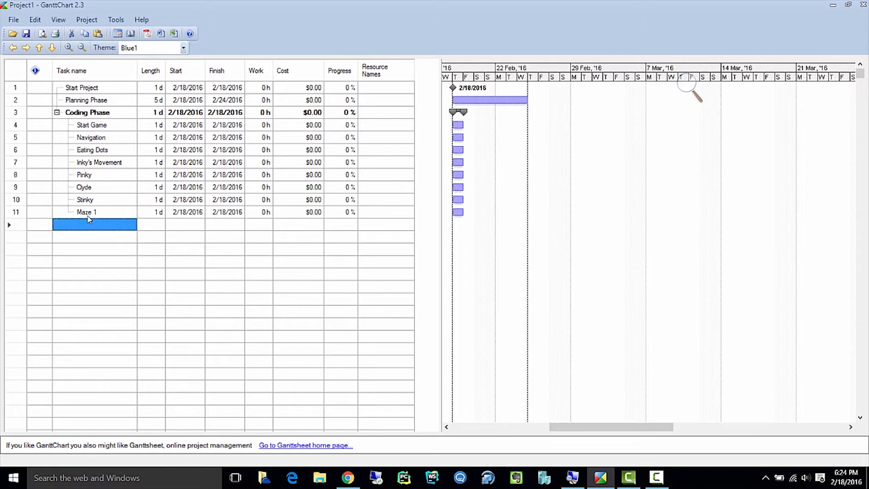
# Add the subtasks "Maze 2", "Maze 3", "Maze 4" and "Maze 5" below Maze 1.
pyautogui.write('Maze 2')
pyautogui.press('Return')
pyautogui.write('Maze 3')
pyautogui.press('Return')
pyautogui.write('Maze4')
pyautogui.press('BackSpace')
pyautogui.write('4')
pyautogui.press('Return')
pyautogui.write('Maze 5')
pyautogui.press('Return')
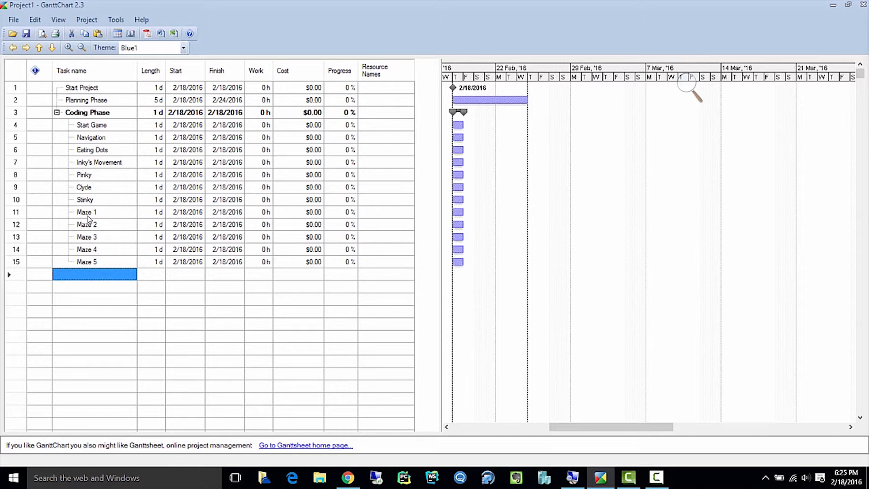
# Add the subtasks "Cut Scene 1" and "Cut Scene 2" below Maze 5.
pyautogui.write('Cut Scene 1')
pyautogui.press('Return')
pyautogui.write('Cus')
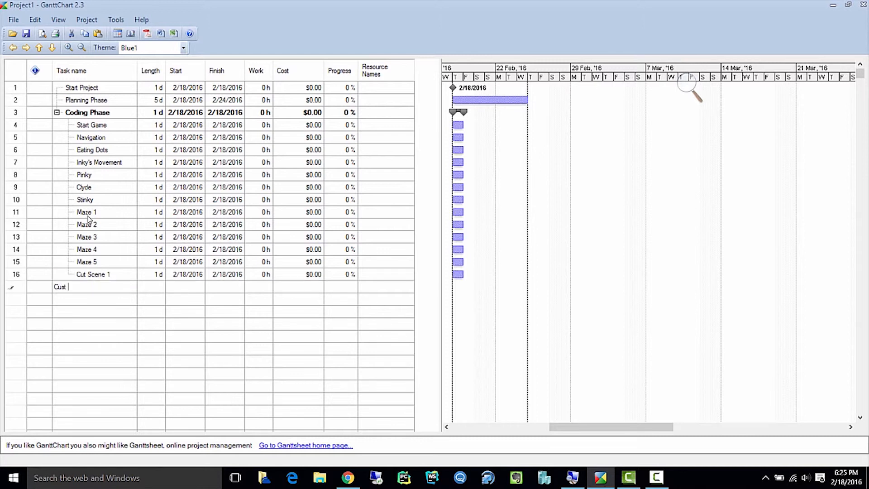
pyautogui.press('BackSpace')
pyautogui.write('t Scene 2')
pyautogui.press('Return')
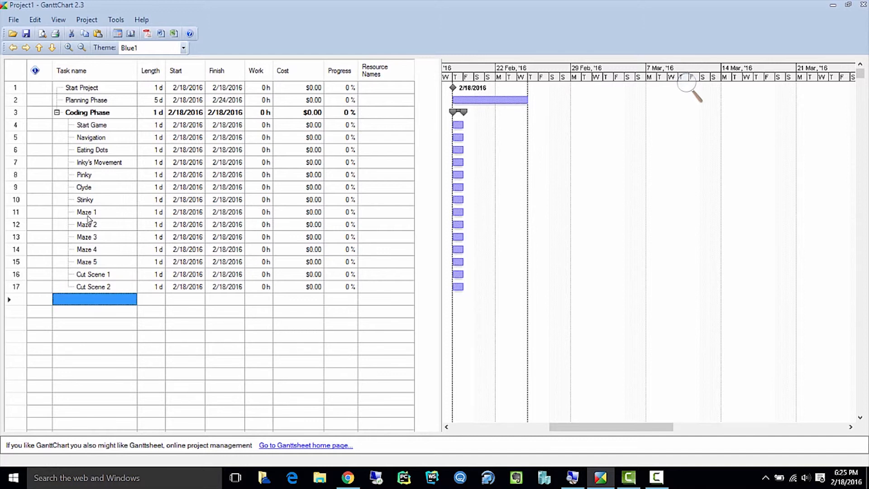
# Add a task named "Testing Phase" below Cut Scene 2 and outdent it to the same level as Coding Phase.
pyautogui.write('Te')
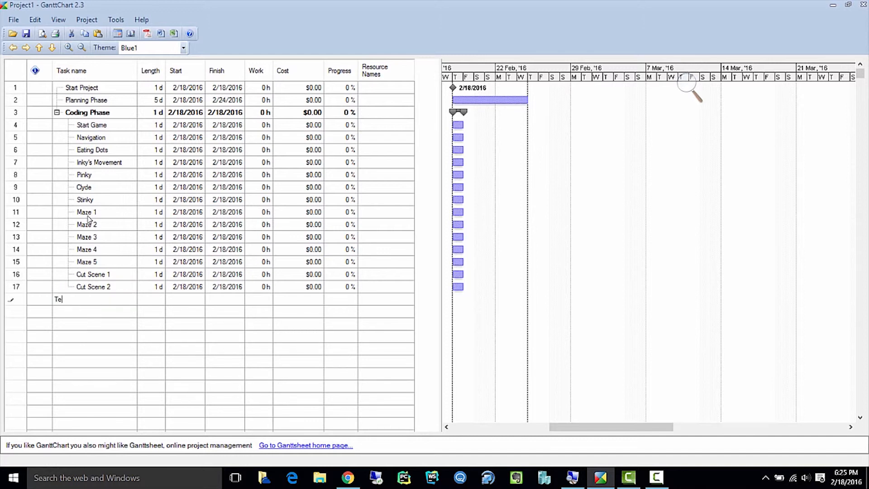
pyautogui.write('sting Phase')
pyautogui.press('Return')
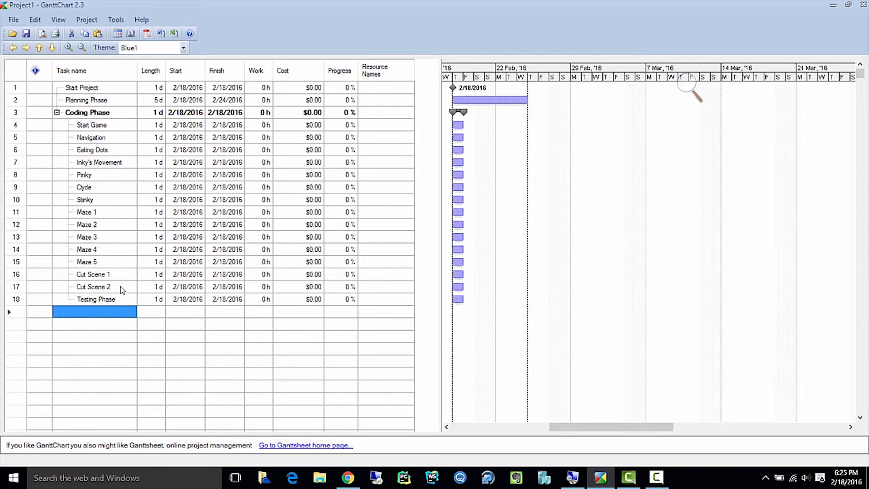
pyautogui.click(123, 301)
pyautogui.click(13, 48)
# Add the tasks "Gold Master" and "Final QA" below Testing Phase.
pyautogui.click(94, 313)
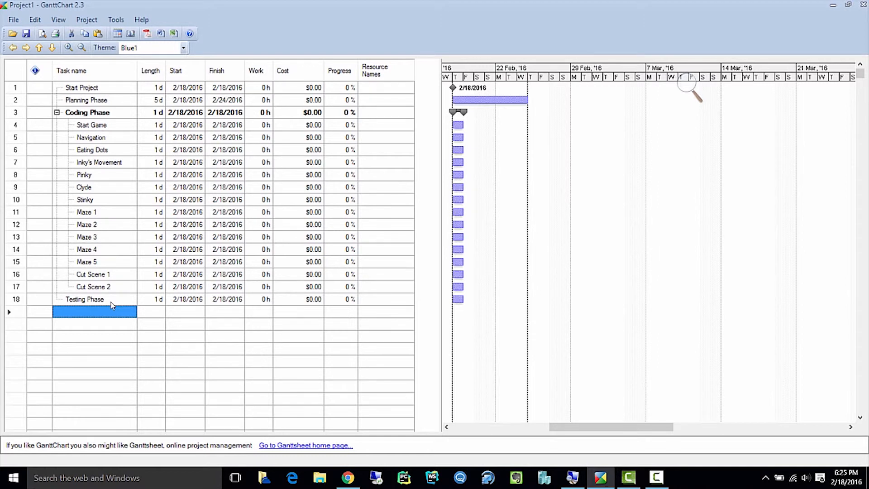
pyautogui.write('Go')
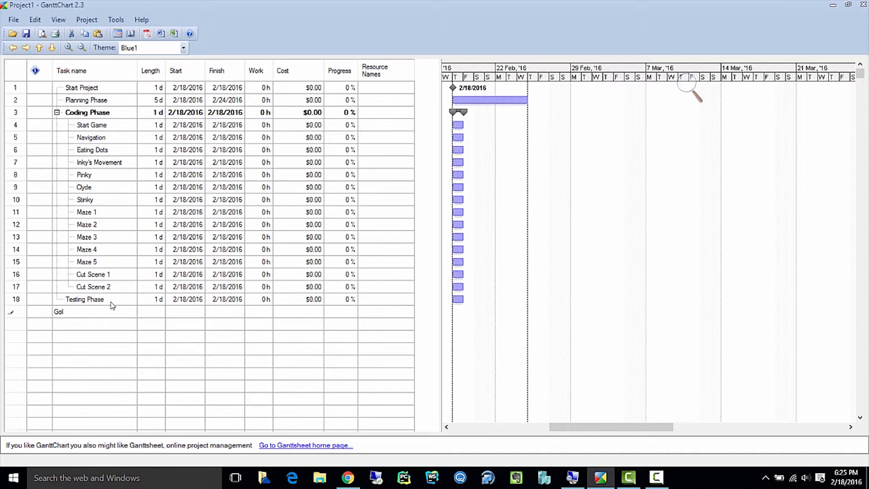
pyautogui.write('ld Master')
pyautogui.press('Return')
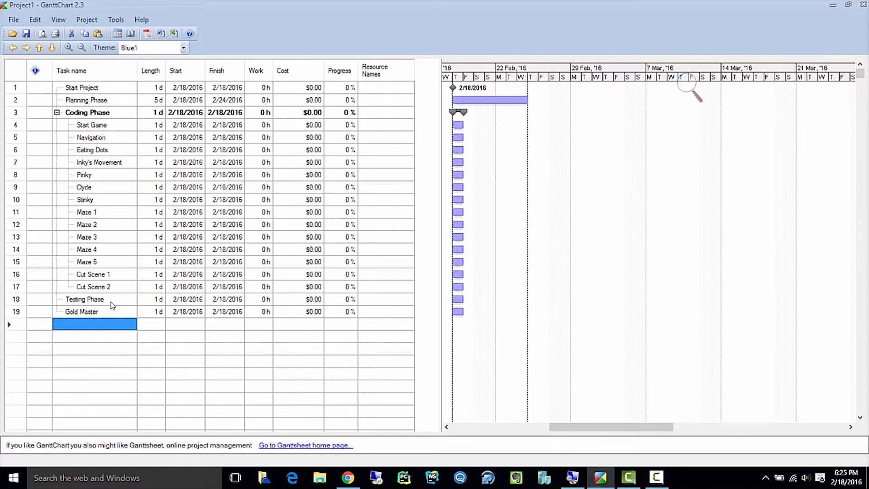
pyautogui.write('Final QA')
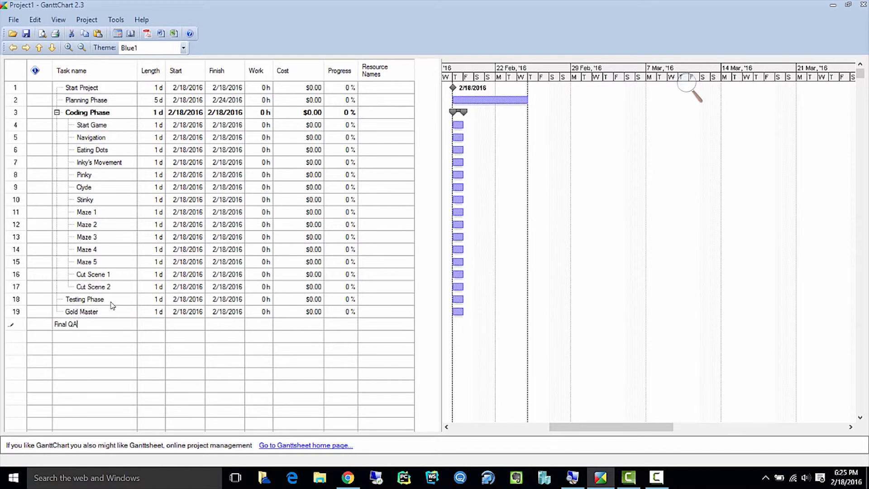
pyautogui.press('Return')
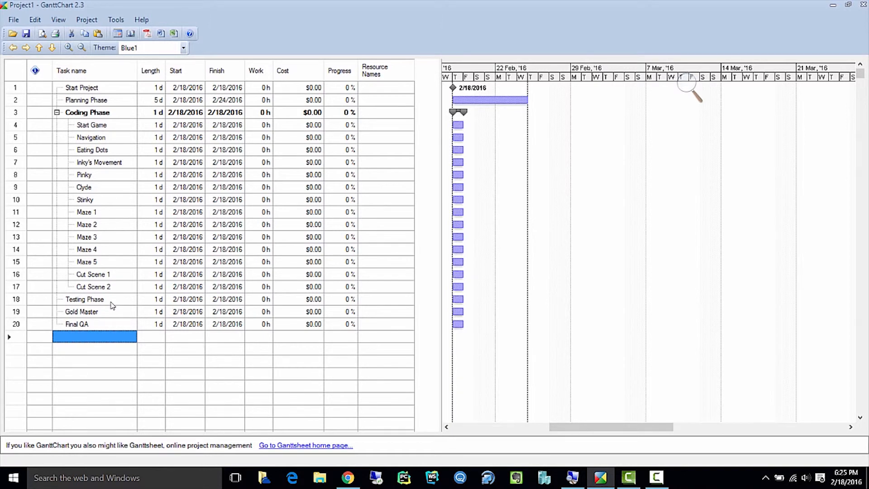
# Rename the Gold Master task as "Discrepency Resolution".
pyautogui.click(100, 312)
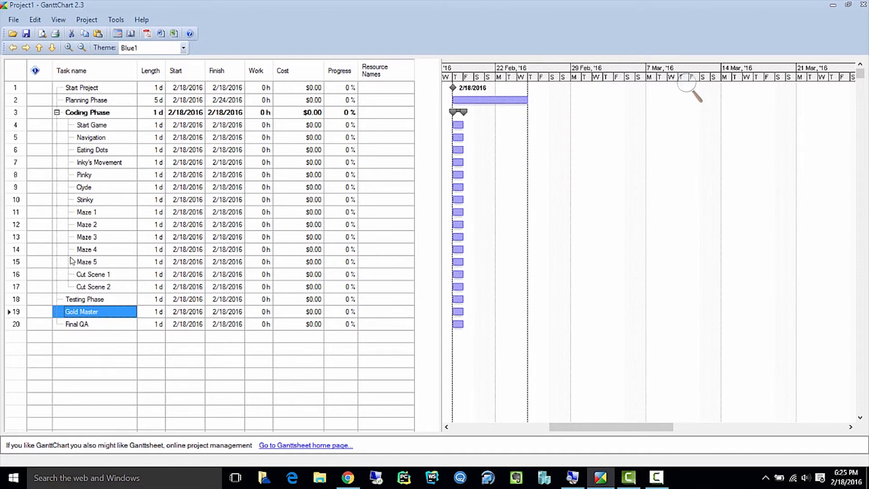
pyautogui.rightClick(98, 316)
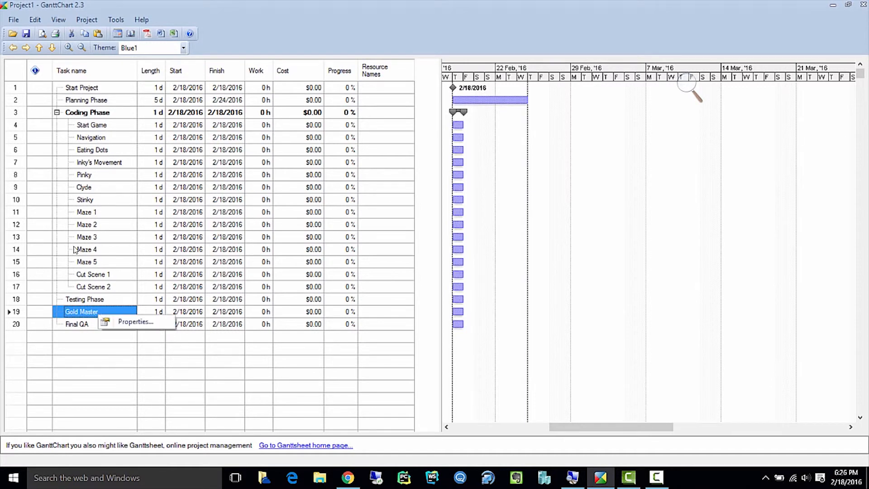
pyautogui.click(93, 311)
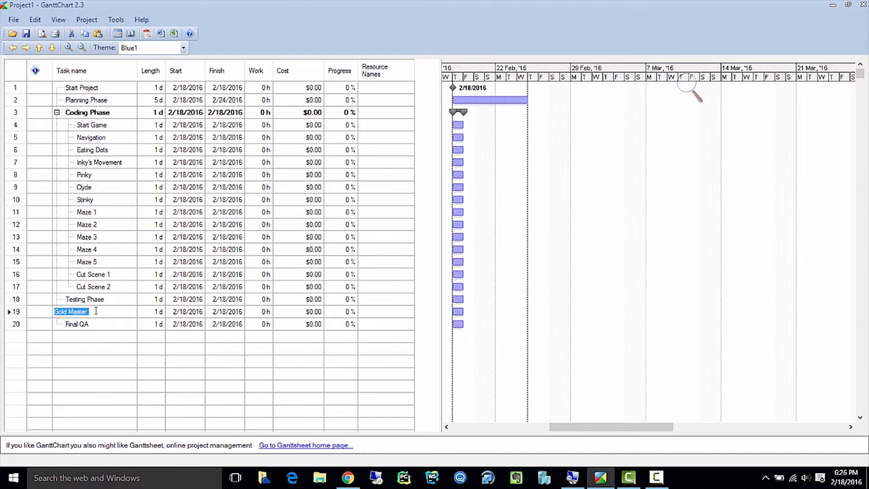
pyautogui.write('Discrepency Resolution')
pyautogui.press('Return')
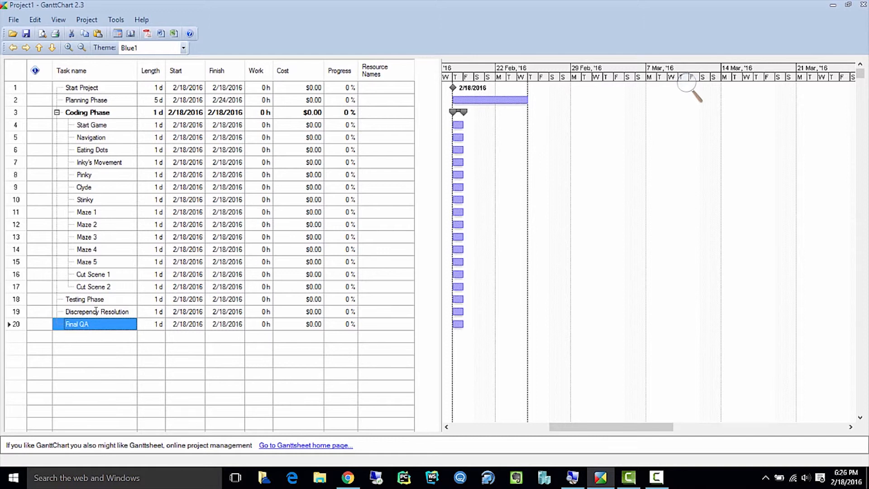
# Add the tasks "Gold Master" and "Release" below Final QA.
pyautogui.press('Return')
pyautogui.write('Gold Master')
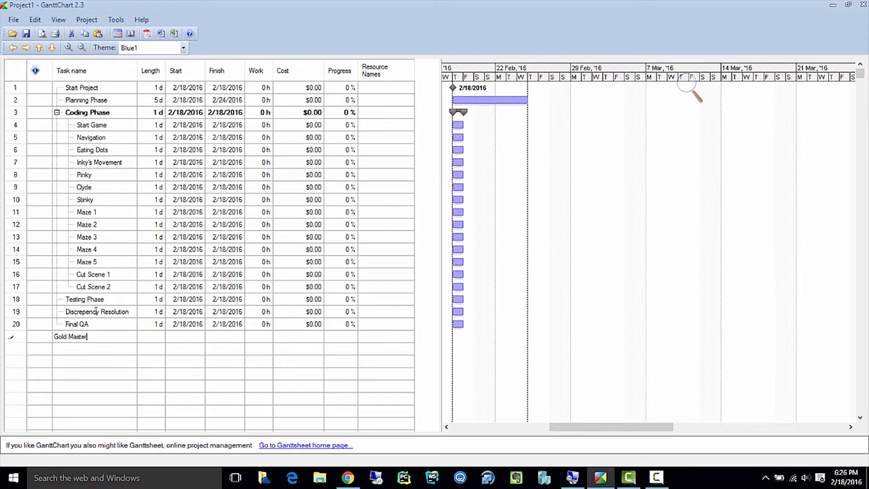
pyautogui.press('Return')
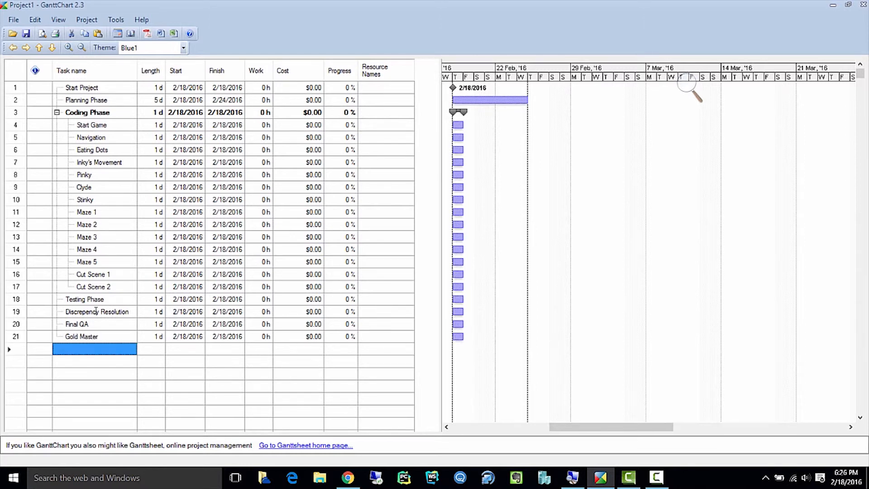
pyautogui.write('Release')
pyautogui.press('Return')
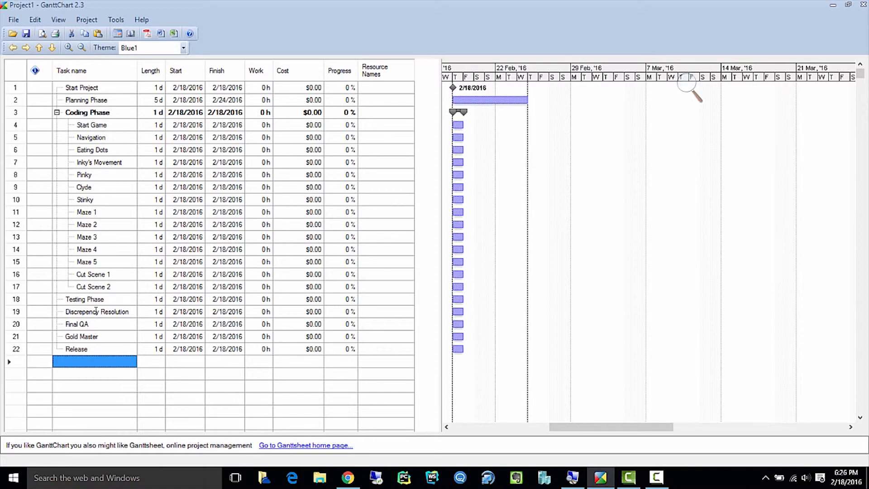
# Turn the Release task into a milestone.
pyautogui.doubleClick(81, 345)
pyautogui.click(290, 241)
pyautogui.click(512, 349)
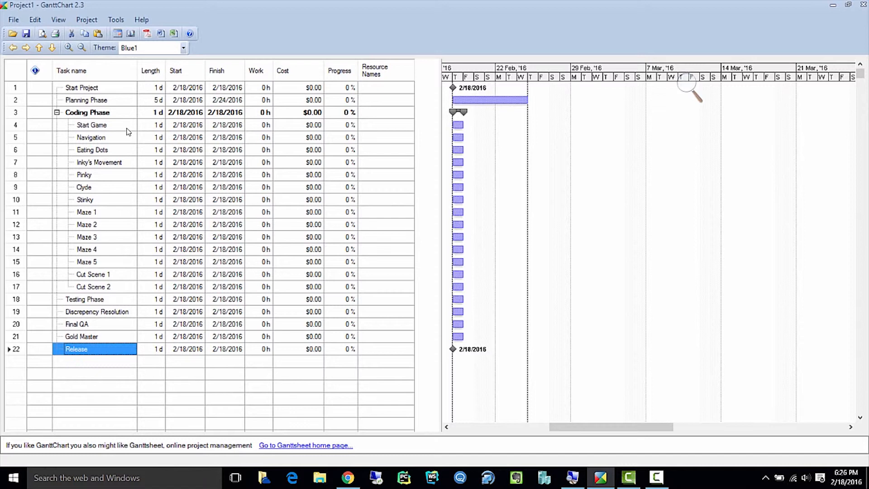
# Set the length of the Start Game subtask to 3 days.
pyautogui.doubleClick(153, 124)
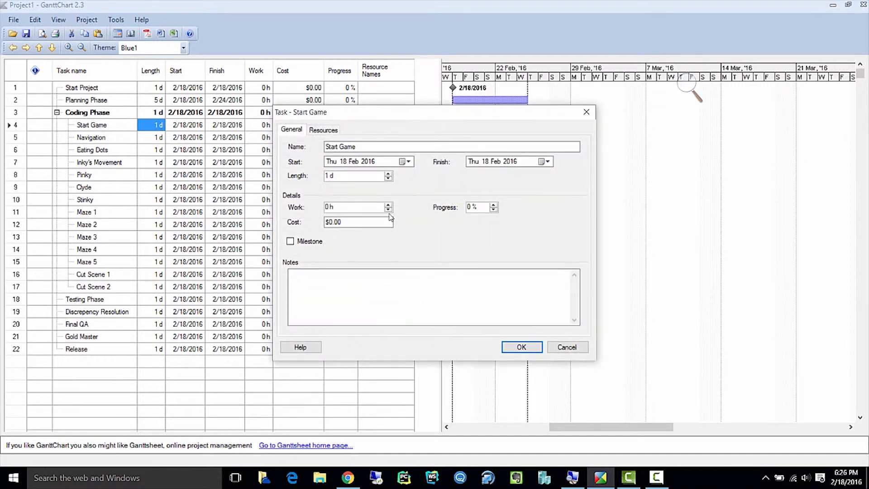
pyautogui.doubleClick(389, 174)
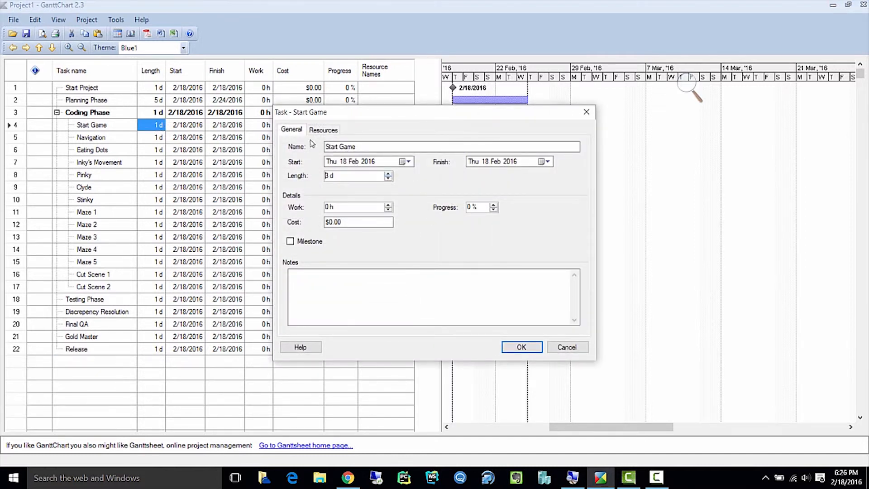
pyautogui.click(521, 347)
# Set the length of the Navigation subtask to 5 days.
pyautogui.doubleClick(150, 137)
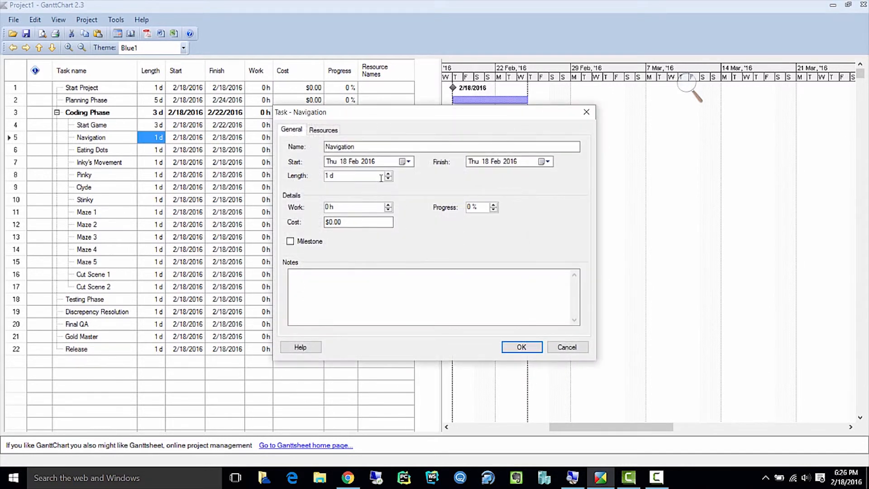
pyautogui.click(387, 174)
pyautogui.click(388, 174)
pyautogui.press('Up')
pyautogui.press('Up')
pyautogui.click(510, 349)
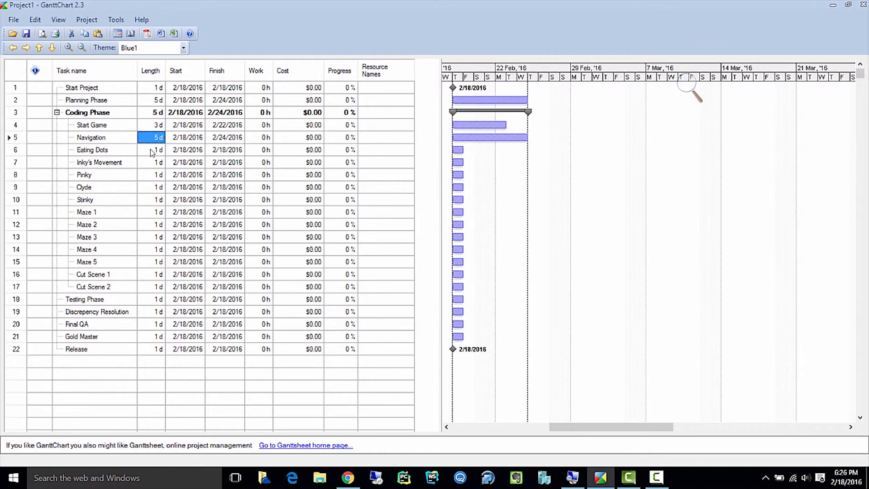
# Set the length of the Eating Dots subtask to 8 days.
pyautogui.click(151, 149)
pyautogui.click(388, 174)
pyautogui.press('Up')
pyautogui.press('Up')
pyautogui.press('Up')
pyautogui.press('Up')
pyautogui.press('Up')
pyautogui.press('Up')
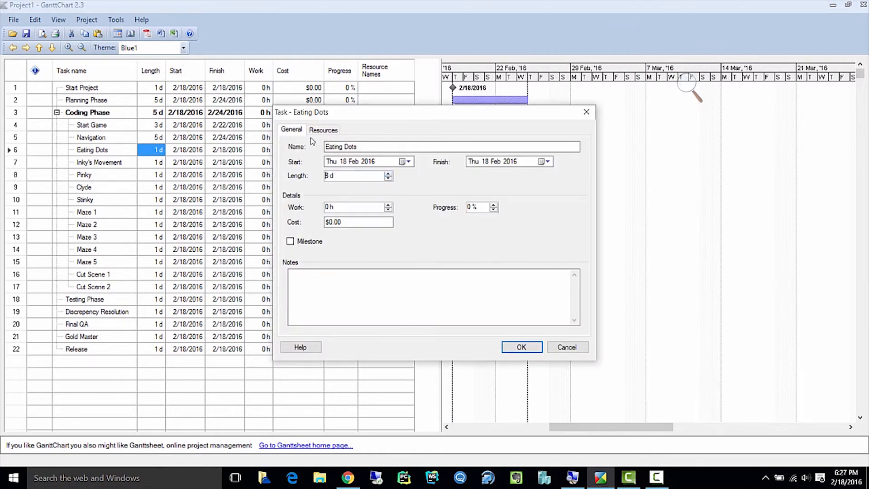
pyautogui.click(521, 346)
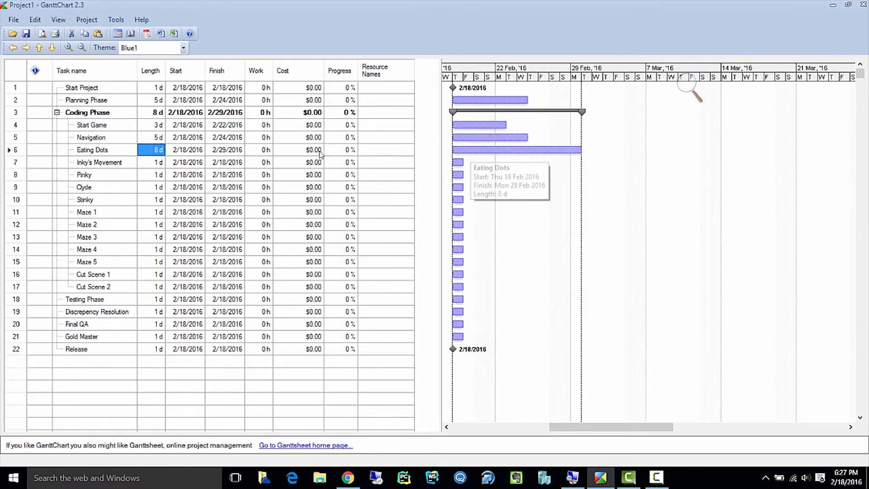
# Set the length of the Inky's Movement subtask to 3 days.
pyautogui.doubleClick(151, 162)
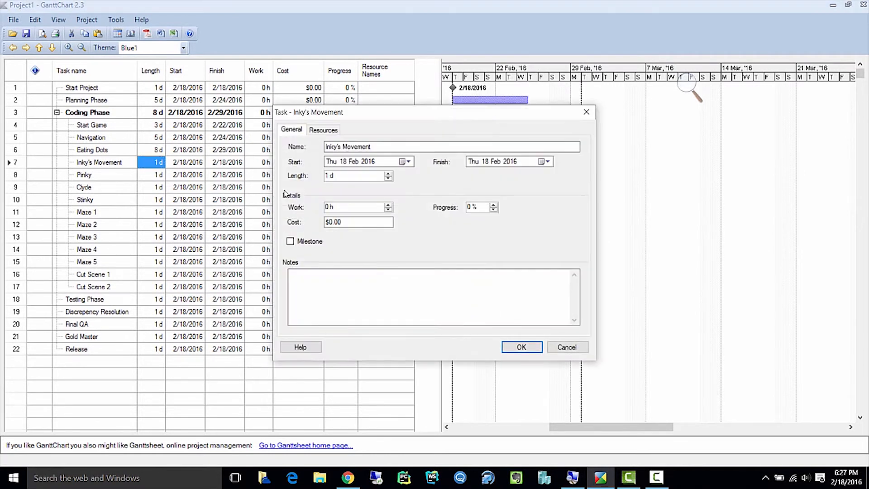
pyautogui.click(388, 174)
pyautogui.click(388, 173)
pyautogui.click(521, 347)
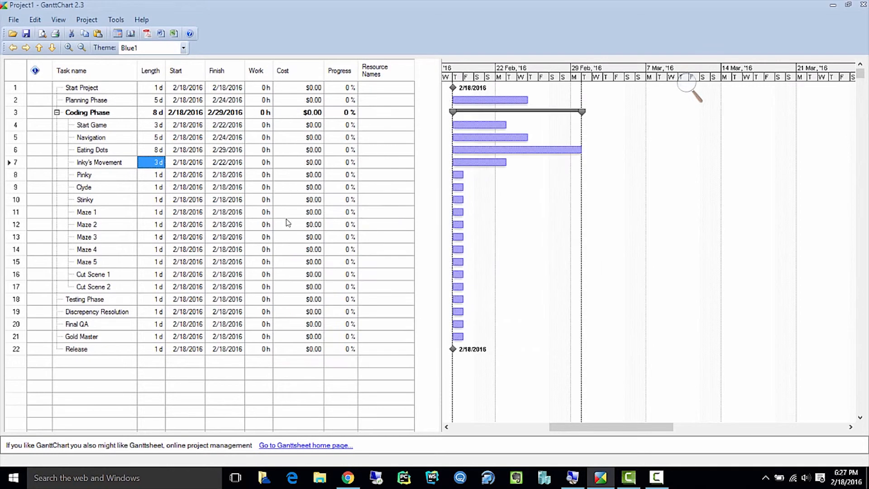
# Set the length of the Maze 1 subtask to 4 days.
pyautogui.click(152, 212)
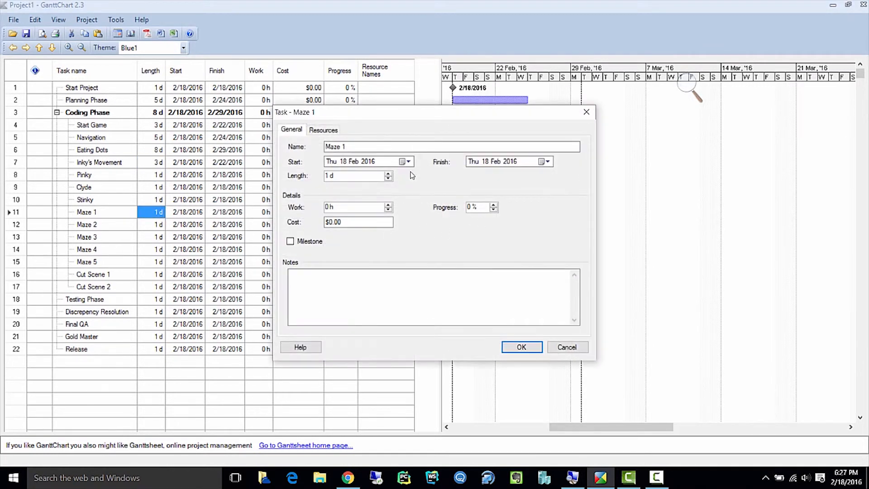
pyautogui.click(389, 174)
pyautogui.click(388, 173)
pyautogui.click(388, 174)
pyautogui.press('Return')
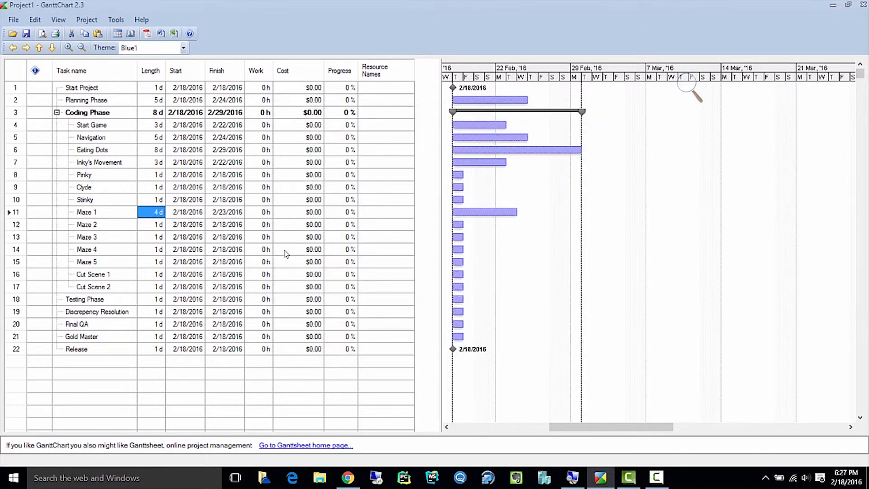
# Set the length of the Maze 2 subtask to 4 days.
pyautogui.doubleClick(163, 225)
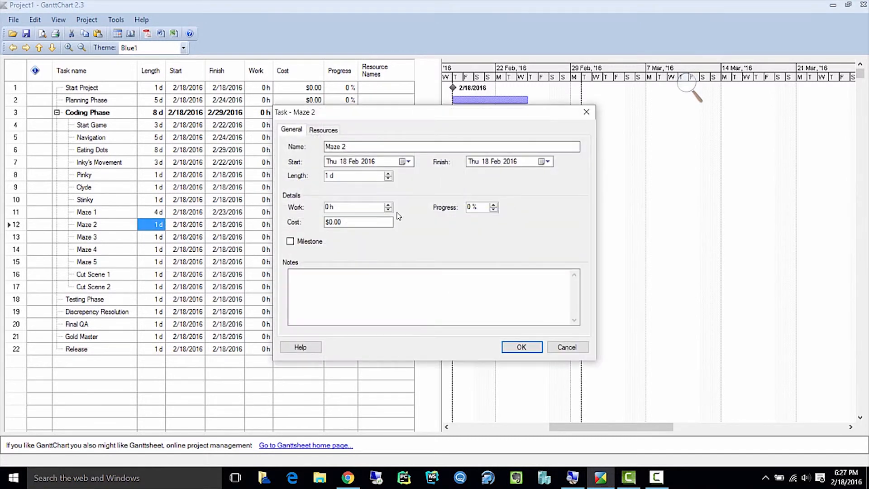
pyautogui.click(388, 174)
pyautogui.click(388, 174)
pyautogui.click(389, 174)
pyautogui.click(521, 346)
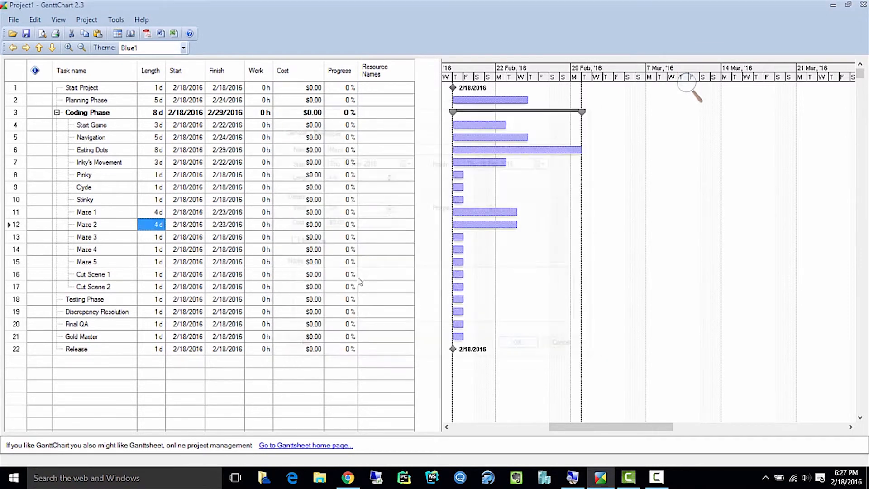
# Set the lengths of the Maze 3, Maze 4 and Maze 5 subtasks to 4 days each.
pyautogui.doubleClick(158, 237)
pyautogui.click(388, 173)
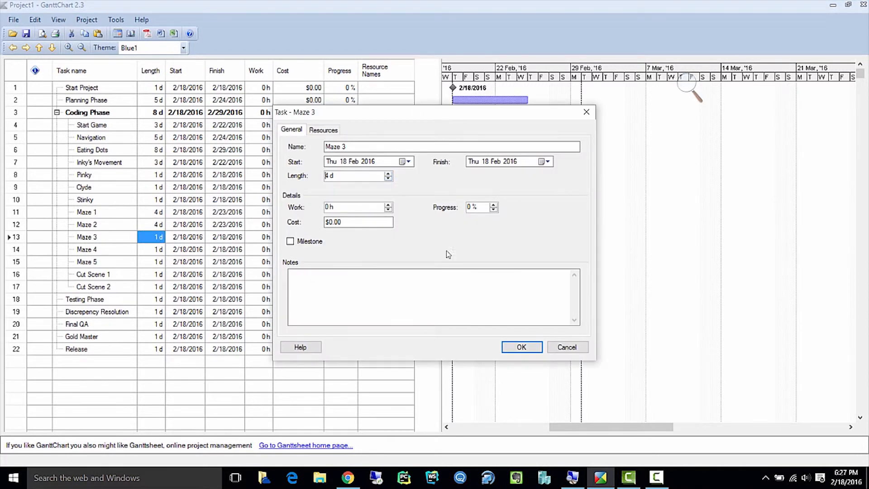
pyautogui.click(522, 346)
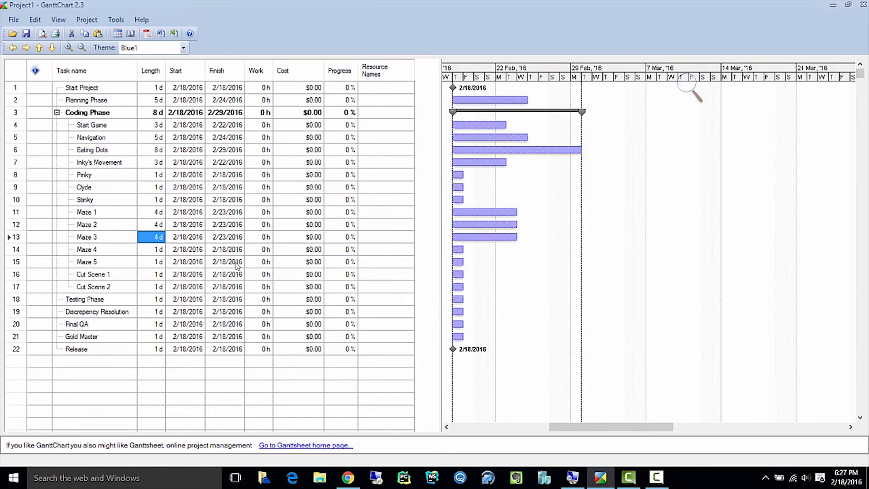
pyautogui.doubleClick(156, 249)
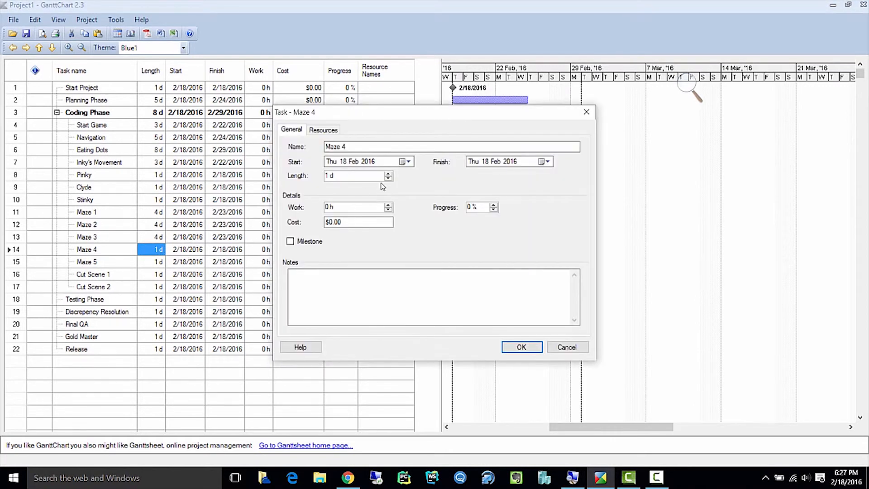
pyautogui.doubleClick(387, 174)
pyautogui.click(516, 347)
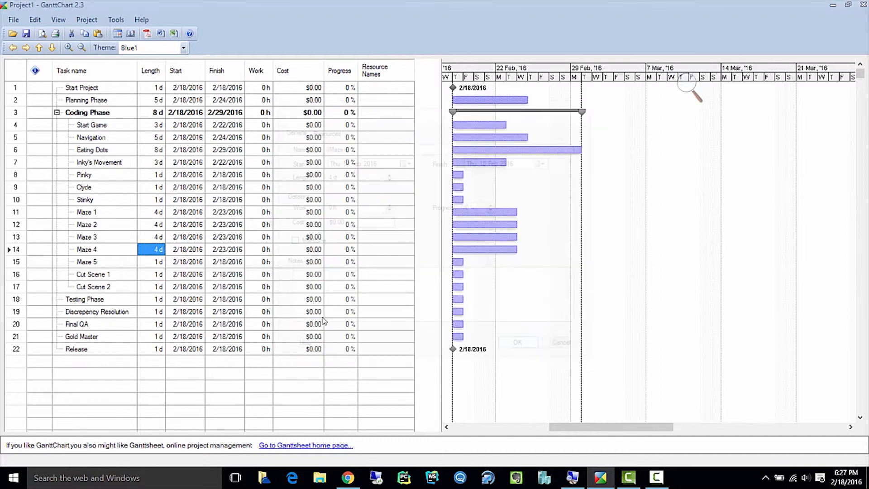
pyautogui.doubleClick(159, 262)
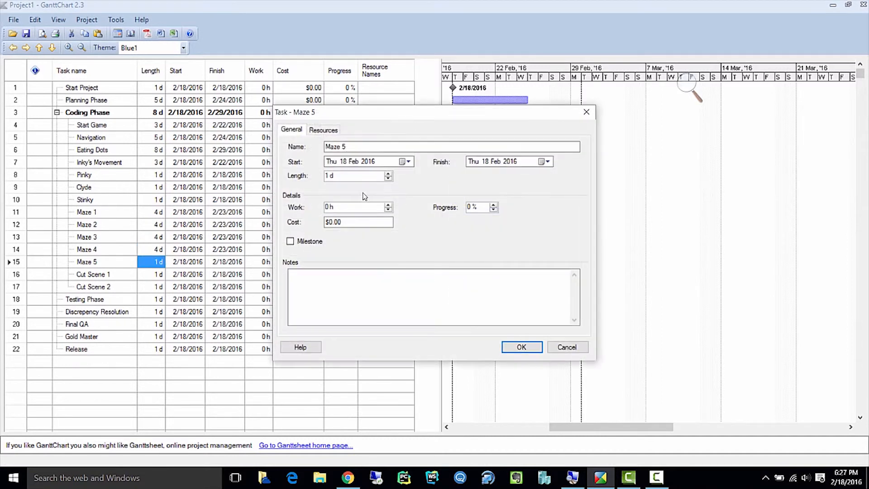
pyautogui.click(388, 174)
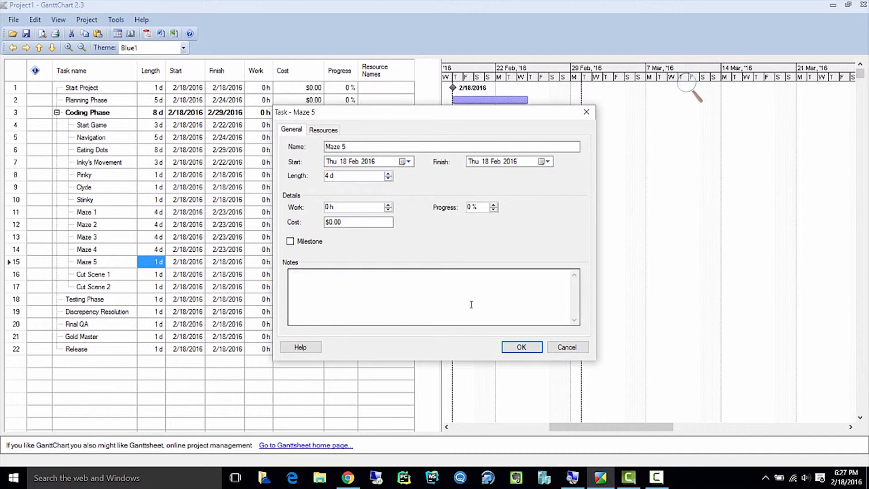
pyautogui.click(521, 347)
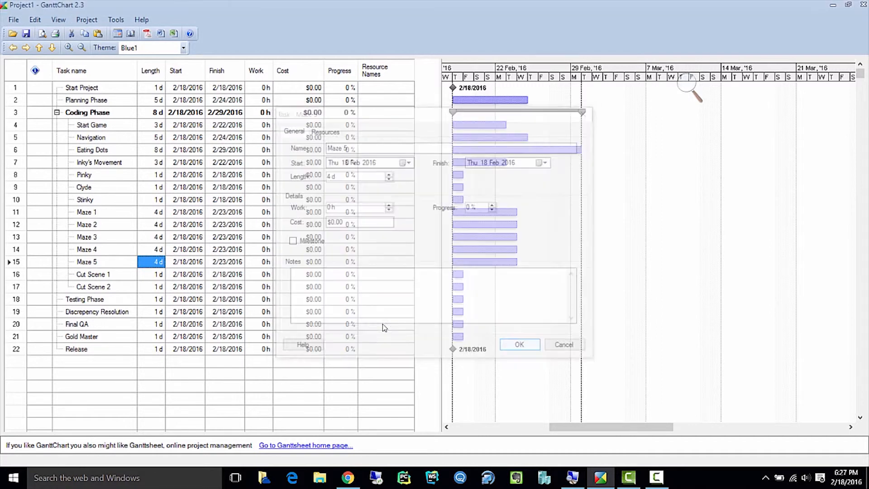
# Set the lengths of the Cut Scene 1 and Cut Scene 2 subtasks to 5 days each.
pyautogui.doubleClick(158, 274)
pyautogui.click(388, 174)
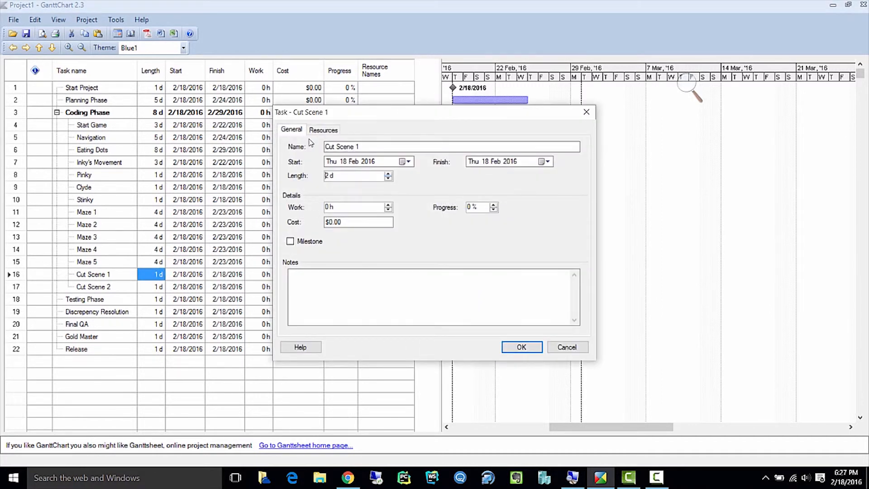
pyautogui.click(516, 346)
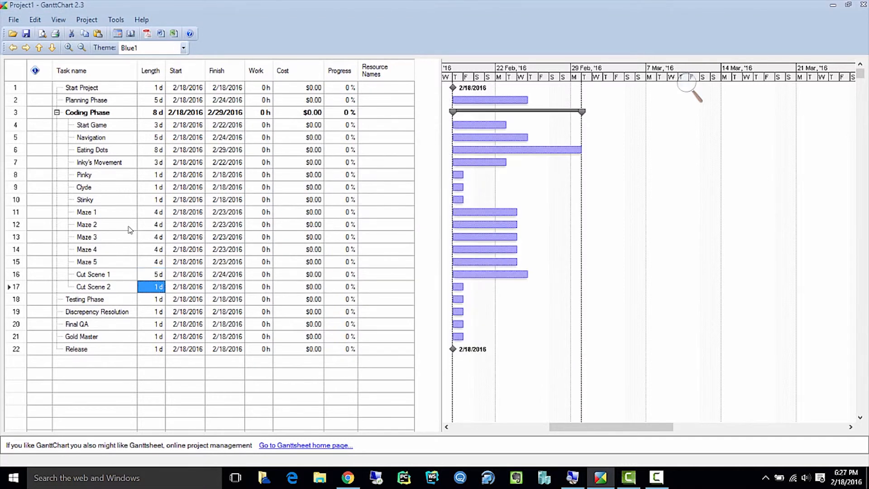
pyautogui.doubleClick(157, 286)
pyautogui.click(388, 174)
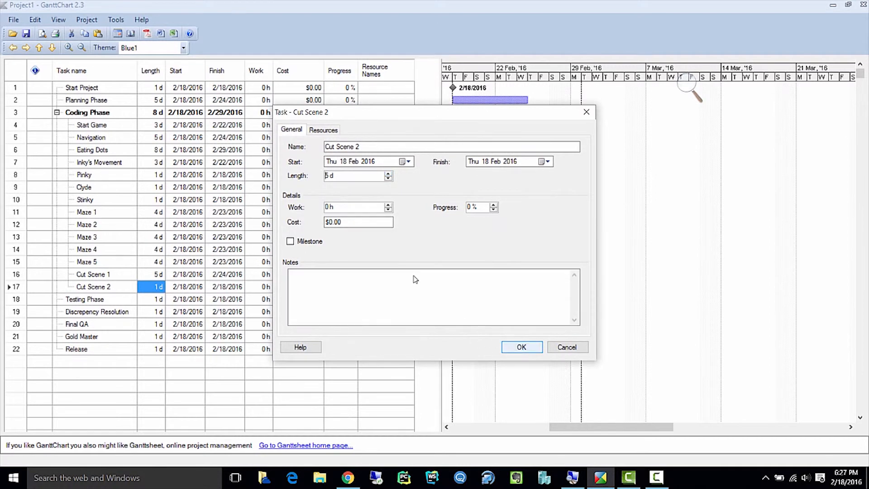
pyautogui.click(519, 347)
# Set the length of the Testing Phase to 10 days and of Discrepancy Resolution to 5 days.
pyautogui.doubleClick(157, 298)
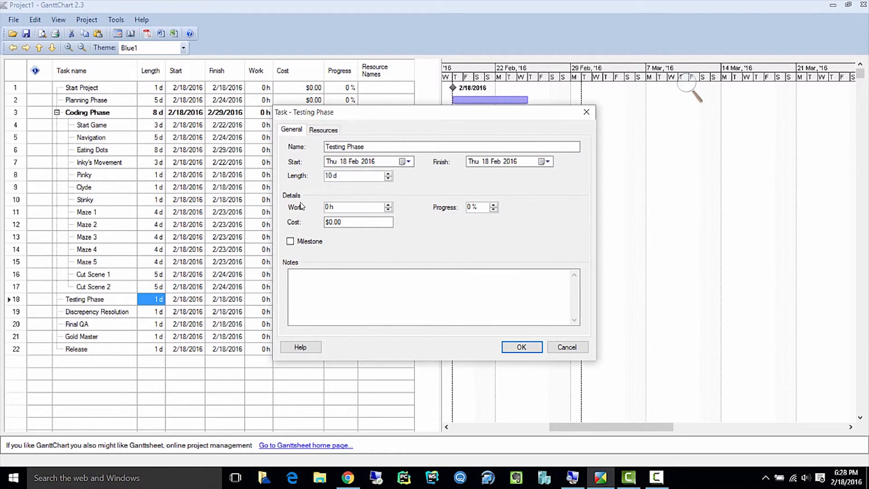
pyautogui.click(520, 353)
pyautogui.doubleClick(160, 313)
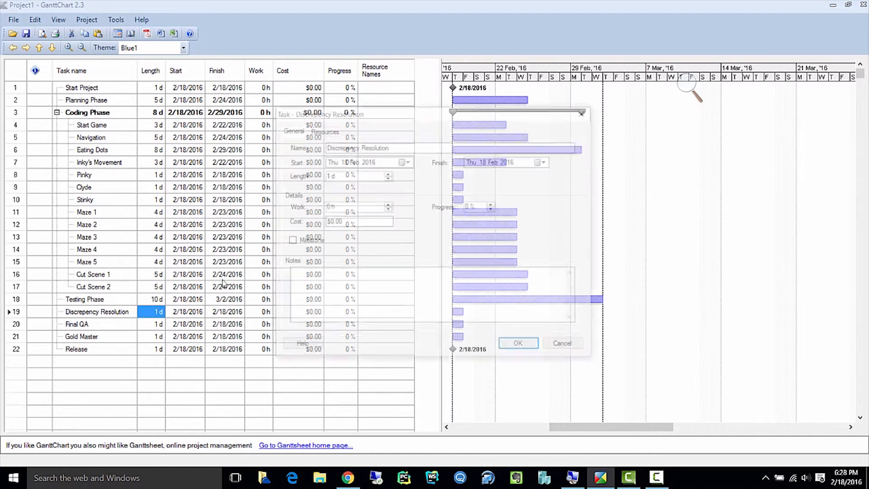
pyautogui.write('5')
pyautogui.click(521, 347)
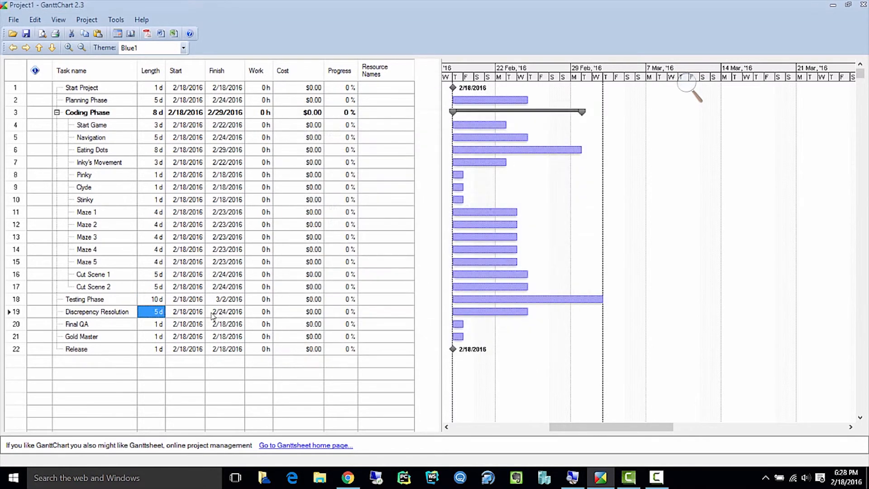
# Set the length of the Final QA task to 3 days.
pyautogui.doubleClick(158, 324)
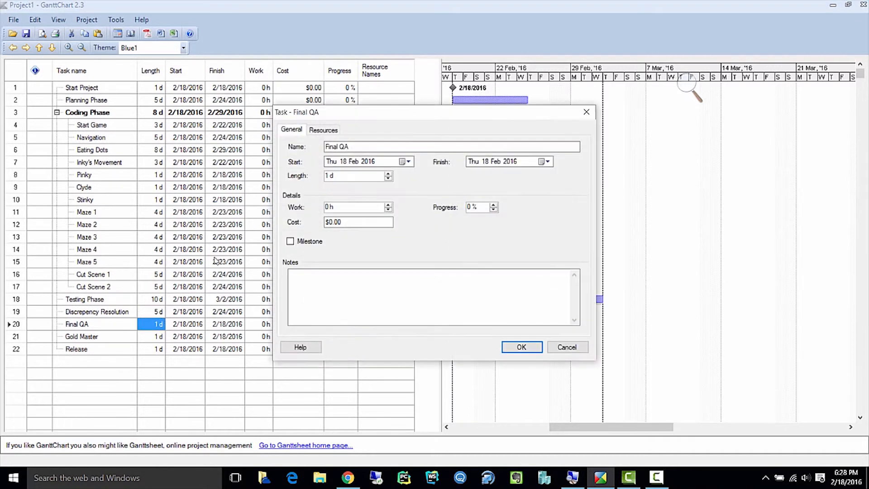
pyautogui.click(388, 176)
pyautogui.click(521, 346)
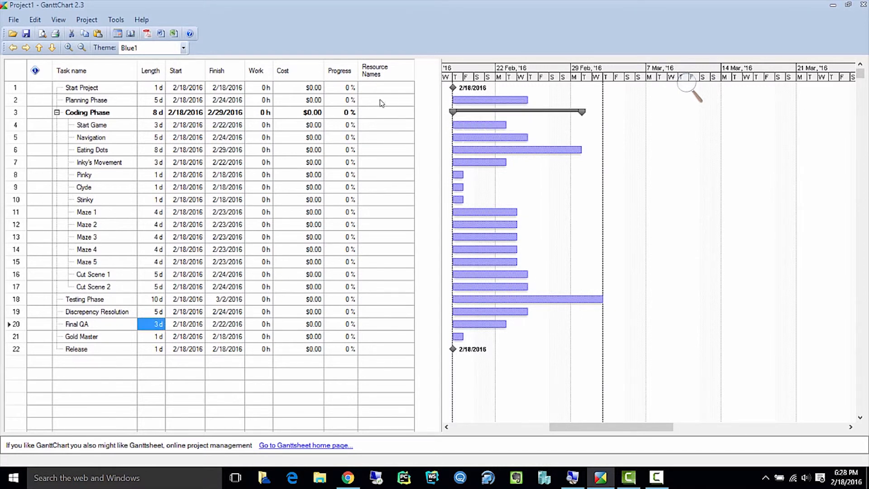
# Chain Start Project, Planning Phase, Start Game, Navigation, Eating Dots and Inky's Movement with finish-to-start dependency links in the chart.
pyautogui.moveTo(453, 87); pyautogui.dragTo(464, 101)
pyautogui.moveTo(476, 100); pyautogui.dragTo(471, 126)
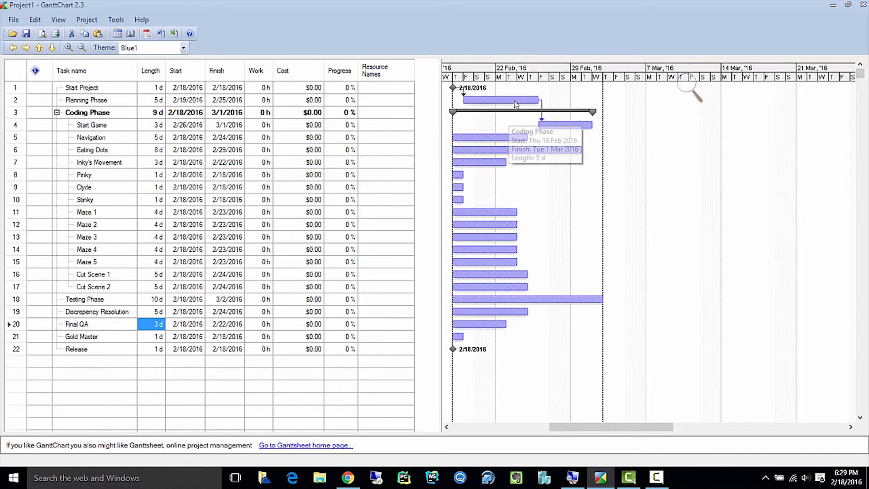
pyautogui.moveTo(520, 102)
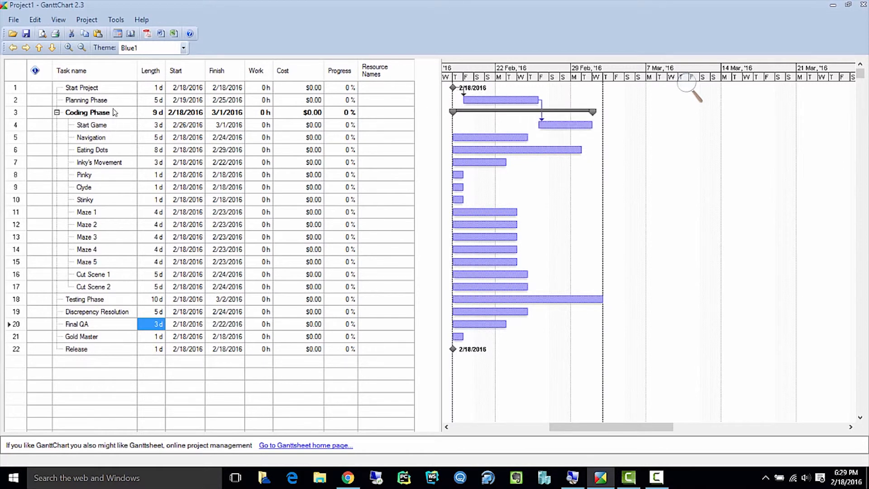
pyautogui.moveTo(552, 126)
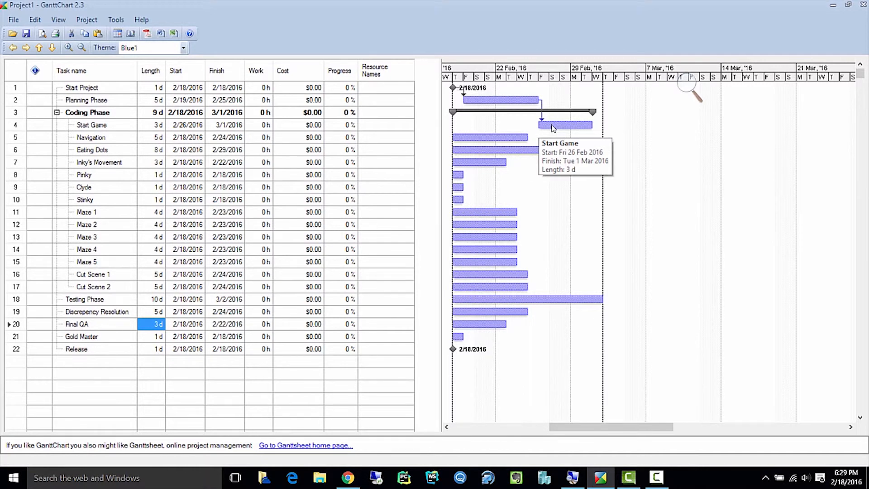
pyautogui.moveTo(553, 127); pyautogui.dragTo(524, 137)
pyautogui.moveTo(606, 143); pyautogui.dragTo(571, 152)
pyautogui.moveTo(677, 154); pyautogui.dragTo(496, 164)
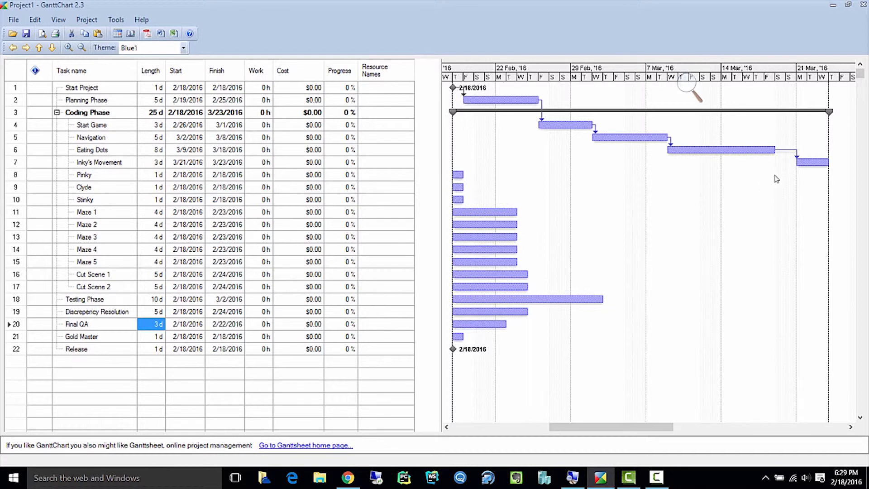
# Link Inky's Movement to Pinky, Clyde and Stinky so that all three depend on it.
pyautogui.moveTo(805, 163); pyautogui.dragTo(459, 176)
pyautogui.moveTo(579, 427)
pyautogui.mouseDown()
pyautogui.moveTo(635, 428)
pyautogui.moveTo(566, 431)
pyautogui.mouseUp()
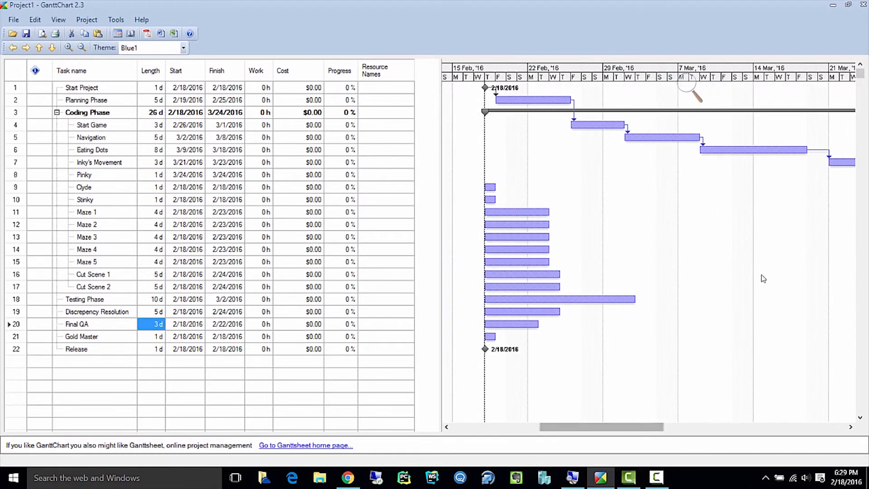
pyautogui.moveTo(838, 168); pyautogui.dragTo(489, 187)
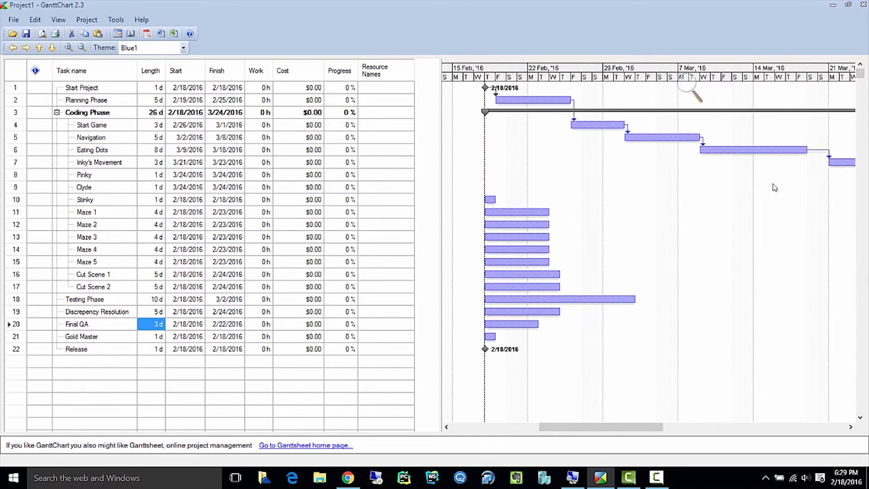
pyautogui.moveTo(840, 162); pyautogui.dragTo(490, 202)
# Add a dependency link from Stinky to Maze 1 in the chart.
pyautogui.moveTo(591, 427); pyautogui.dragTo(653, 427)
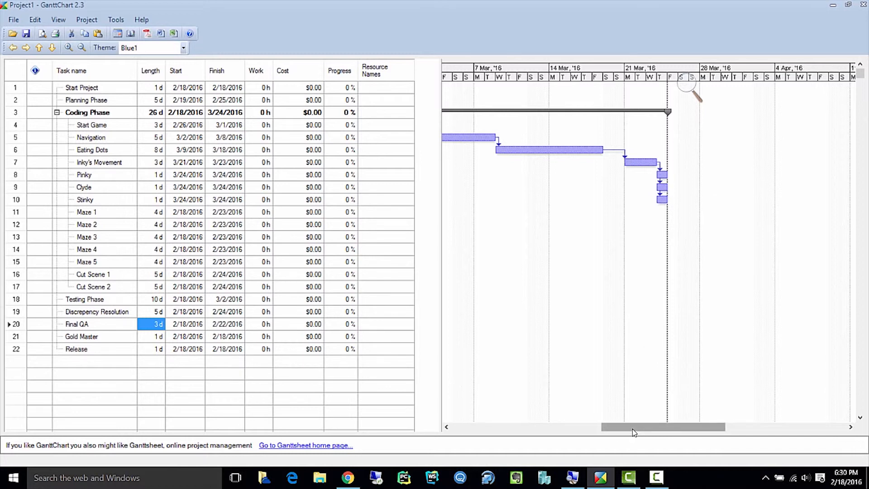
pyautogui.moveTo(633, 432); pyautogui.dragTo(611, 432)
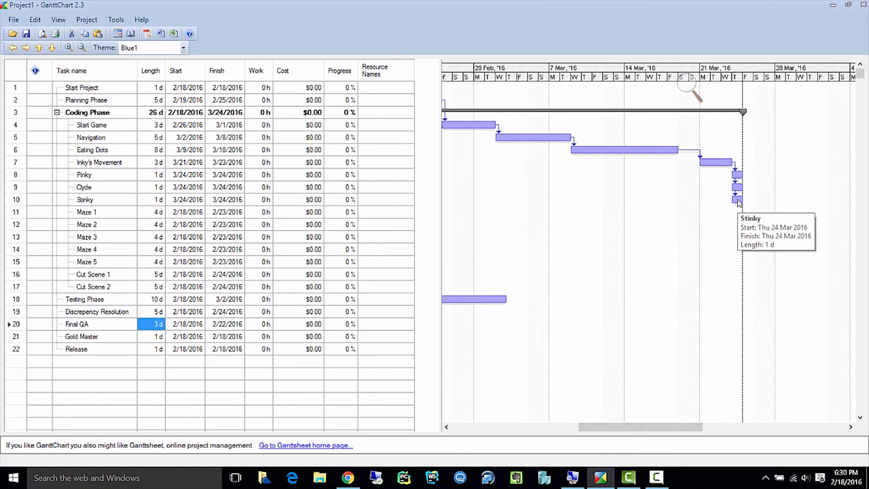
pyautogui.moveTo(737, 199); pyautogui.dragTo(468, 213)
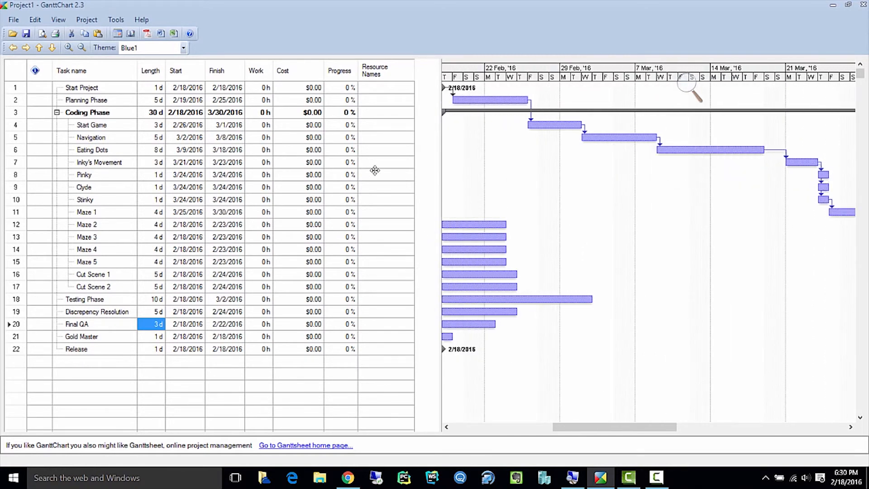
# Link the closing tasks in reverse order, from Release to Gold Master, Final QA, Discrepancy Resolution and Testing Phase.
pyautogui.moveTo(597, 429)
pyautogui.mouseDown()
pyautogui.moveTo(557, 428)
pyautogui.moveTo(688, 428)
pyautogui.moveTo(599, 428)
pyautogui.mouseUp()
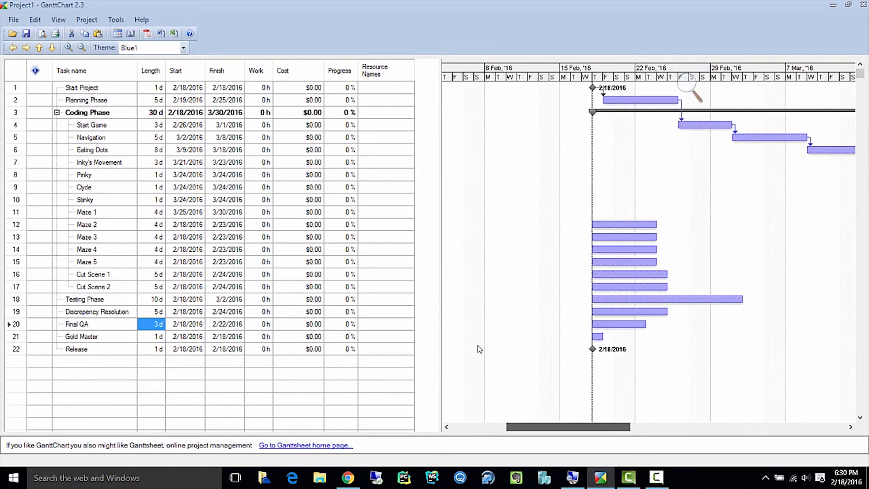
pyautogui.moveTo(593, 350)
pyautogui.moveTo(592, 349); pyautogui.dragTo(598, 336)
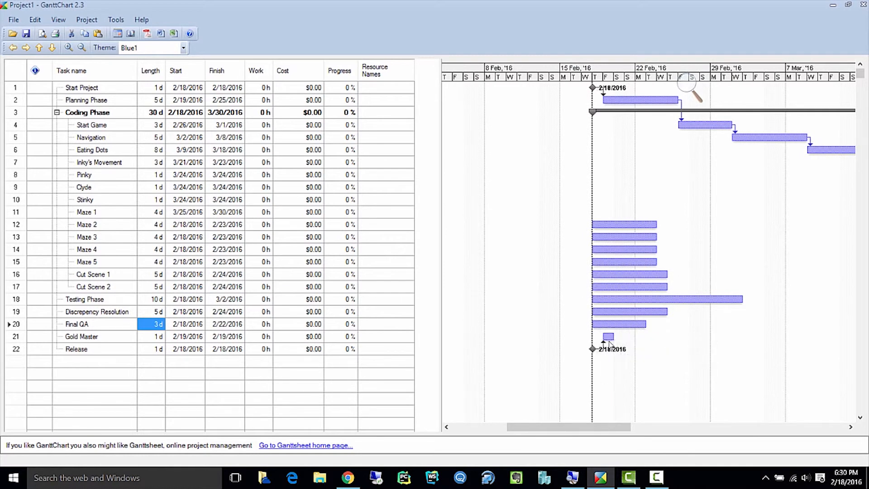
pyautogui.moveTo(609, 336); pyautogui.dragTo(669, 301)
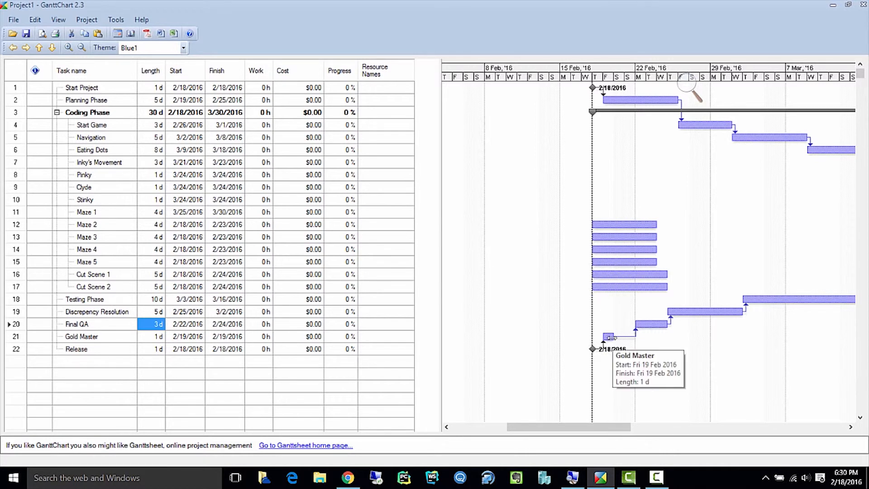
# Examine the Gold Master task's settings and the options available for the tasks from Testing Phase to Release.
pyautogui.click(107, 322)
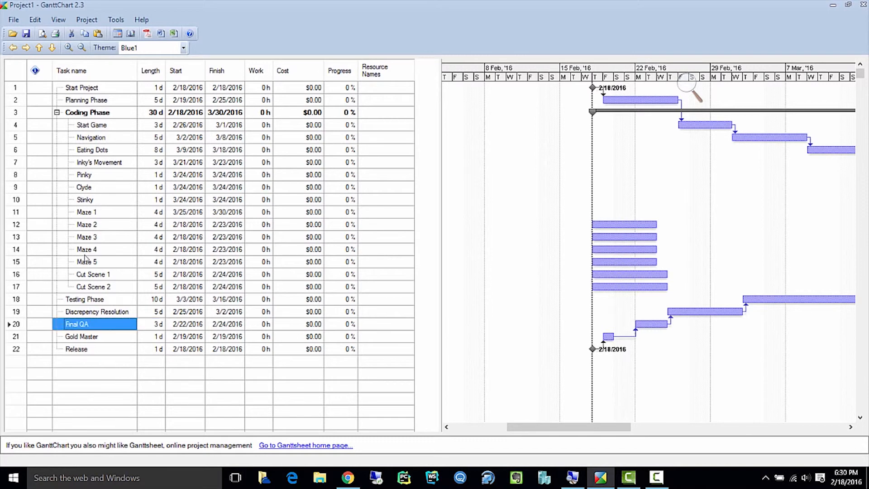
pyautogui.doubleClick(92, 338)
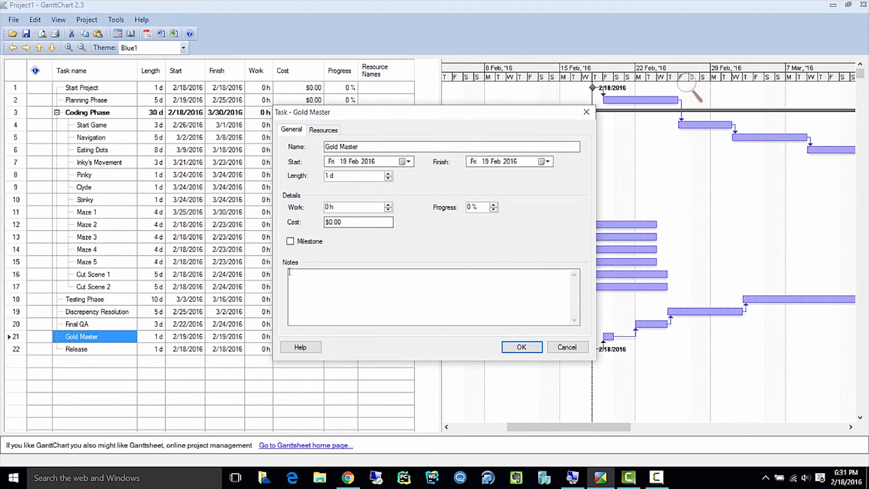
pyautogui.press('Return')
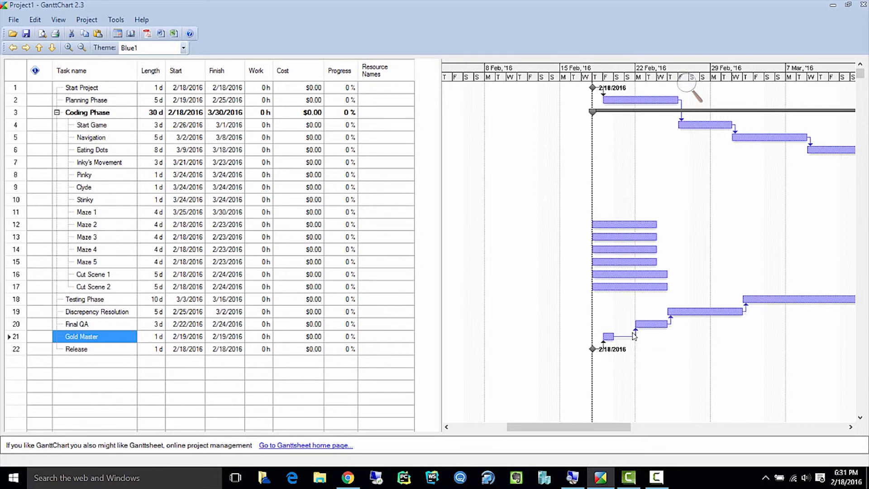
pyautogui.click(88, 276)
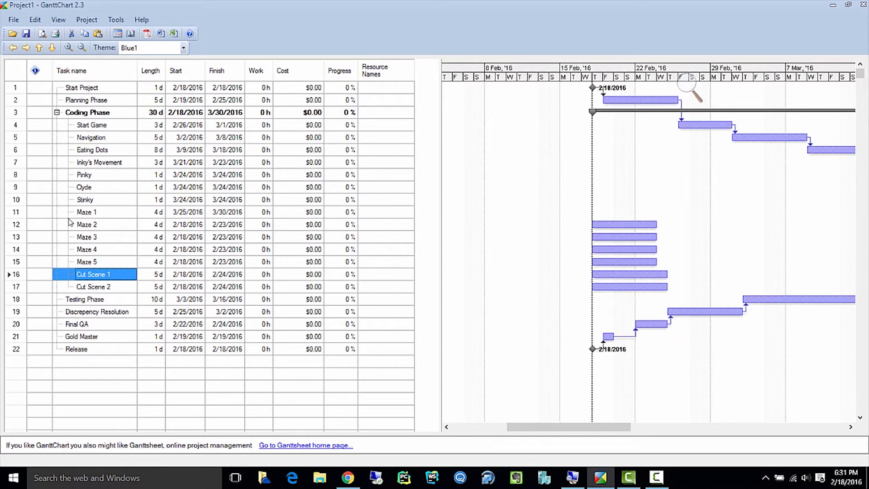
pyautogui.click(85, 302)
pyautogui.keyDown('shift'); pyautogui.click(86, 349); pyautogui.keyUp('shift')
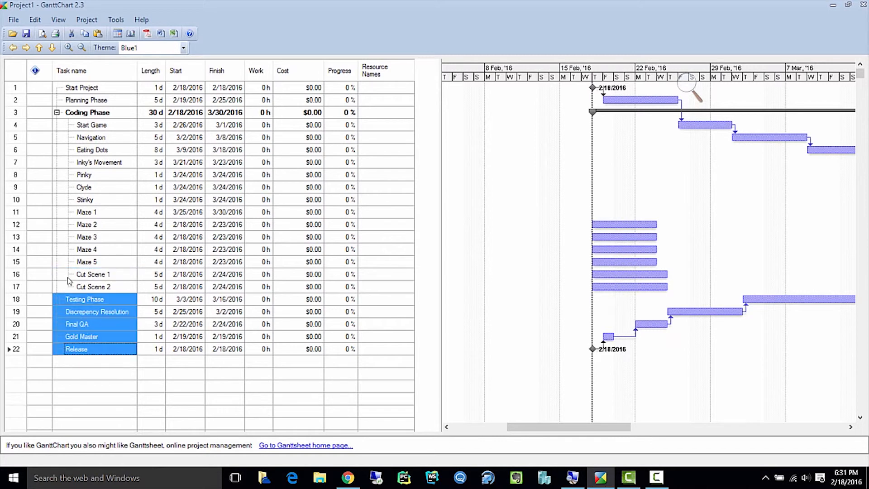
pyautogui.rightClick(118, 333)
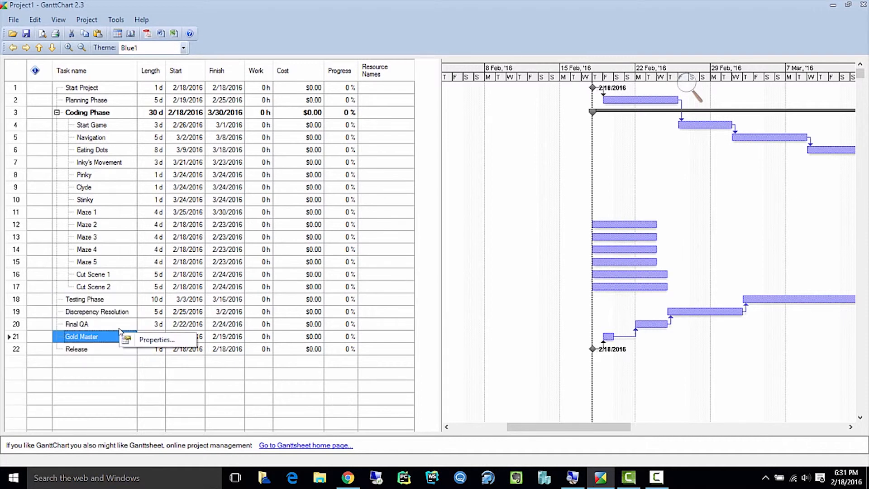
pyautogui.click(91, 352)
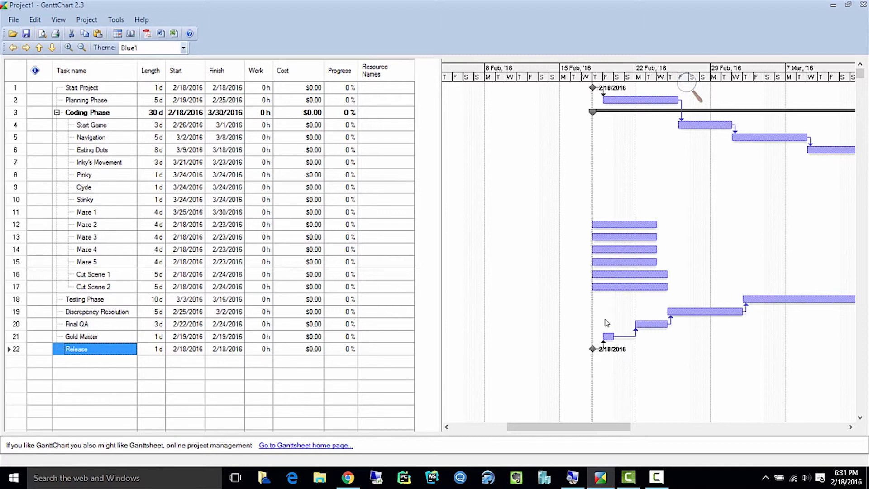
pyautogui.moveTo(620, 341)
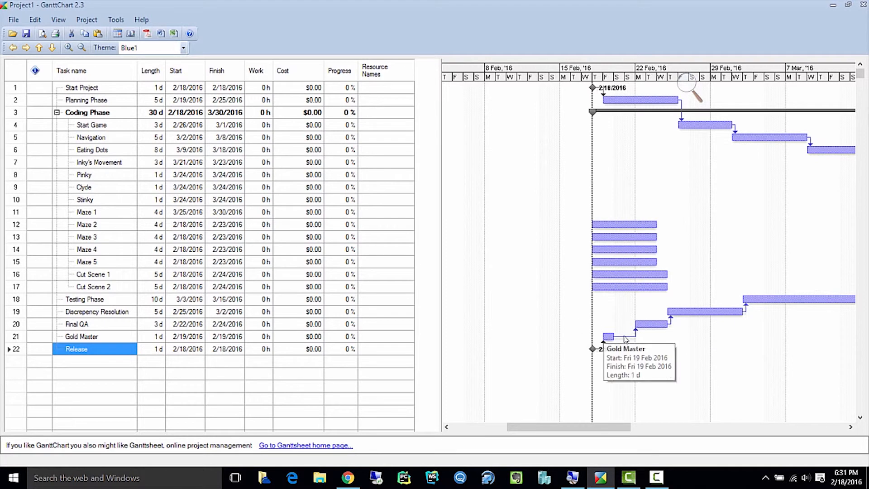
# Stretch the Gold Master bar in the chart to a length of 1.5 days.
pyautogui.moveTo(632, 336); pyautogui.dragTo(641, 337)
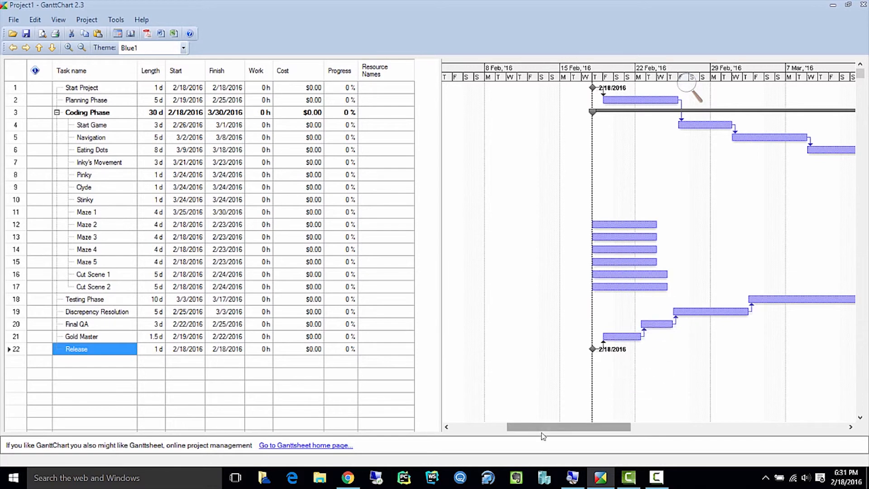
pyautogui.moveTo(543, 434)
pyautogui.mouseDown()
pyautogui.moveTo(585, 428)
pyautogui.moveTo(555, 428)
pyautogui.mouseUp()
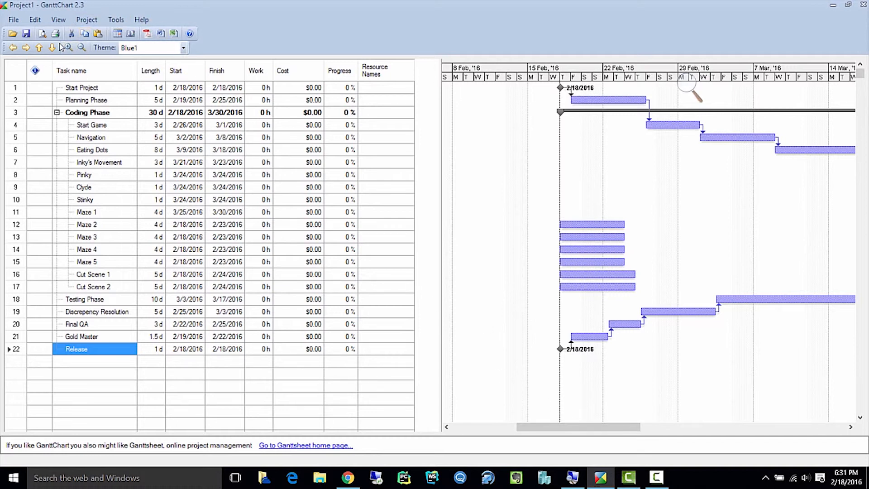
# Examine the project's general properties and the Gold Master task's general and resource settings.
pyautogui.click(73, 20)
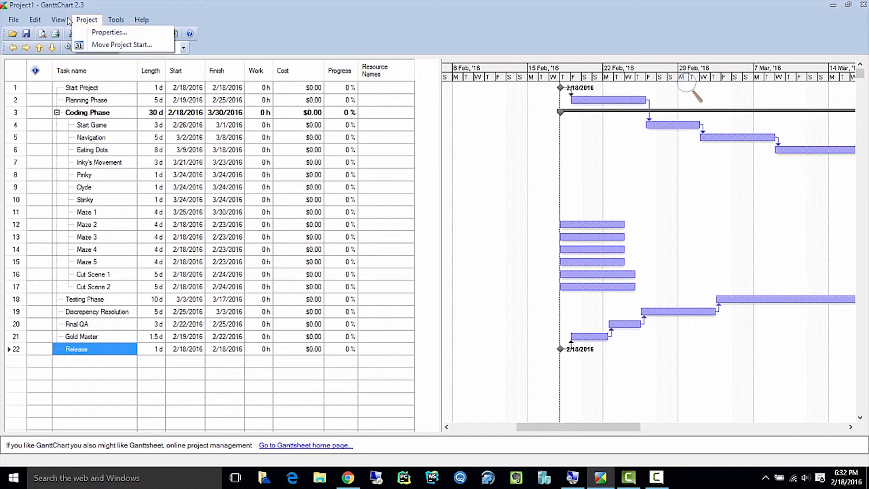
pyautogui.click(107, 32)
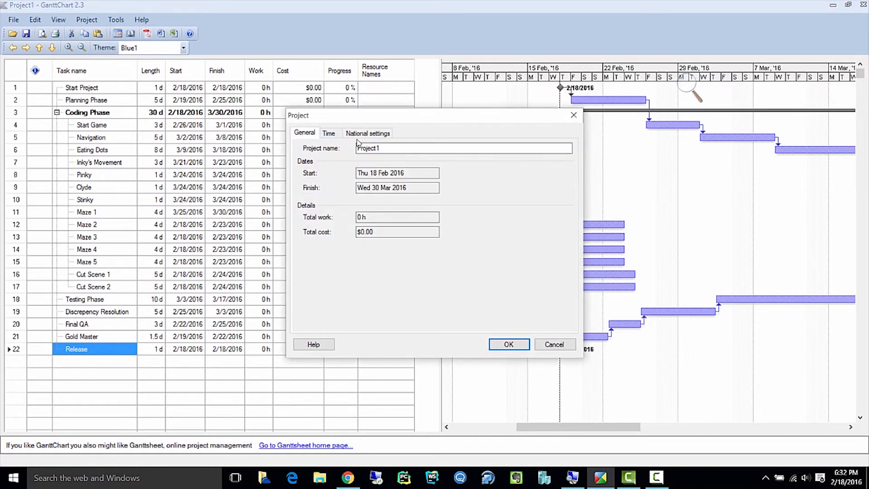
pyautogui.click(554, 345)
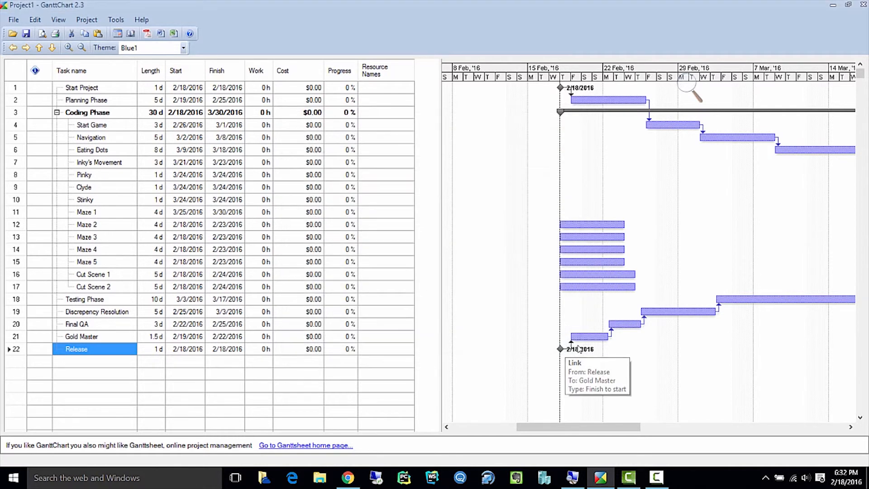
pyautogui.rightClick(582, 337)
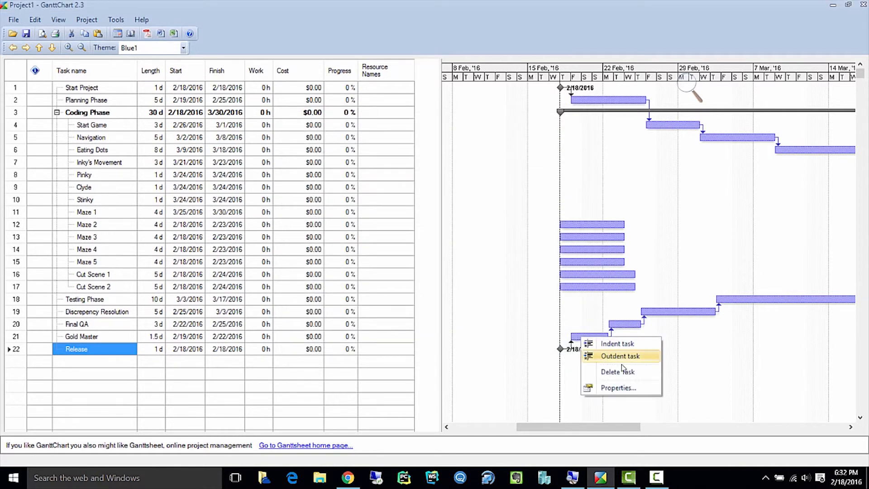
pyautogui.click(628, 389)
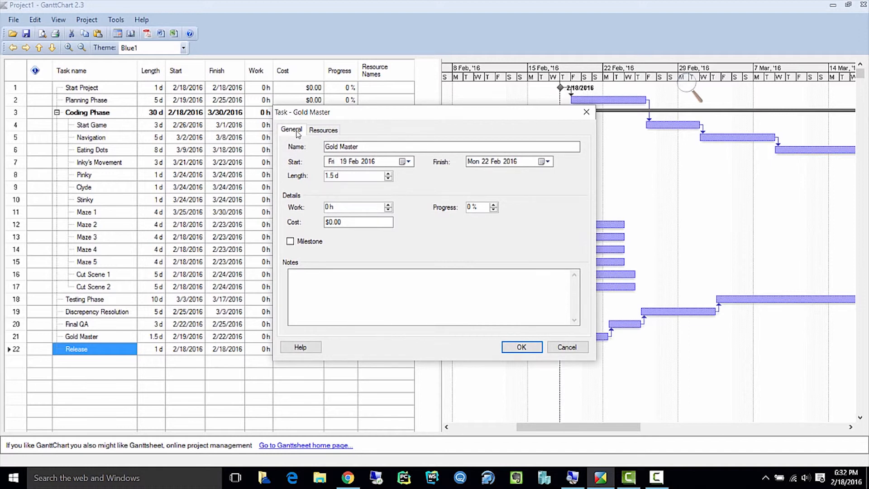
pyautogui.click(310, 130)
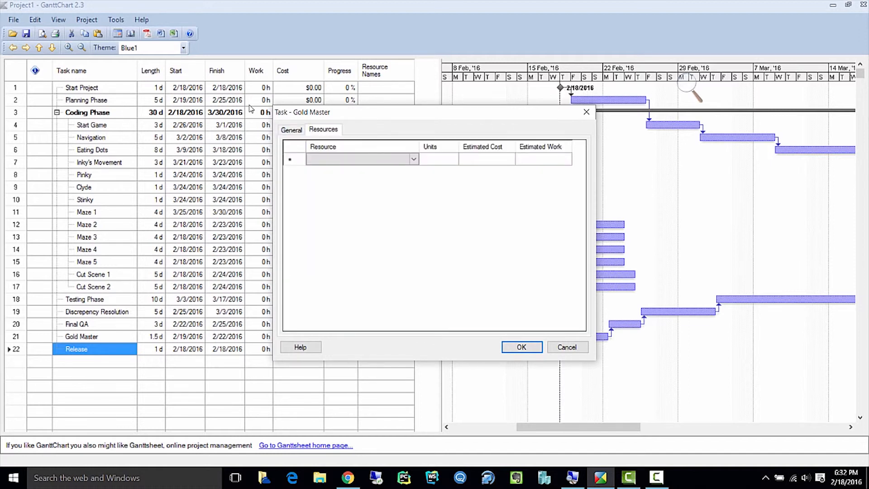
pyautogui.click(567, 346)
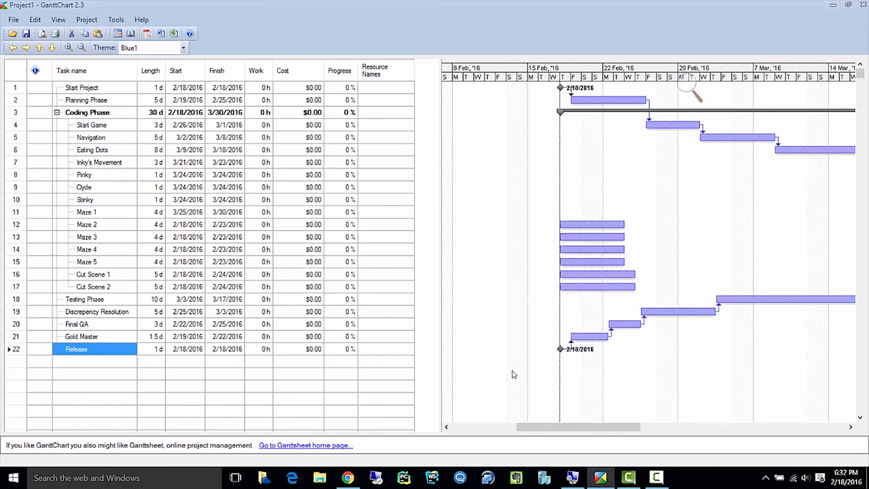
pyautogui.moveTo(586, 354)
pyautogui.rightClick(75, 279)
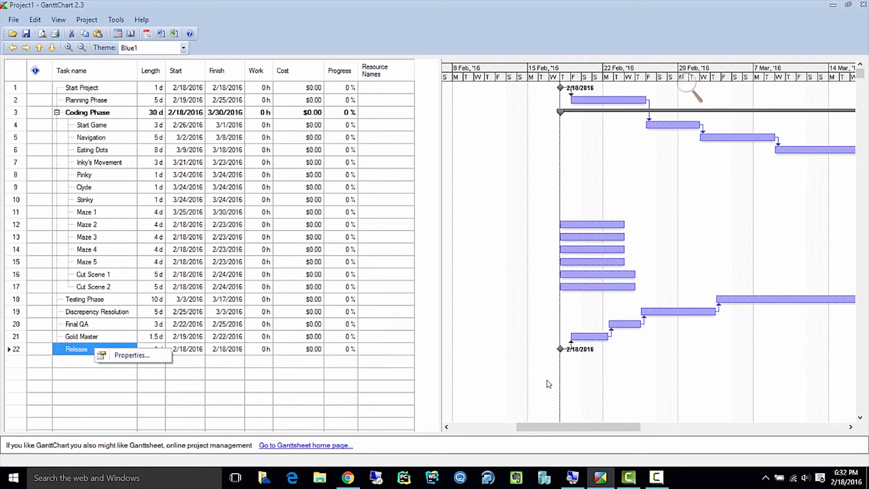
# Delete the Gold Master, Final QA and Discrepancy Resolution tasks from the project.
pyautogui.rightClick(589, 340)
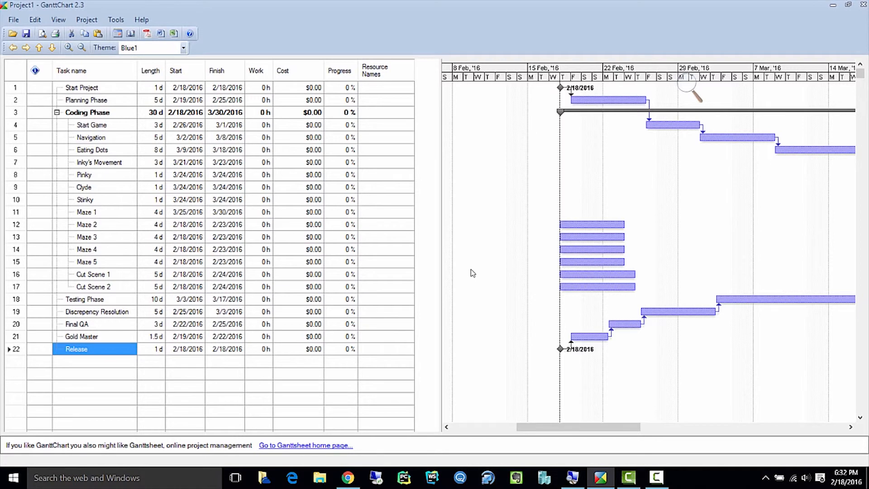
pyautogui.click(613, 372)
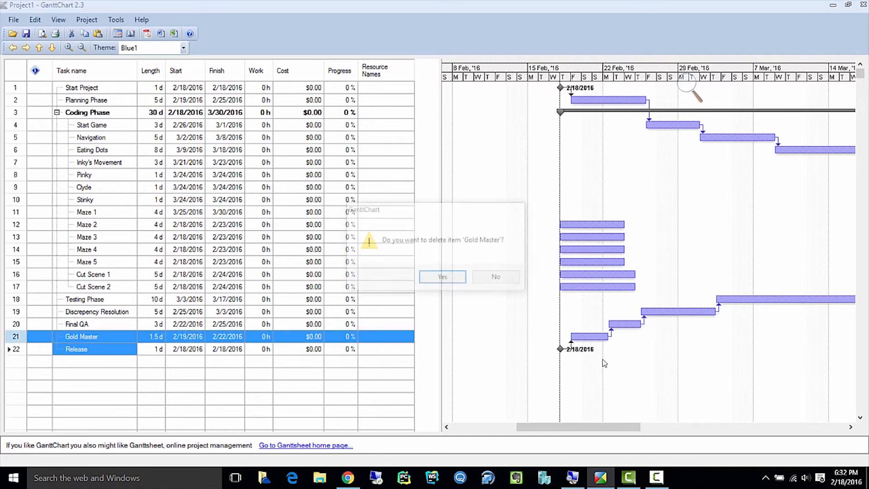
pyautogui.click(457, 283)
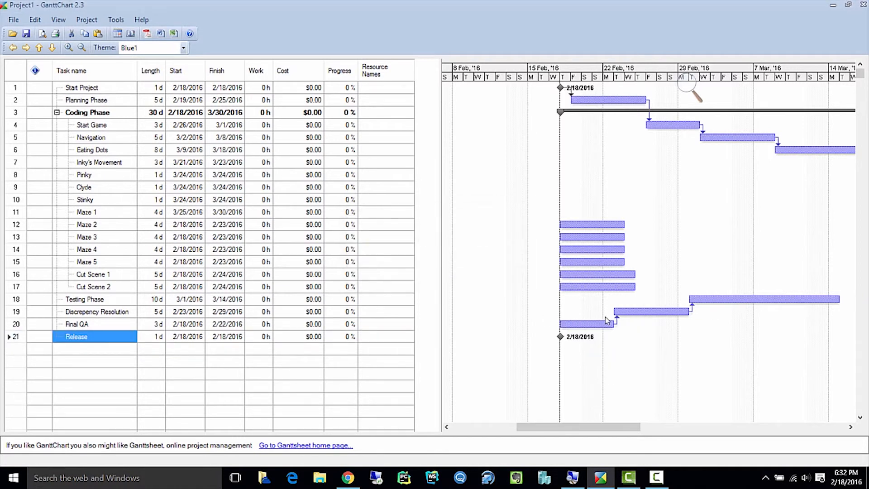
pyautogui.rightClick(606, 326)
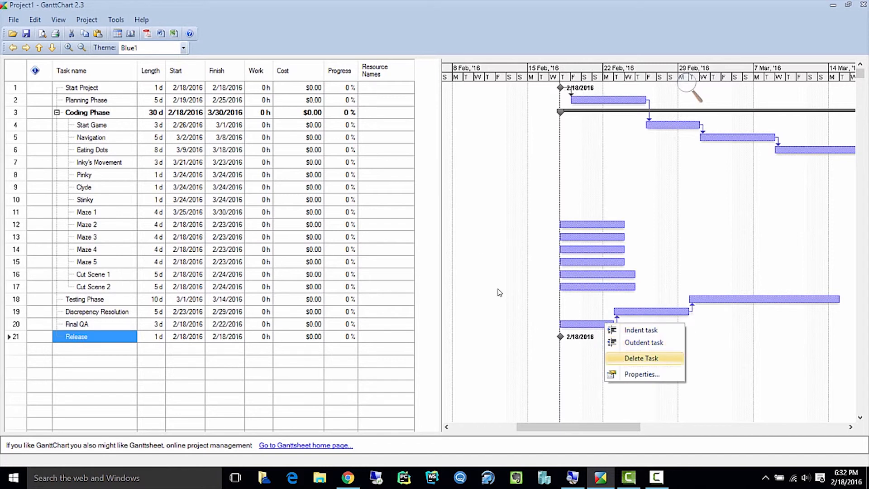
pyautogui.click(624, 362)
pyautogui.click(439, 278)
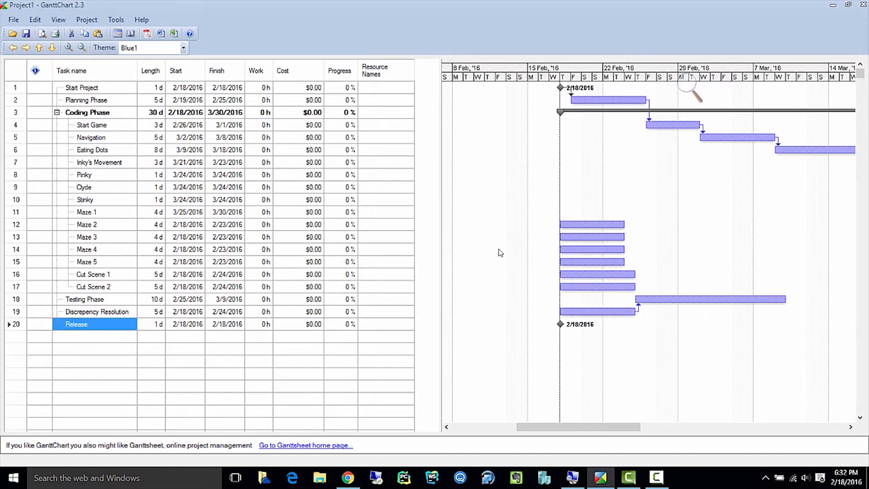
pyautogui.rightClick(625, 312)
pyautogui.click(652, 350)
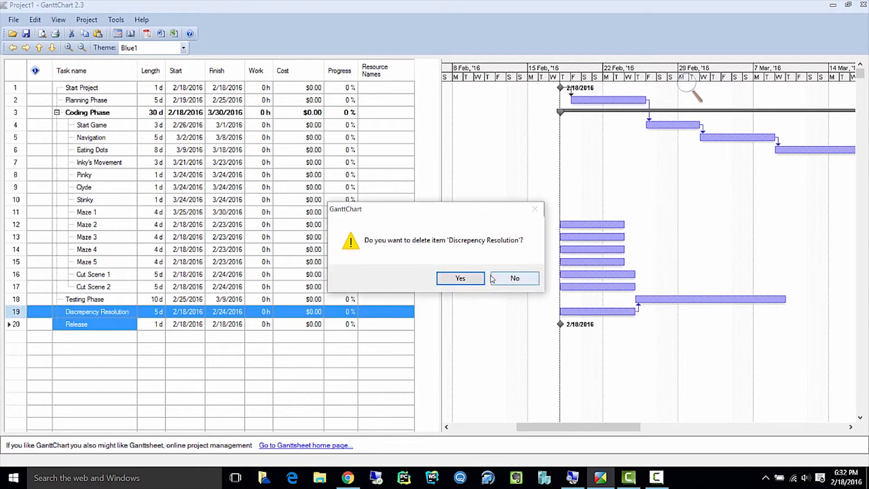
pyautogui.click(461, 278)
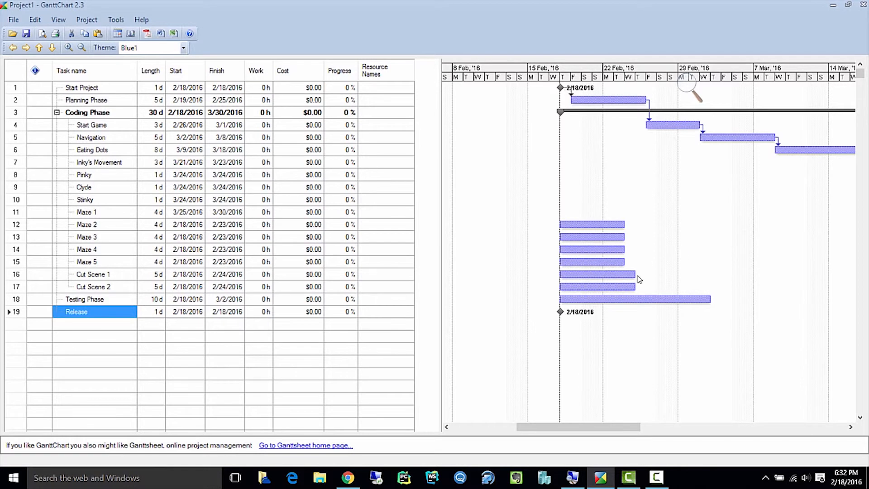
# Link Maze 2, Maze 3, Maze 4, Maze 5, Cut Scene 1 and Cut Scene 2 in sequence as a finish-to-start chain.
pyautogui.moveTo(605, 224); pyautogui.dragTo(620, 249)
pyautogui.moveTo(711, 252)
pyautogui.mouseDown()
pyautogui.moveTo(618, 262)
pyautogui.moveTo(641, 268)
pyautogui.mouseUp()
pyautogui.moveTo(765, 263); pyautogui.dragTo(669, 286)
pyautogui.moveTo(801, 275); pyautogui.dragTo(630, 290)
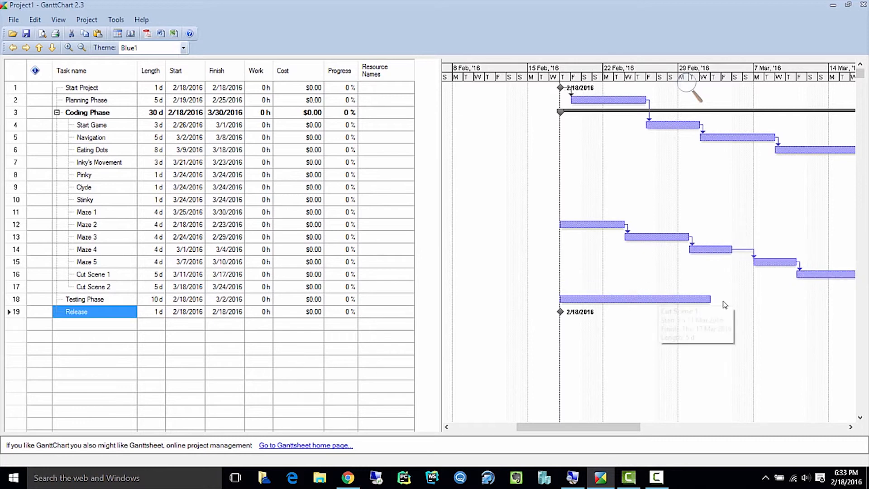
# Add dependency links from Testing Phase to Release and from Cut Scene 2 to Testing Phase.
pyautogui.moveTo(628, 428); pyautogui.dragTo(605, 428)
pyautogui.moveTo(668, 303); pyautogui.dragTo(637, 313)
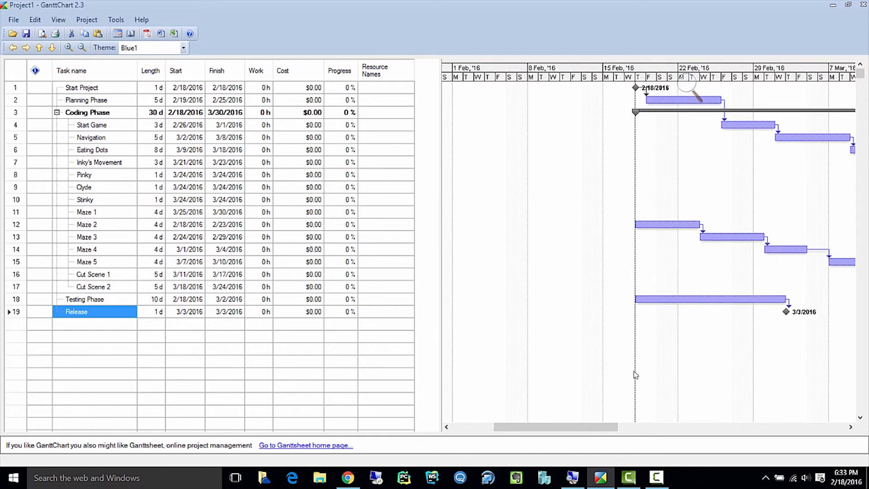
pyautogui.moveTo(609, 428); pyautogui.dragTo(677, 428)
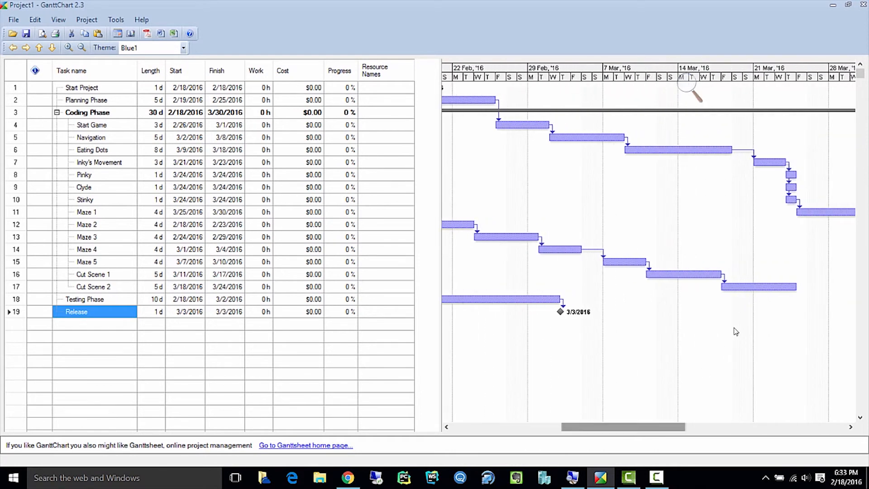
pyautogui.moveTo(740, 287); pyautogui.dragTo(555, 303)
# Link Maze 1 to Maze 2 to join the remaining coding subtasks into one chain.
pyautogui.moveTo(626, 429); pyautogui.dragTo(679, 433)
pyautogui.moveTo(641, 215); pyautogui.dragTo(488, 227)
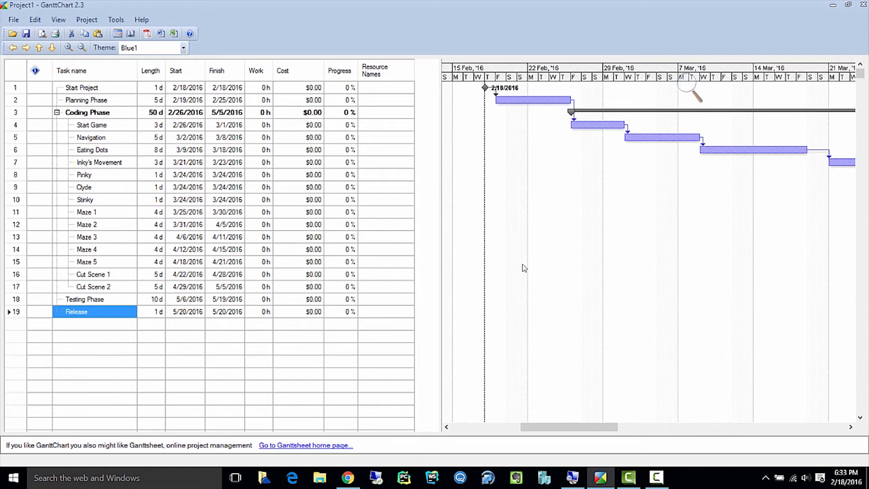
pyautogui.moveTo(574, 429); pyautogui.dragTo(761, 448)
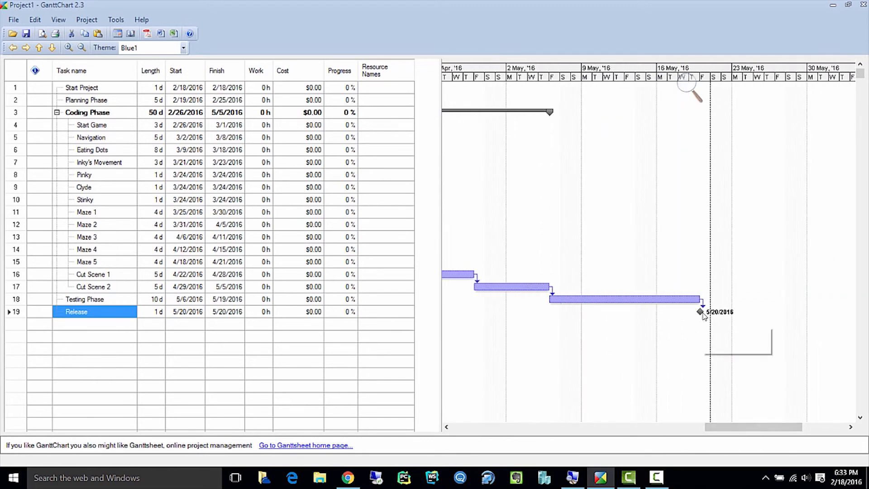
pyautogui.moveTo(764, 429); pyautogui.dragTo(576, 443)
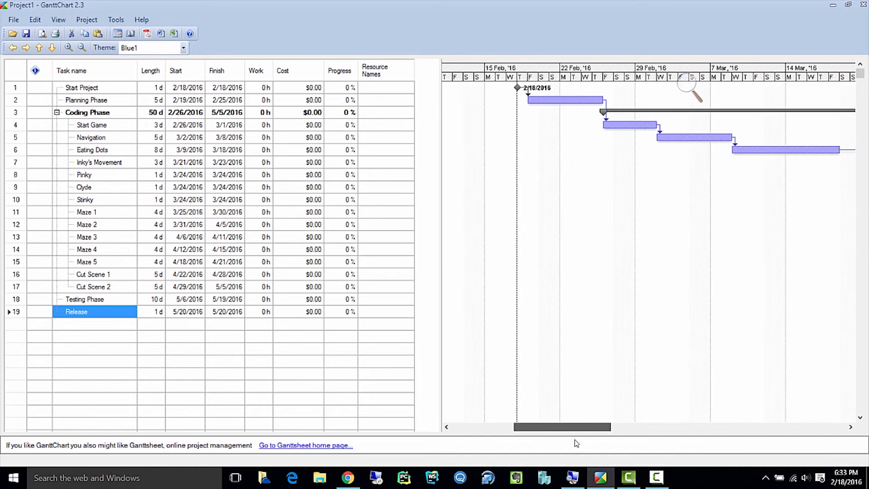
# Inspect the Start Project task's general settings and leave them unedited.
pyautogui.moveTo(529, 95)
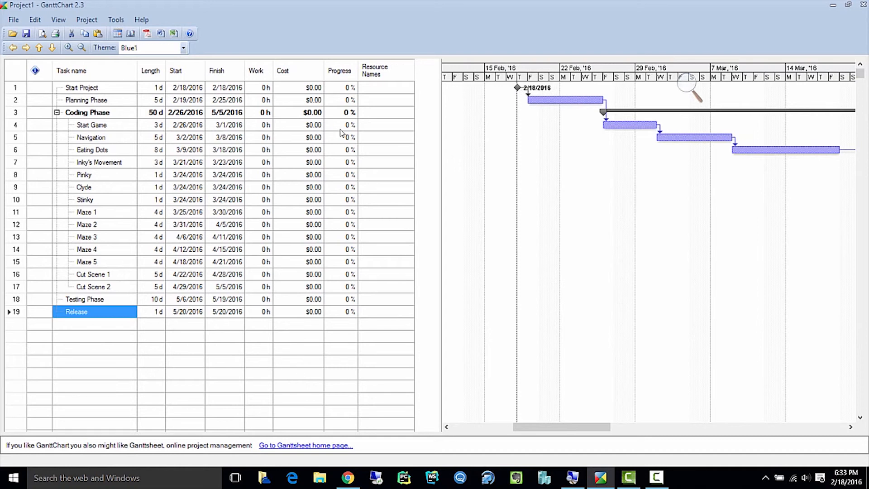
pyautogui.doubleClick(158, 90)
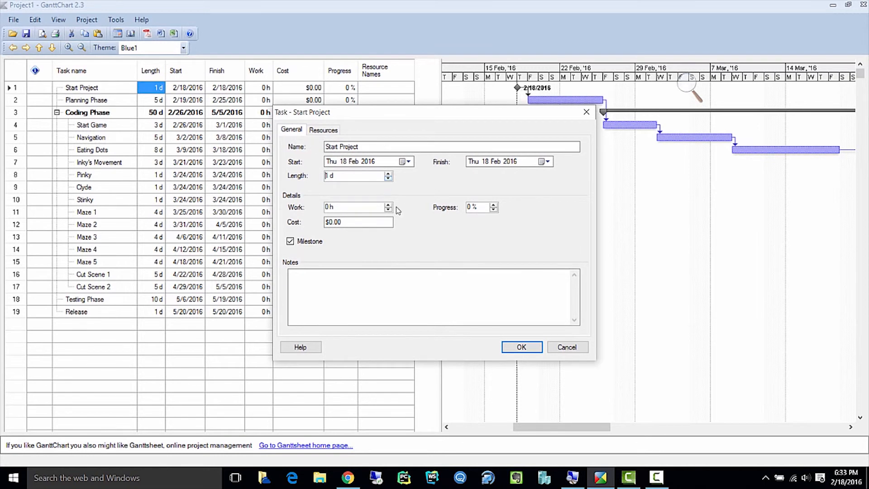
pyautogui.click(565, 347)
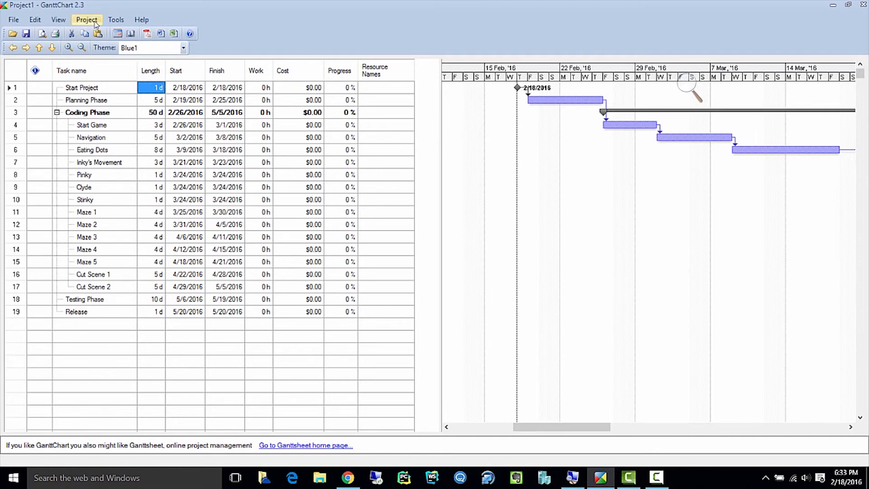
# Look at the project's resource sheet and return to the task view.
pyautogui.click(77, 21)
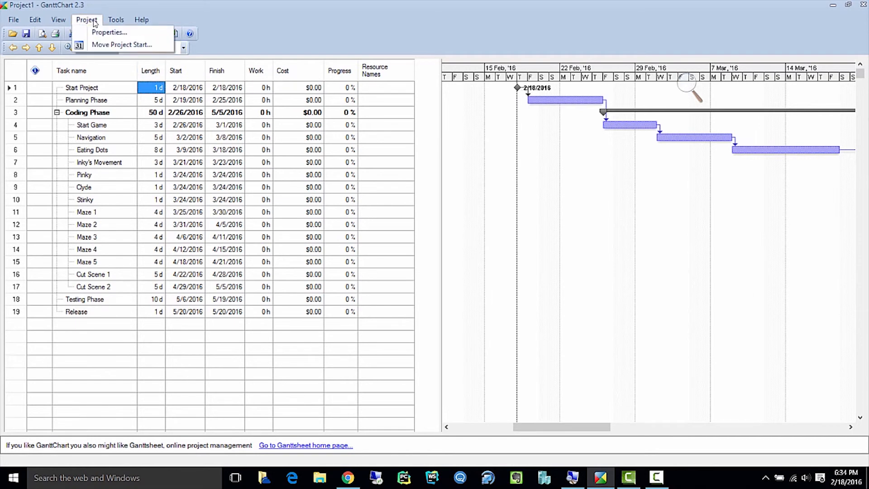
pyautogui.moveTo(111, 24)
pyautogui.moveTo(50, 21)
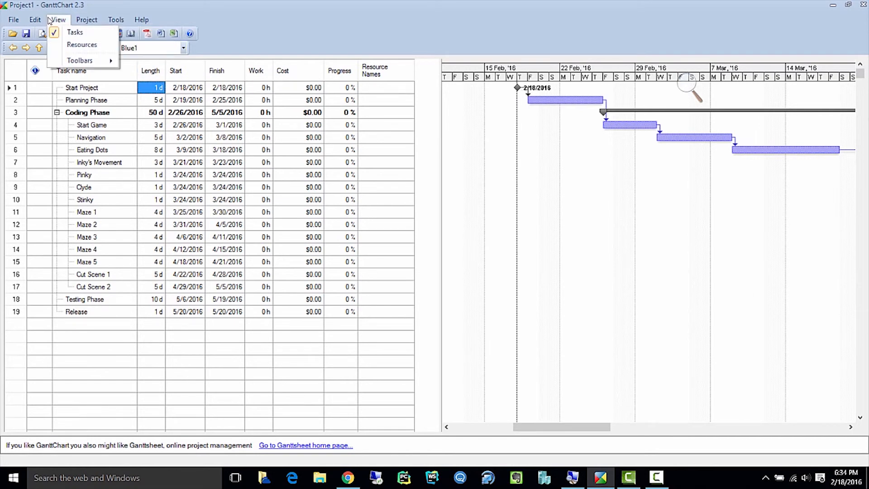
pyautogui.click(74, 45)
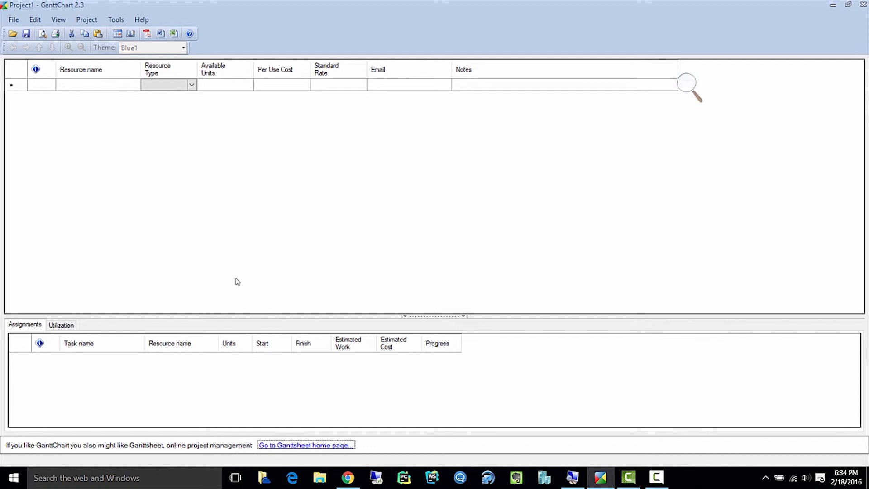
pyautogui.click(57, 20)
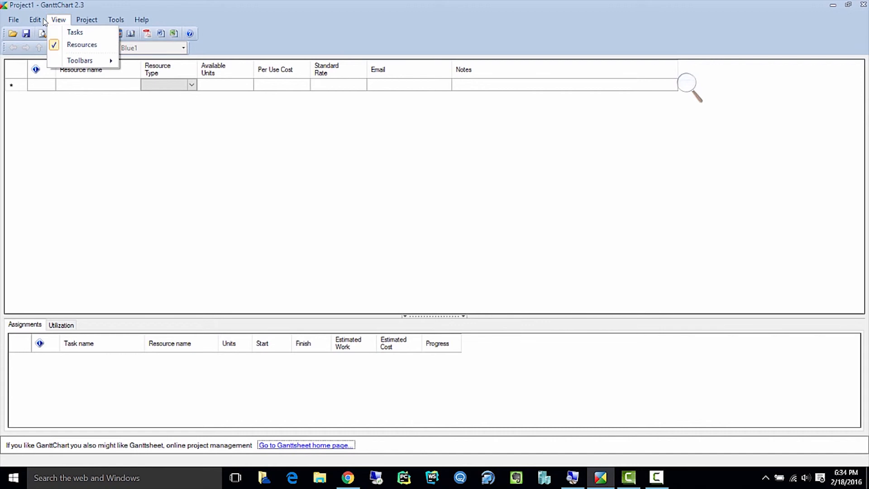
pyautogui.click(68, 31)
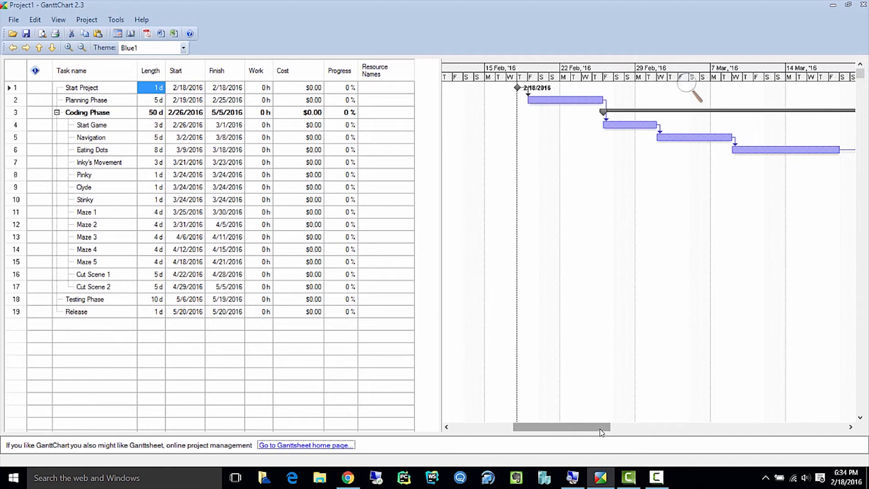
# Review the linked schedule and try to export the Gantt chart to PDF.
pyautogui.moveTo(598, 428); pyautogui.dragTo(693, 445)
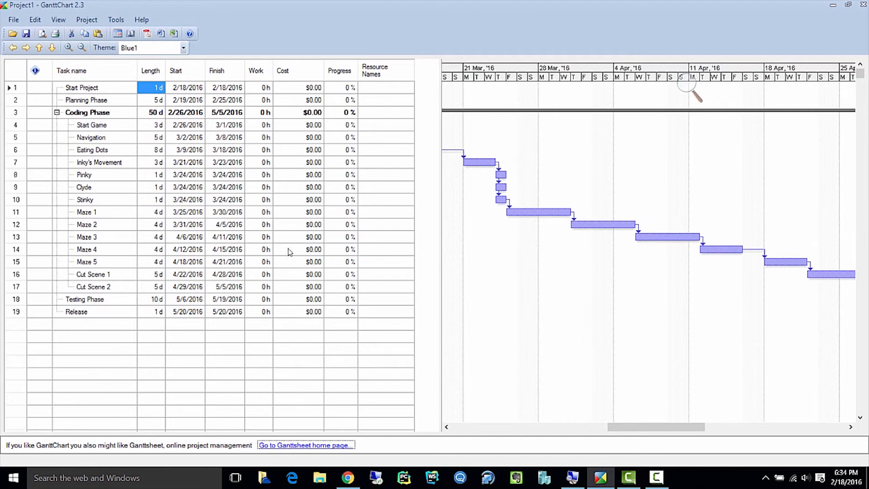
pyautogui.moveTo(611, 425); pyautogui.dragTo(674, 438)
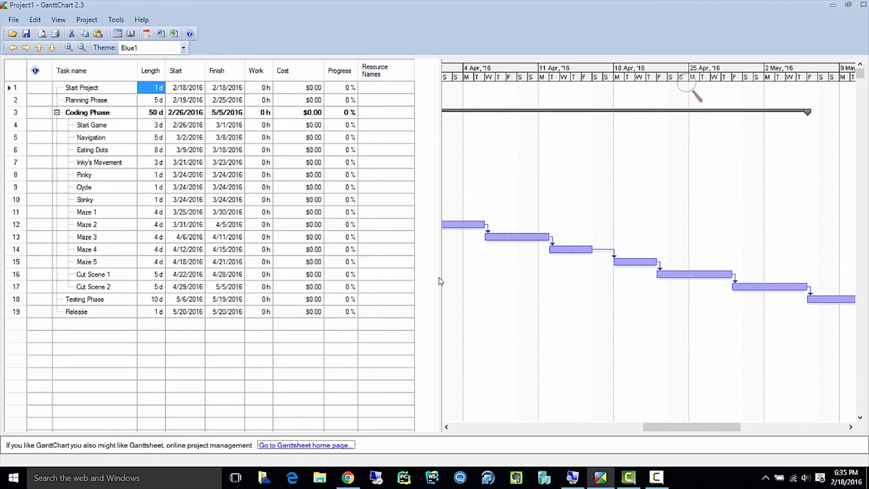
pyautogui.moveTo(674, 431); pyautogui.dragTo(558, 442)
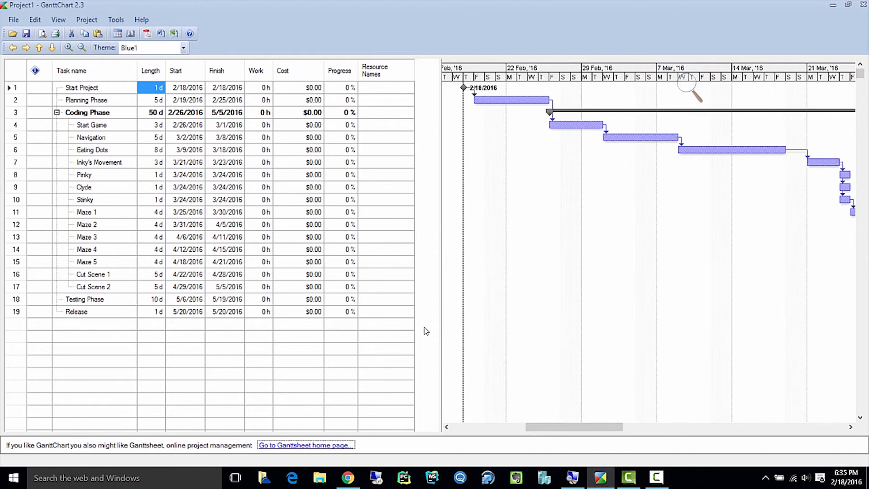
pyautogui.click(148, 34)
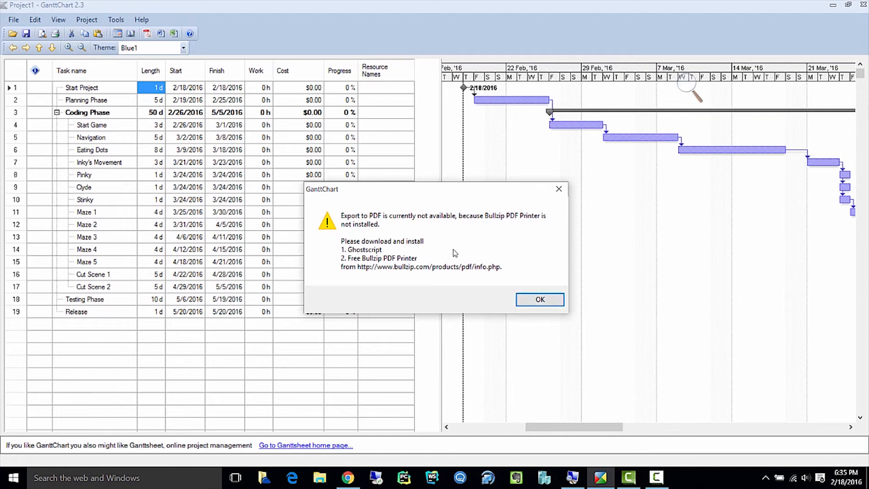
# Dismiss the PDF export message, switch to the Blackboard course in Chrome and look through the Assignments for UNITY ONE folder.
pyautogui.click(554, 302)
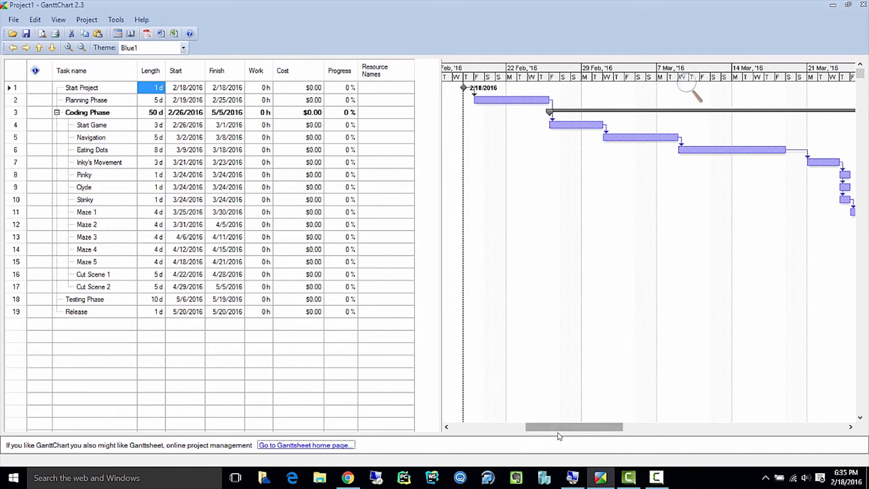
pyautogui.moveTo(561, 434); pyautogui.dragTo(575, 420)
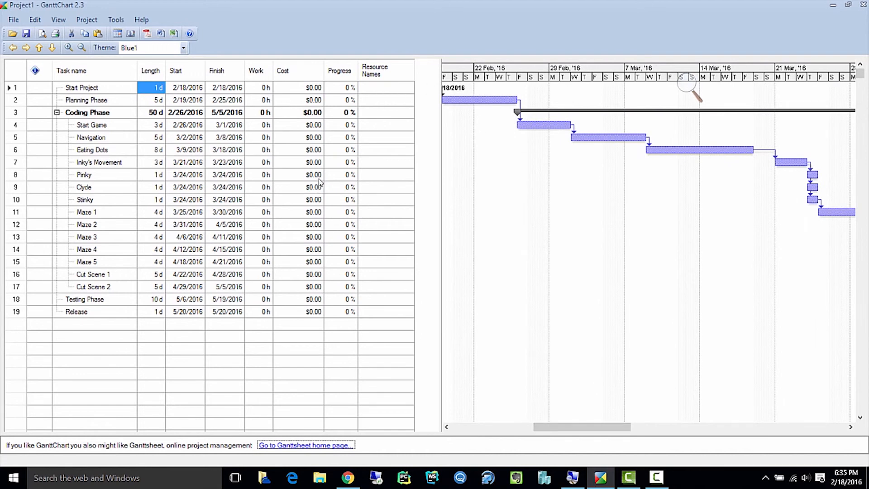
pyautogui.click(346, 484)
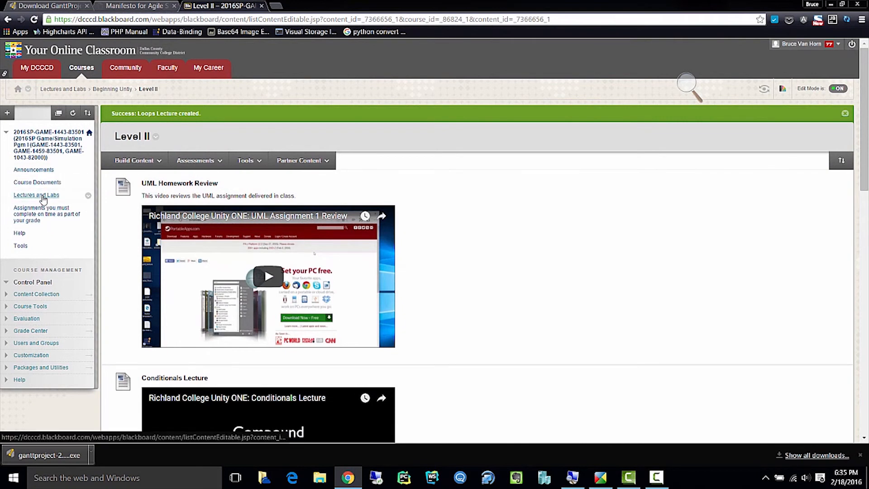
pyautogui.click(40, 212)
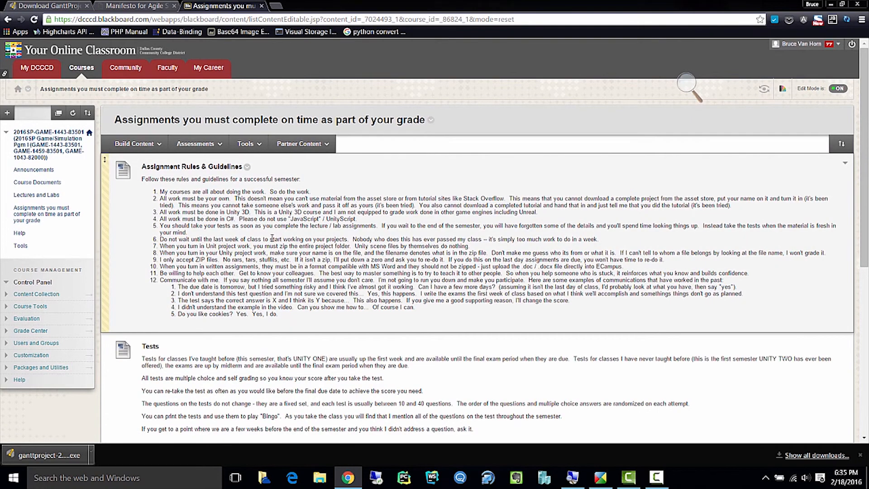
pyautogui.scroll(-3, 281, 226)
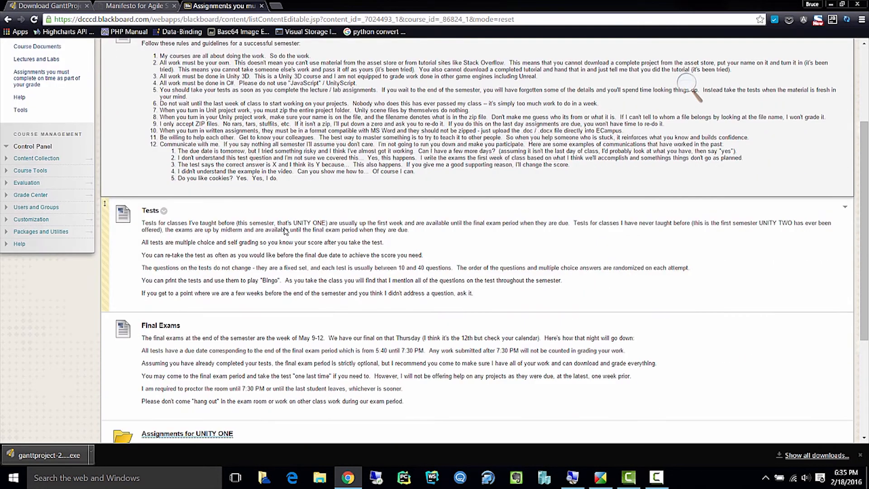
pyautogui.scroll(-4, 285, 231)
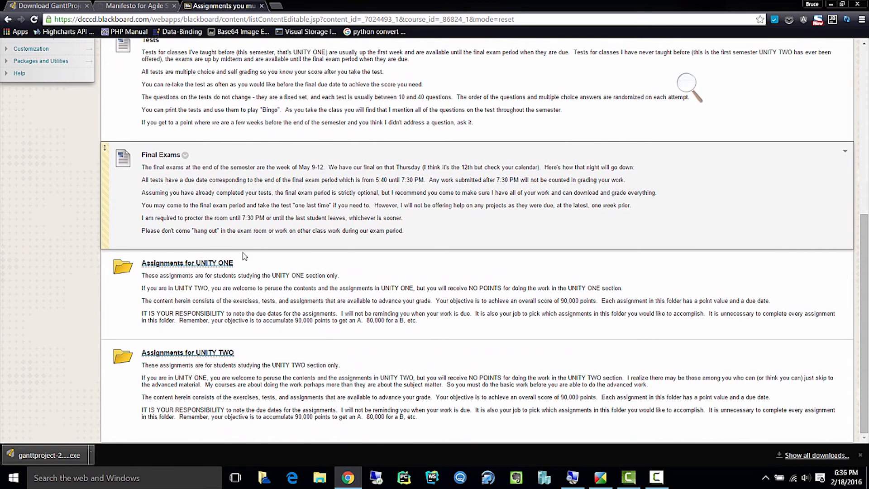
pyautogui.click(184, 263)
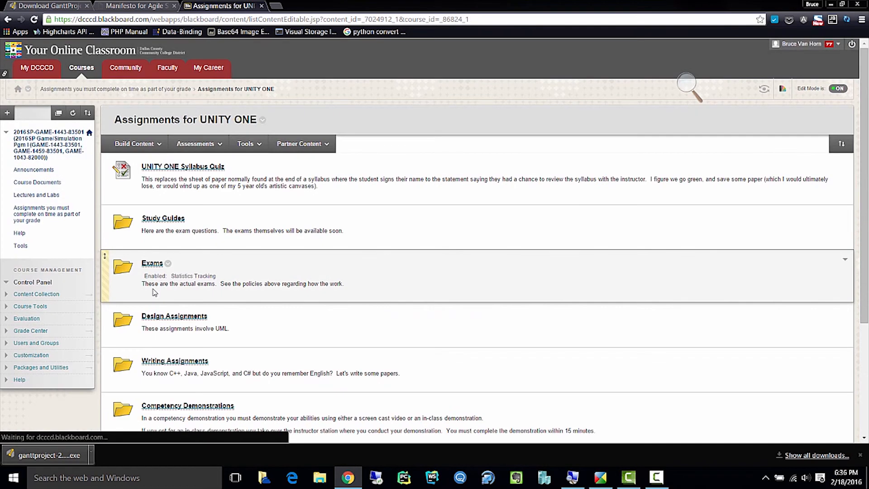
pyautogui.scroll(-2, 215, 260)
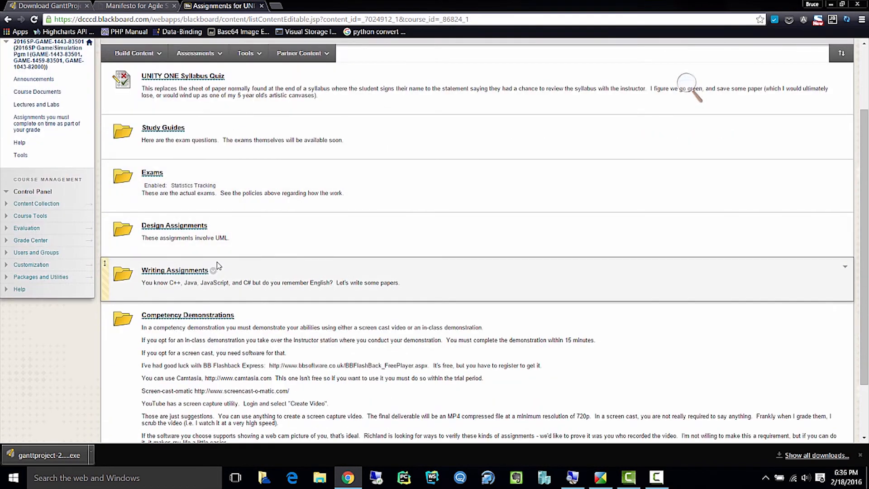
pyautogui.scroll(-2, 217, 262)
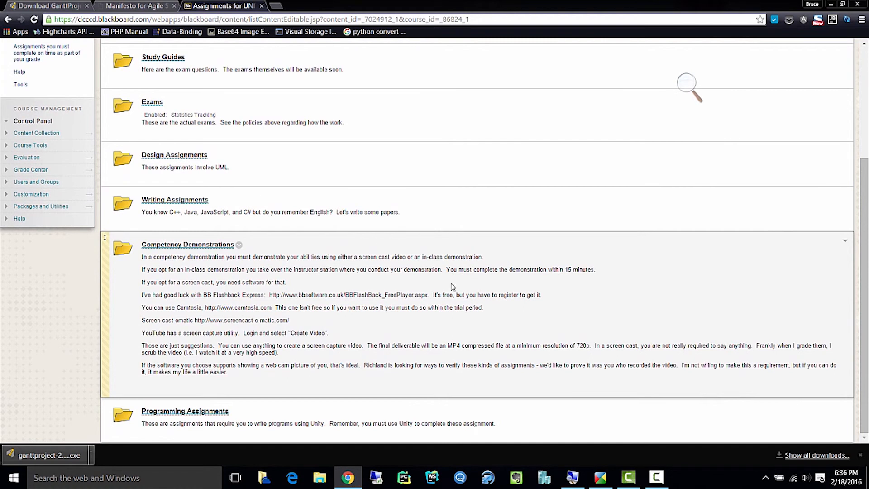
# Switch back to GanttChart and save the project in the Documents folder as example.
pyautogui.click(589, 476)
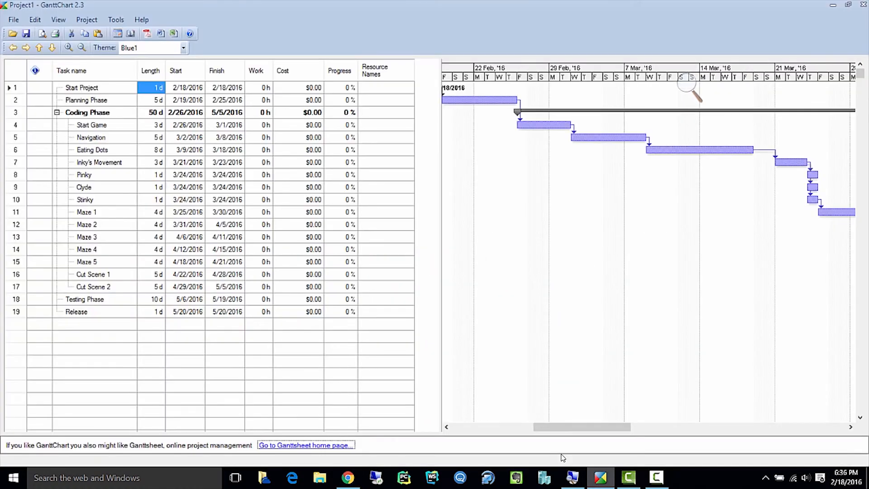
pyautogui.click(14, 19)
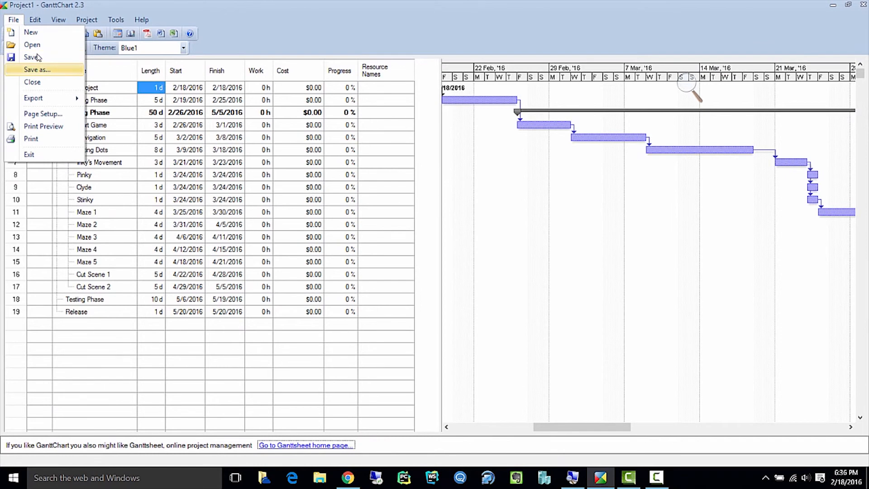
pyautogui.click(47, 70)
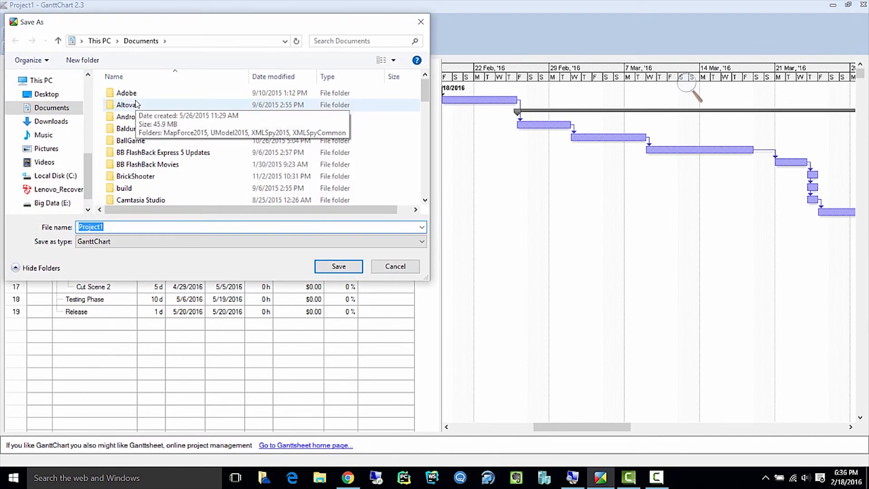
pyautogui.write('example')
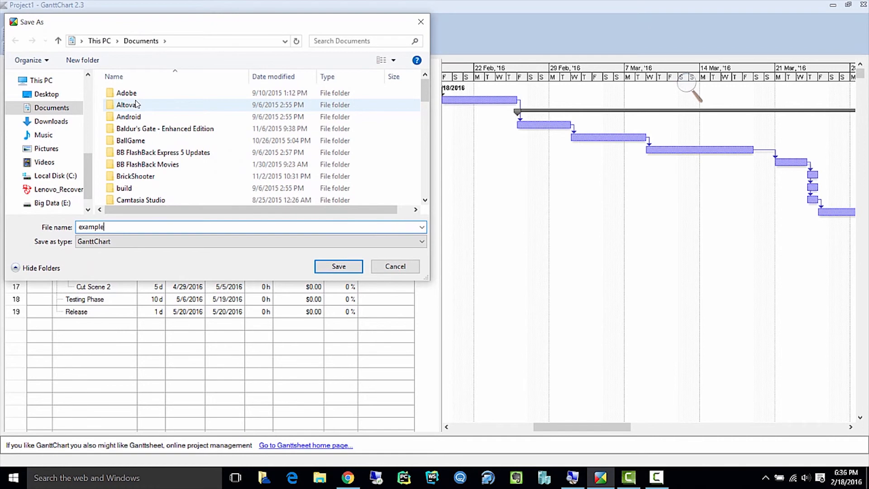
pyautogui.press('Return')
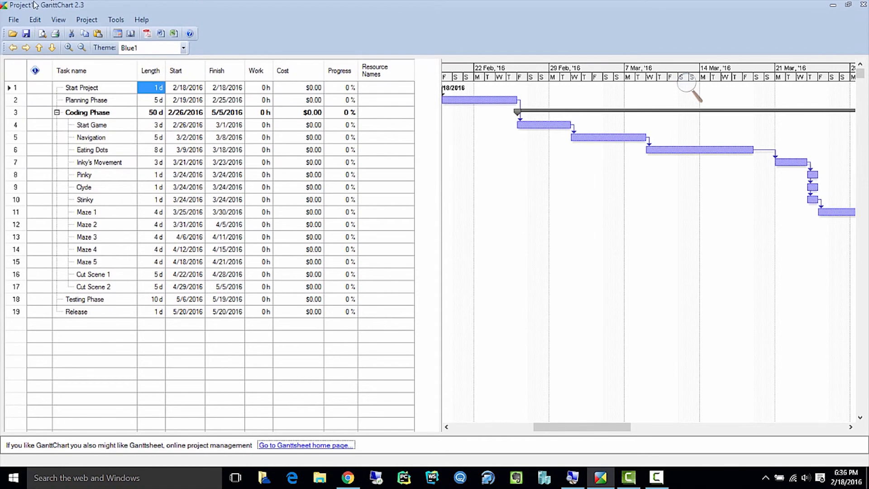
# Create a new project and enter Start as its first task.
pyautogui.click(14, 20)
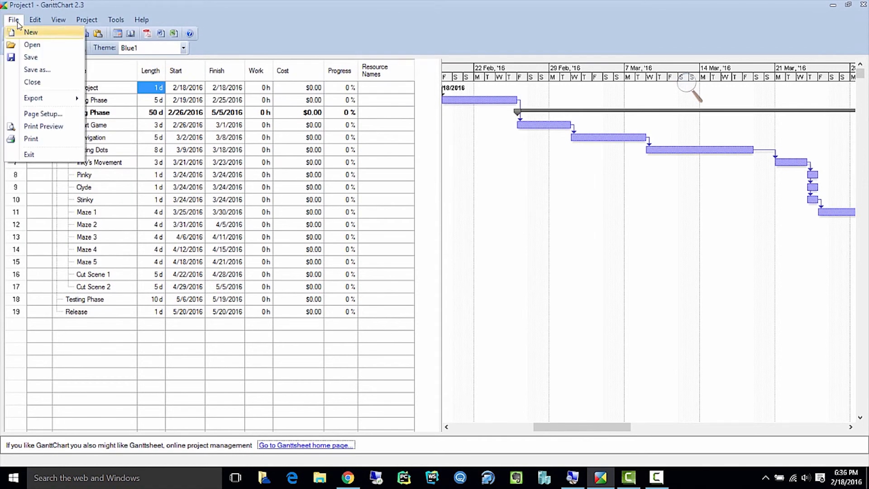
pyautogui.click(18, 30)
pyautogui.click(114, 90)
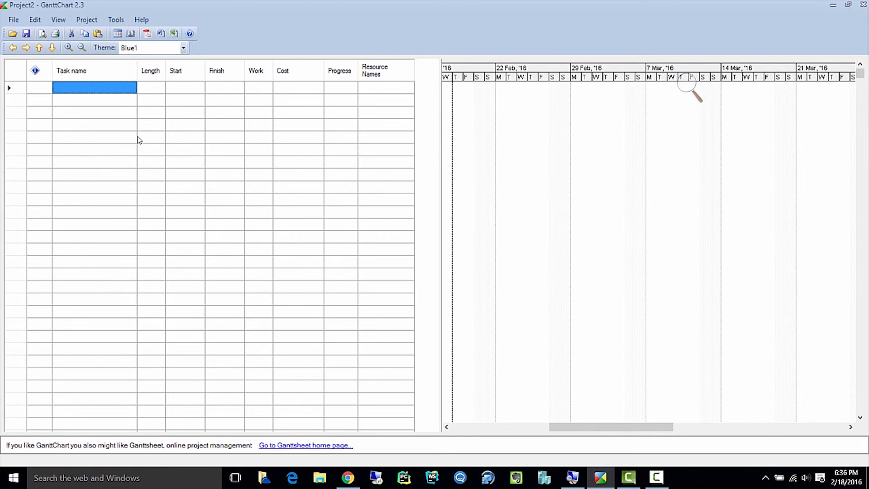
pyautogui.write('Start')
pyautogui.press('Return')
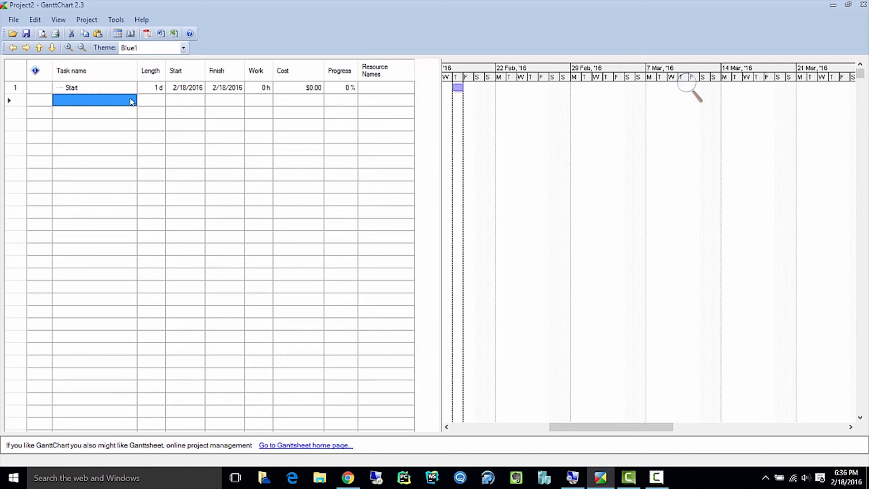
# Shrink the program window so the browser shows behind it, and add tasks Exam 1 through Exam 9 below Start.
pyautogui.moveTo(195, 6); pyautogui.dragTo(261, 18)
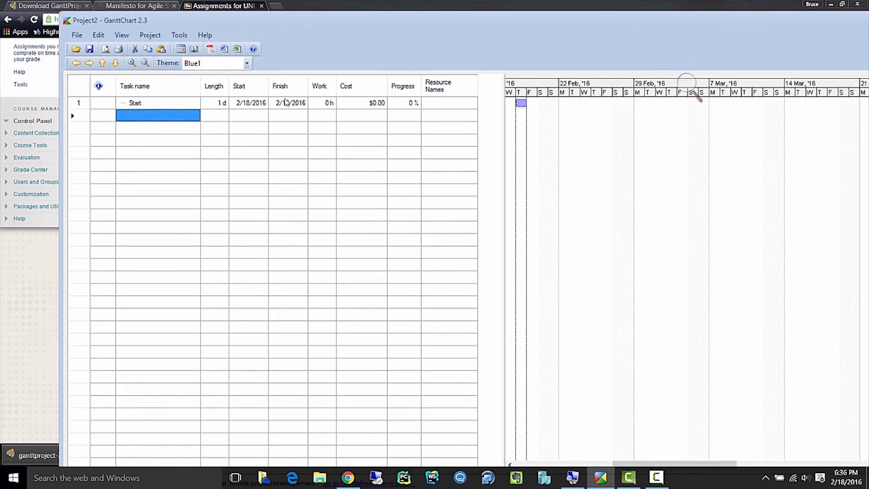
pyautogui.write('E')
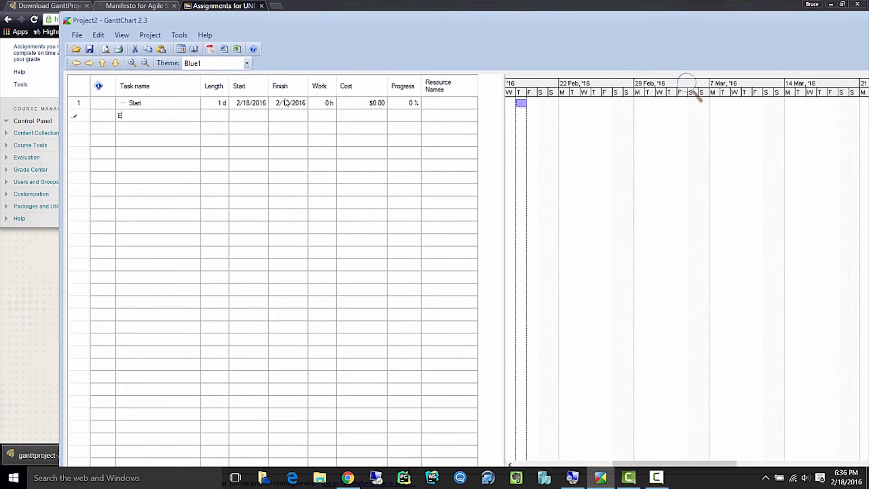
pyautogui.write('xam 1')
pyautogui.press('Return')
pyautogui.write('Exam 2')
pyautogui.press('Return')
pyautogui.write('Ex')
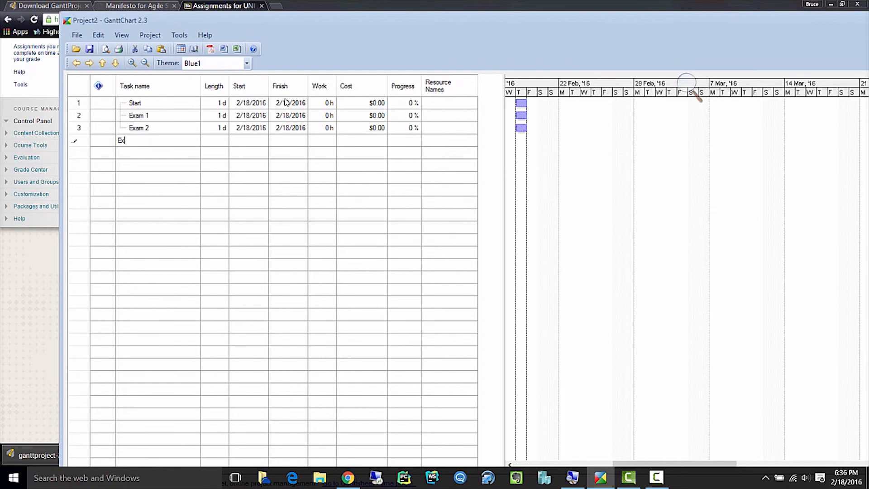
pyautogui.write('am 3')
pyautogui.press('Return')
pyautogui.write('Ex')
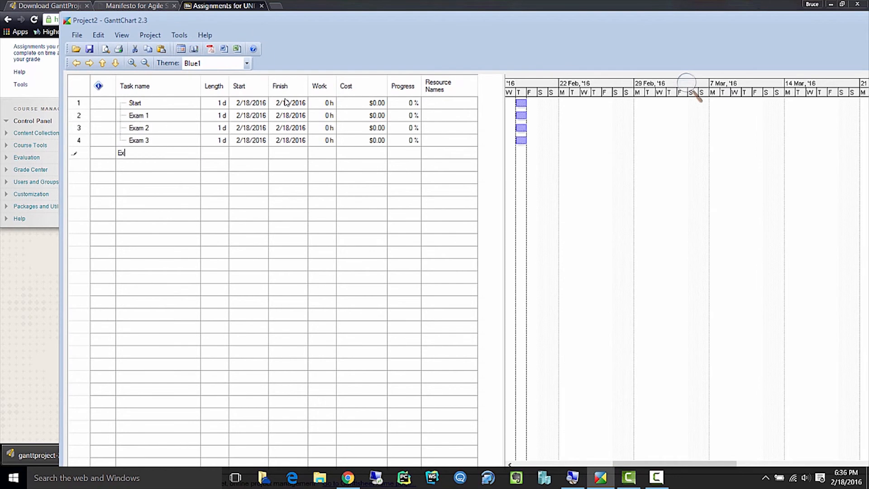
pyautogui.write('am 4')
pyautogui.press('Return')
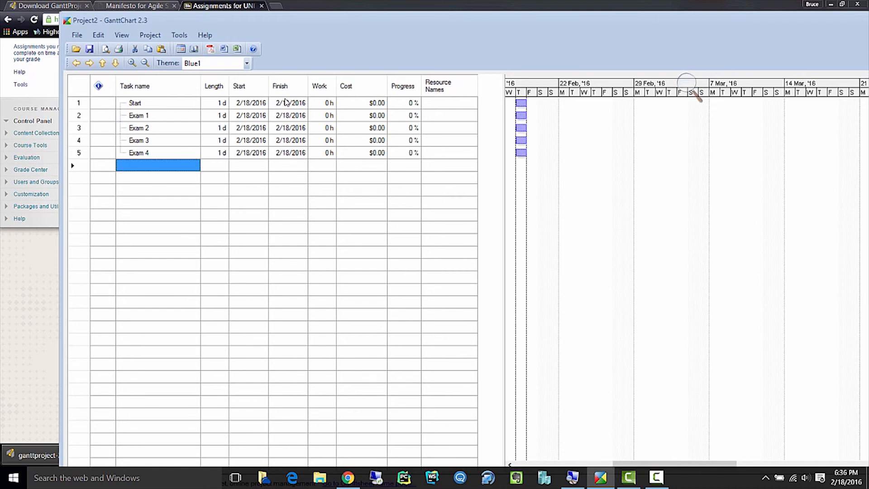
pyautogui.write('Exam 5')
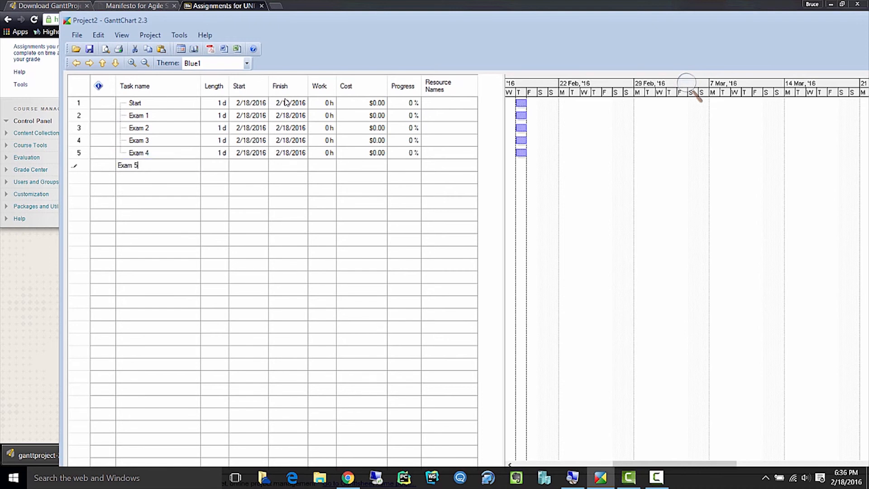
pyautogui.press('Return')
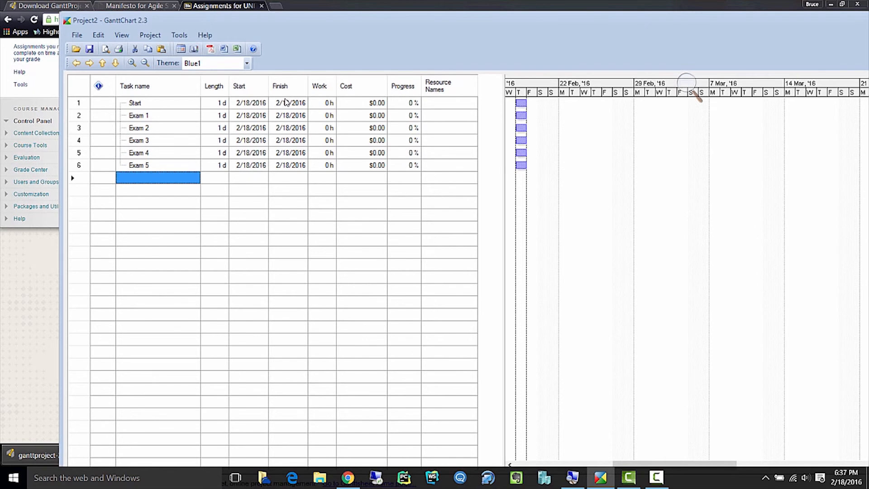
pyautogui.write('Exam 6')
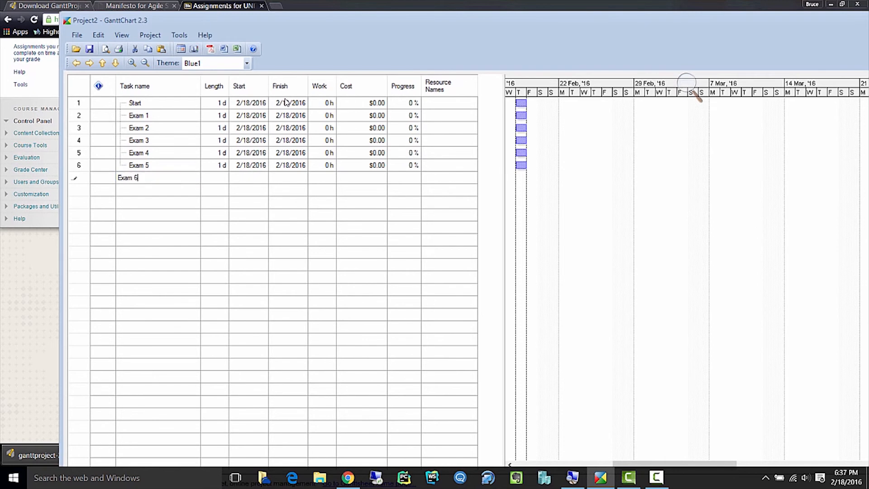
pyautogui.press('Return')
pyautogui.write('Exam 7')
pyautogui.press('Return')
pyautogui.write('Exam 8')
pyautogui.press('Return')
pyautogui.write('Exam 9')
pyautogui.press('Return')
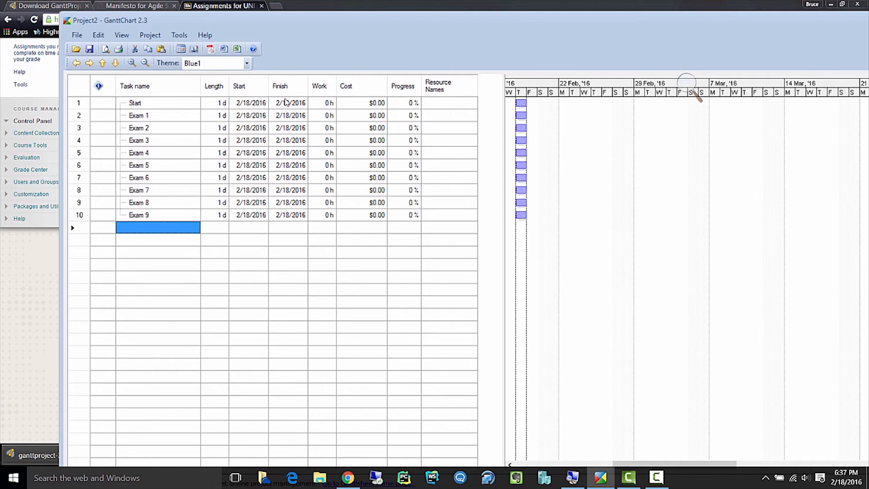
# Check the Writing Assignments folder on the course site in Chrome, and add a Patterns Paper task below Exam 9 in GanttChart.
pyautogui.hotkey('alt', 'Tab')
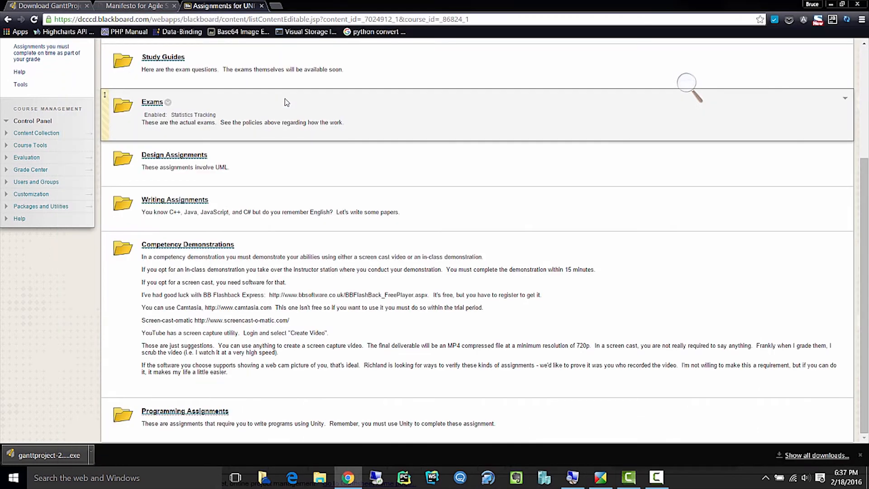
pyautogui.click(180, 200)
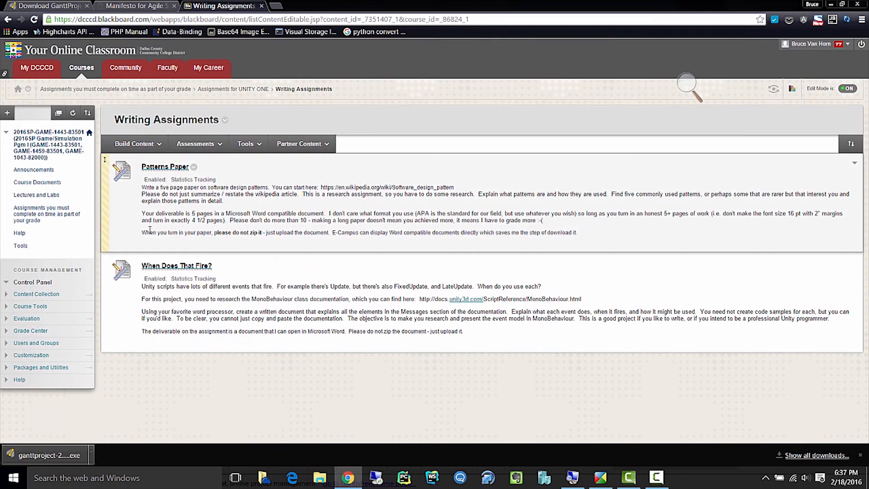
pyautogui.hotkey('alt', 'Tab')
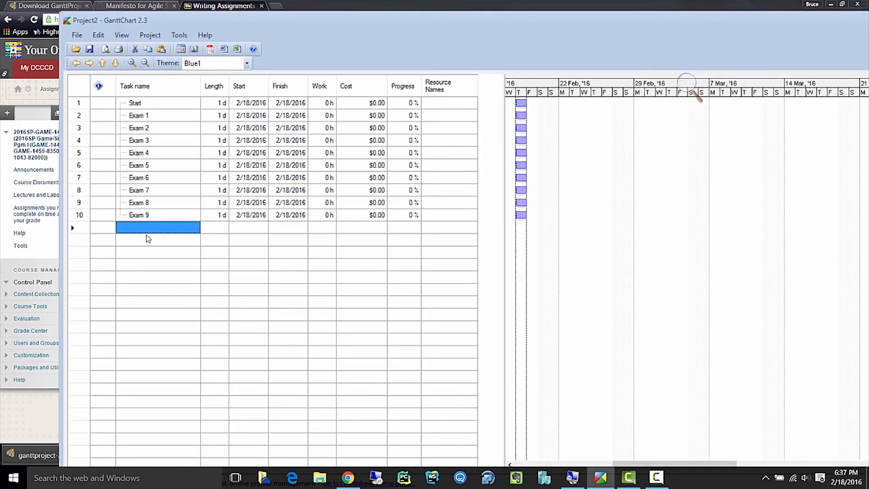
pyautogui.write('Patterns Paper')
pyautogui.press('Tab')
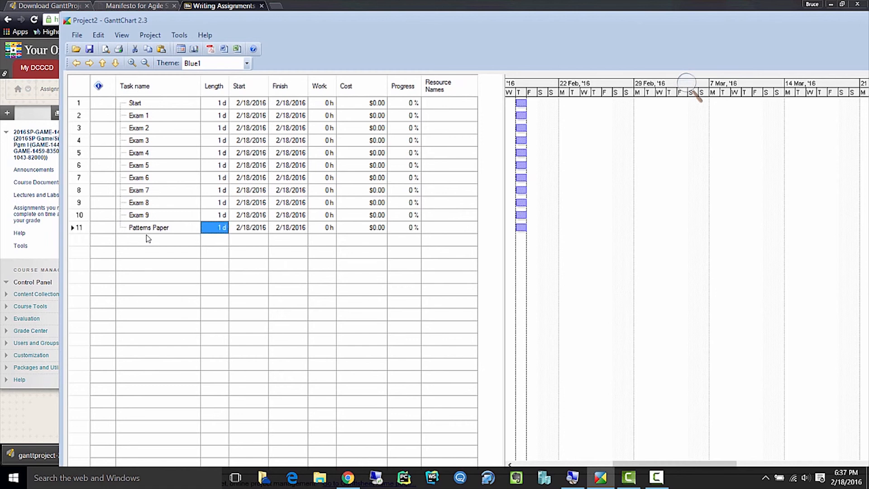
# Add a task named When Does That Fire Paper below Patterns Paper.
pyautogui.press('Down')
pyautogui.press('Left')
pyautogui.write('When Do')
pyautogui.write('es That')
pyautogui.write('aper')
pyautogui.press('Return')
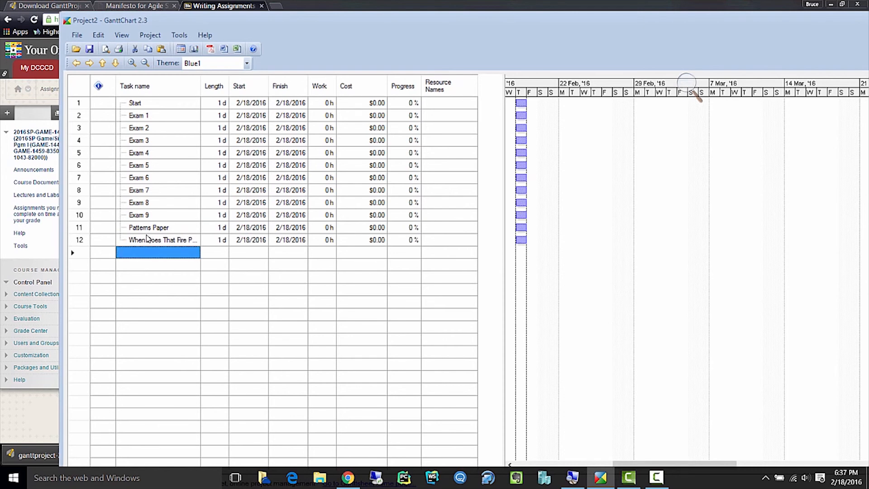
# Switch to the course site in Chrome and reopen the Assignments for UNITY ONE folder from the assignments page.
pyautogui.hotkey('alt', 'Tab')
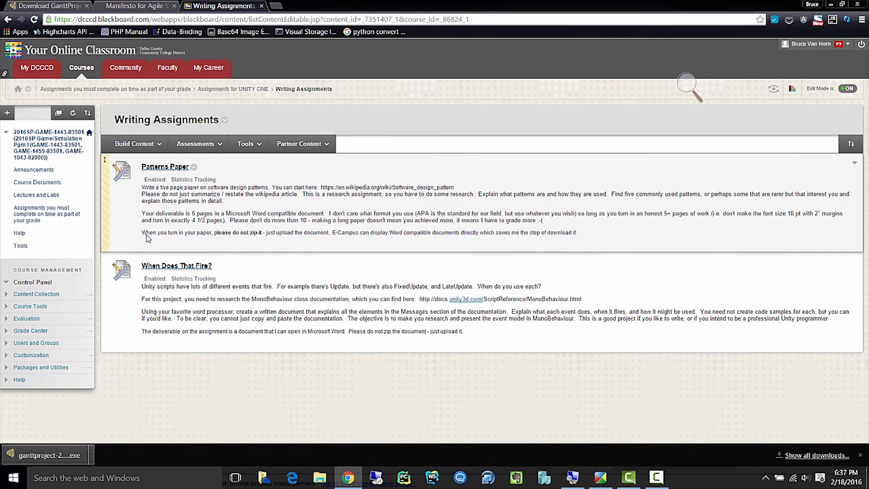
pyautogui.click(68, 222)
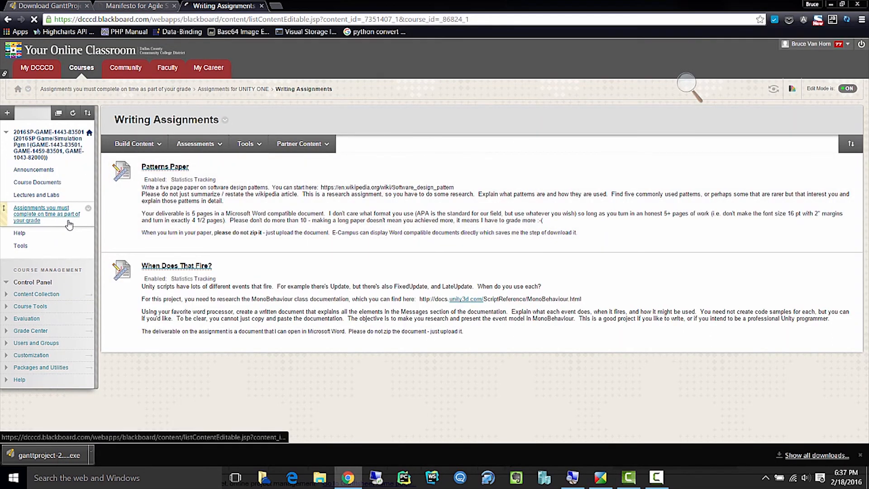
pyautogui.scroll(-8, 245, 252)
pyautogui.scroll(-1, 243, 248)
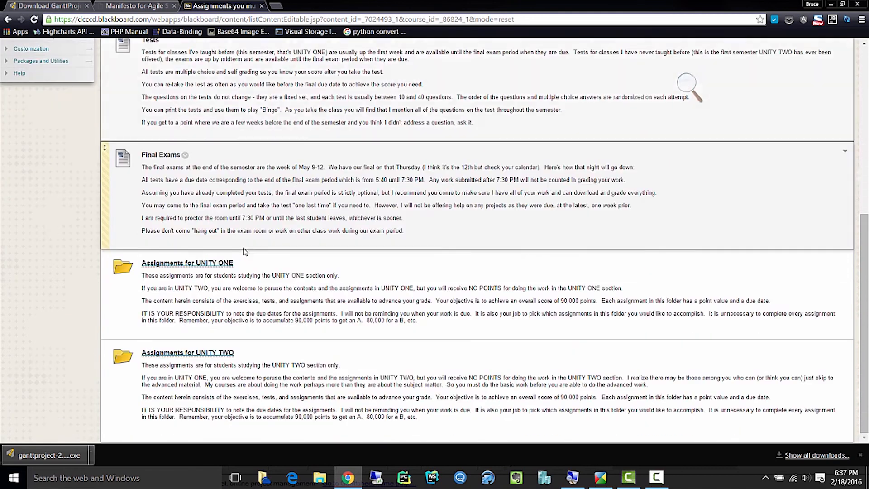
pyautogui.click(218, 263)
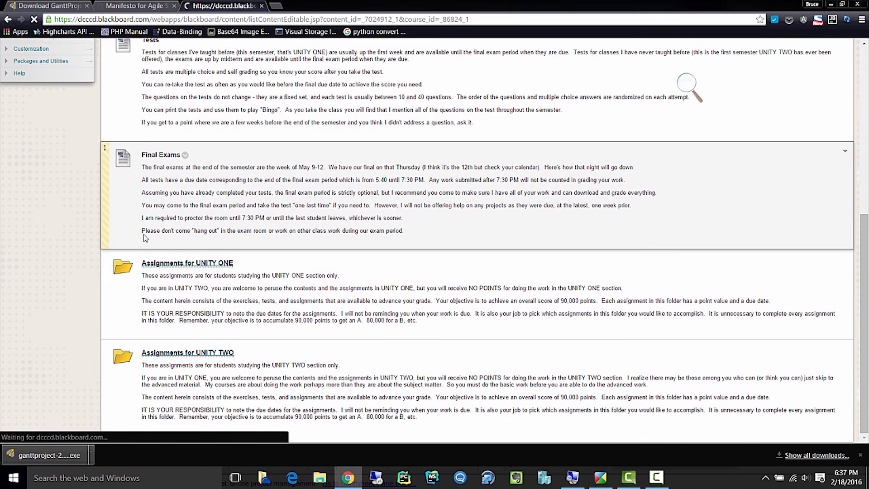
# Open the Programming Assignments folder on the course site and look through its assignments down to Temple of DOOM!
pyautogui.scroll(-4, 114, 304)
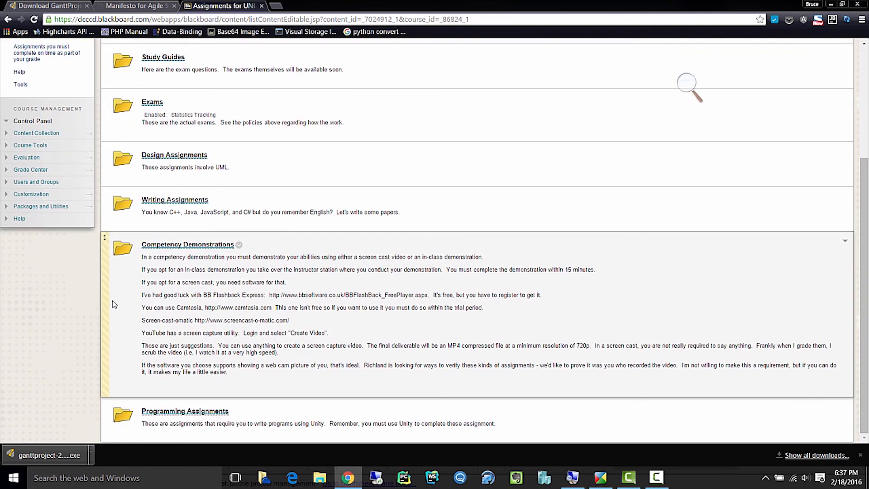
pyautogui.click(198, 412)
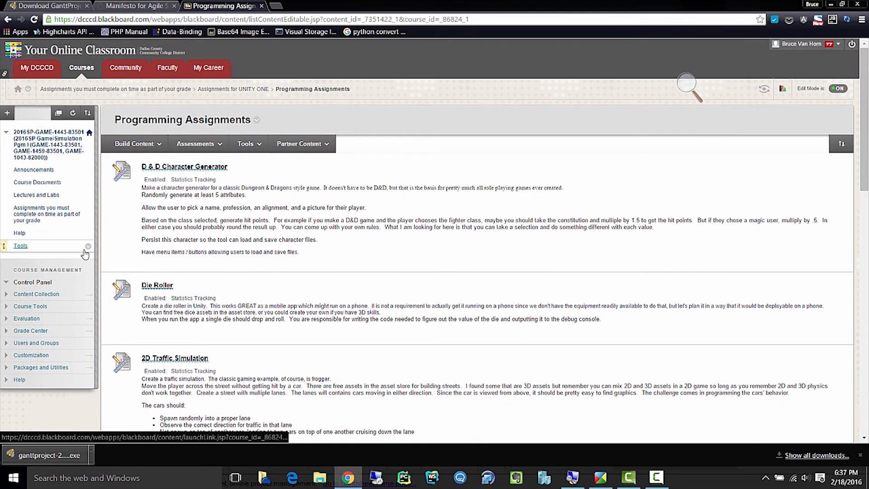
pyautogui.scroll(-2, 289, 249)
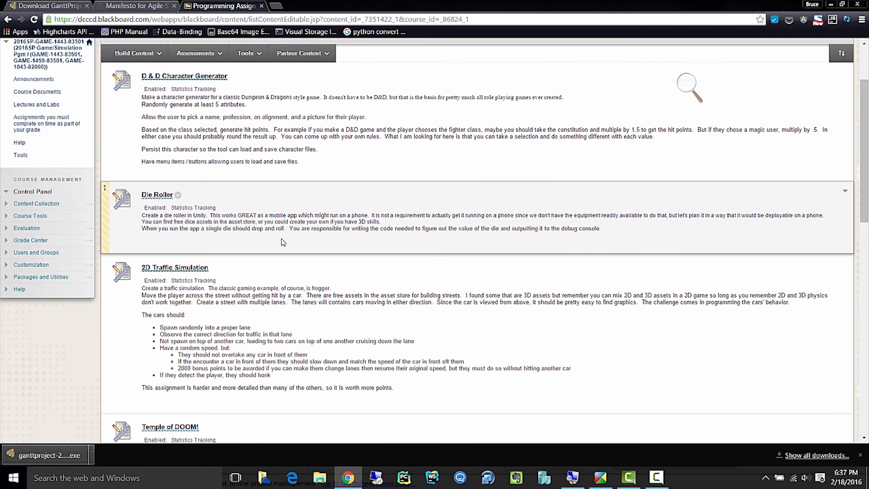
pyautogui.scroll(-6, 280, 242)
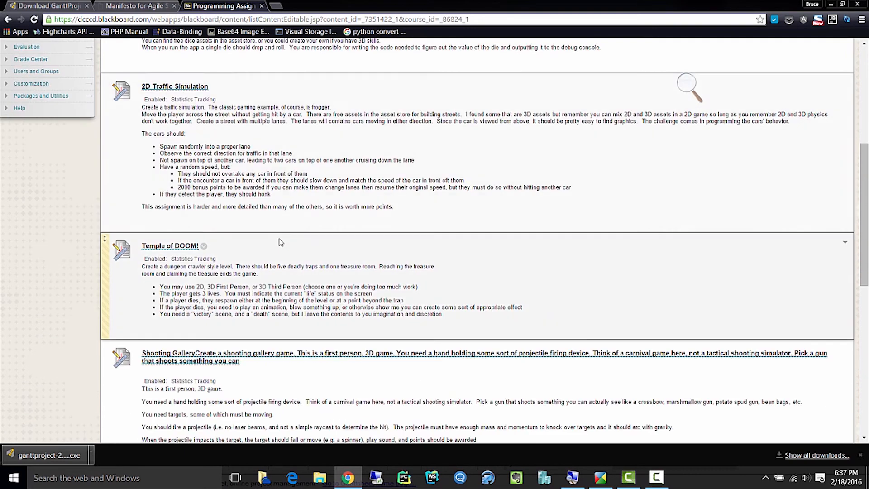
# Switch to GanttChart and add the tasks Die roller and Temple of DOOM below the When Does That Fire Paper task.
pyautogui.hotkey('alt', 'Tab')
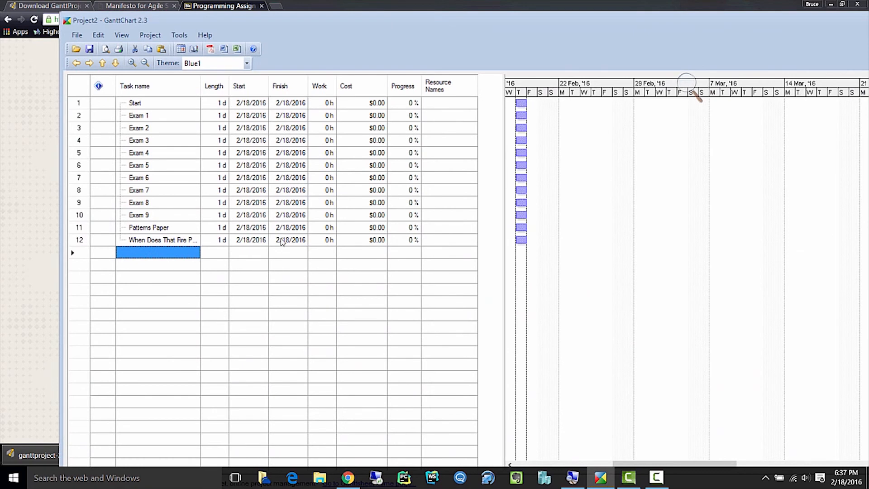
pyautogui.write('Die')
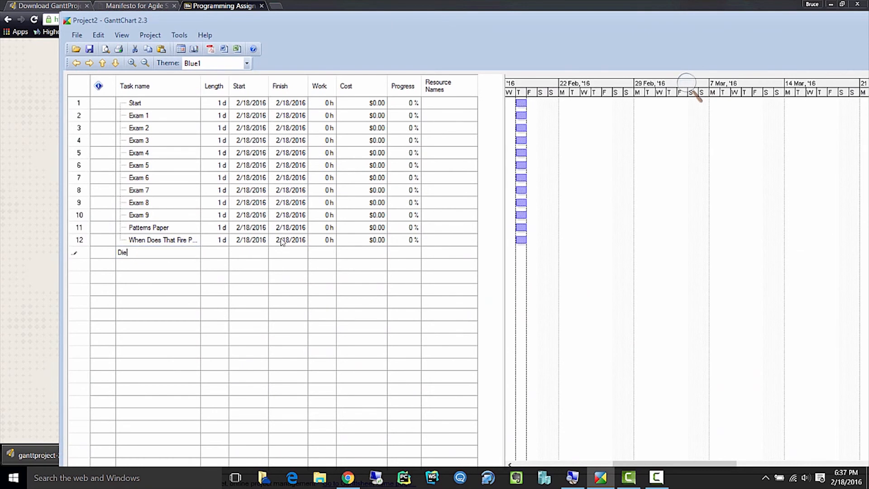
pyautogui.write(' roller')
pyautogui.press('Return')
pyautogui.write('T')
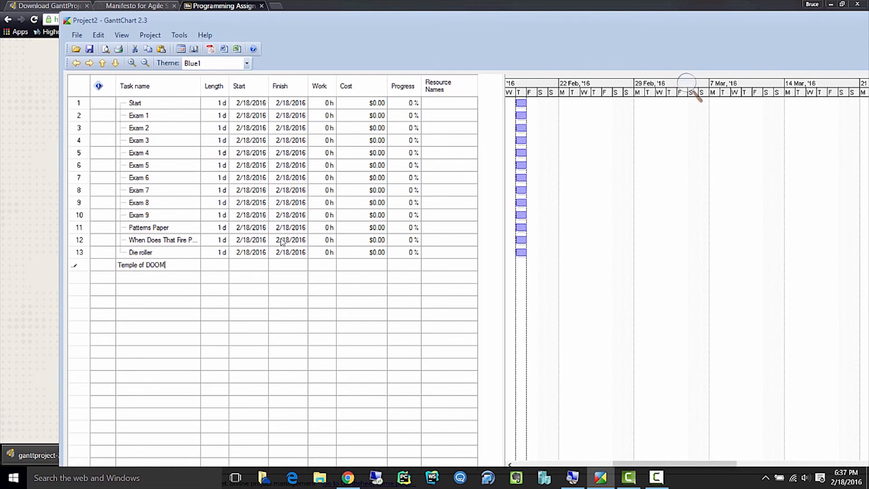
pyautogui.write('emple of DOOM')
pyautogui.press('Return')
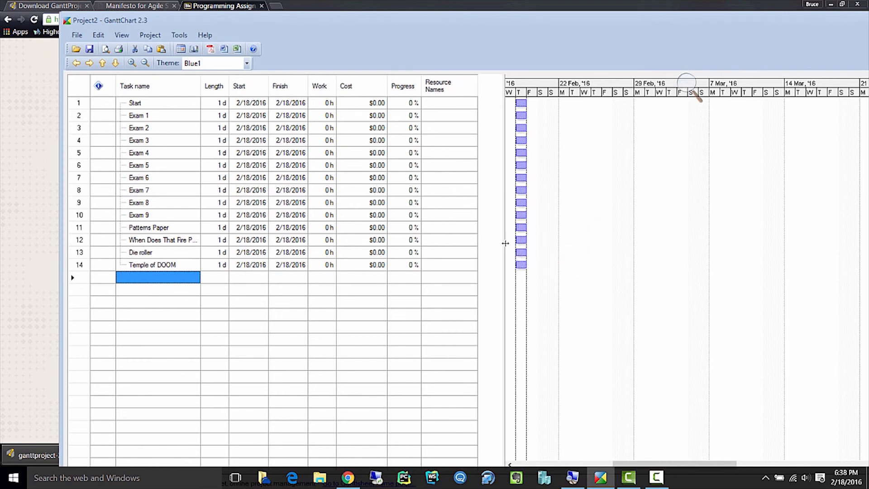
# Stretch the Temple of DOOM and Die roller bars in the chart to a length of 6 days each.
pyautogui.moveTo(525, 264); pyautogui.dragTo(602, 264)
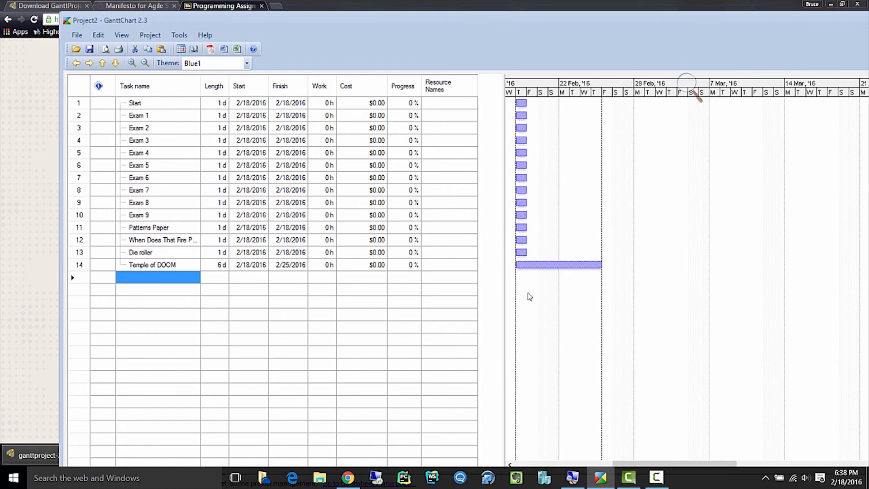
pyautogui.click(151, 253)
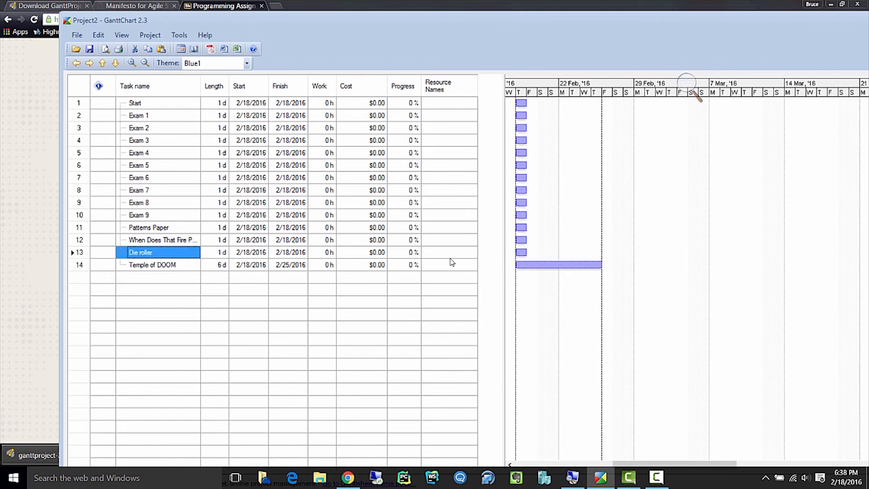
pyautogui.moveTo(525, 252); pyautogui.dragTo(603, 253)
# Link Start to Exam 1 and chain the exams one after another through Exam 9 in the chart.
pyautogui.moveTo(523, 103); pyautogui.dragTo(522, 154)
pyautogui.moveTo(587, 158); pyautogui.dragTo(523, 165)
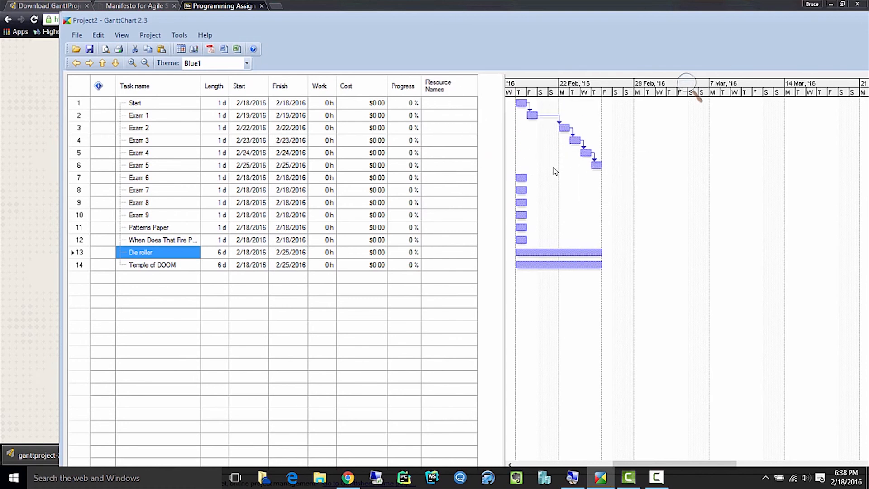
pyautogui.moveTo(596, 167); pyautogui.dragTo(521, 178)
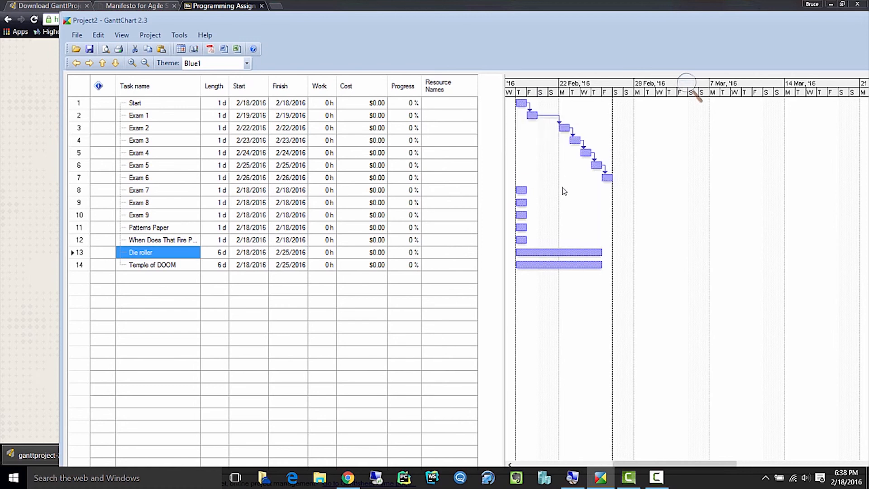
pyautogui.moveTo(605, 178); pyautogui.dragTo(520, 190)
pyautogui.moveTo(639, 189); pyautogui.dragTo(521, 203)
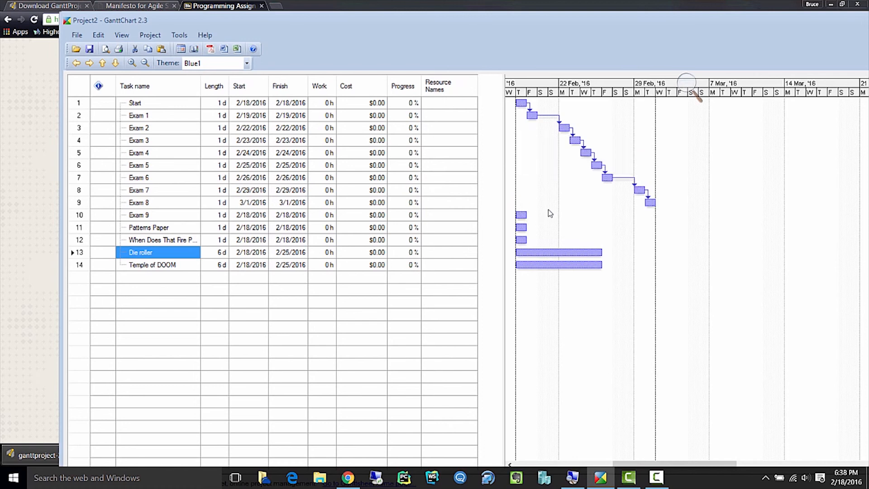
pyautogui.moveTo(648, 203); pyautogui.dragTo(522, 215)
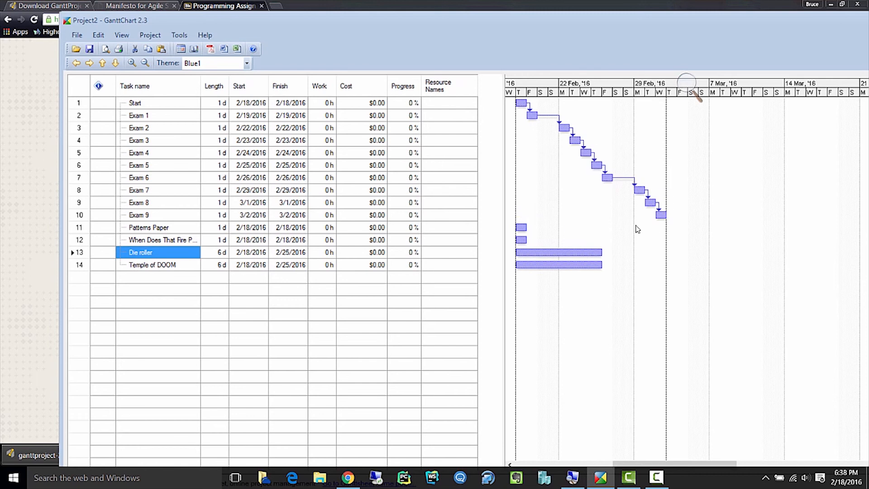
# Continue the dependency chain from Exam 9 through Patterns Paper, When Does That Fire Paper and Die roller to Temple of DOOM.
pyautogui.moveTo(660, 216); pyautogui.dragTo(521, 228)
pyautogui.moveTo(672, 227); pyautogui.dragTo(523, 244)
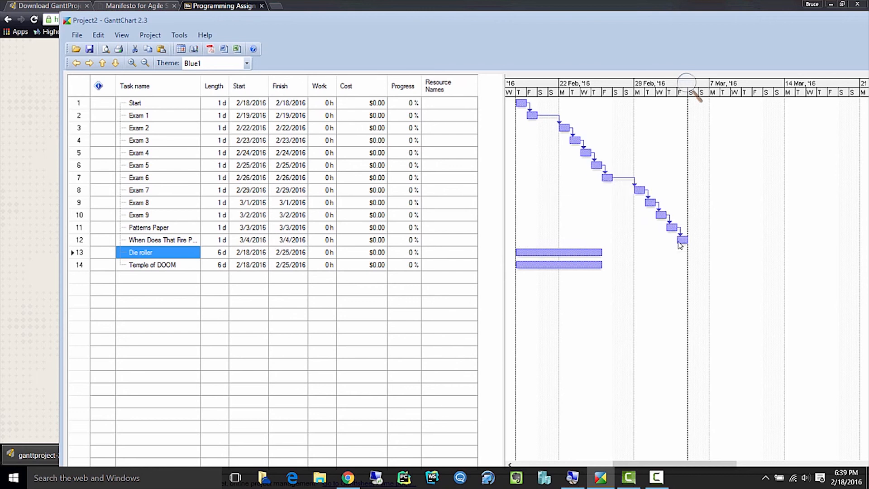
pyautogui.moveTo(682, 239); pyautogui.dragTo(588, 253)
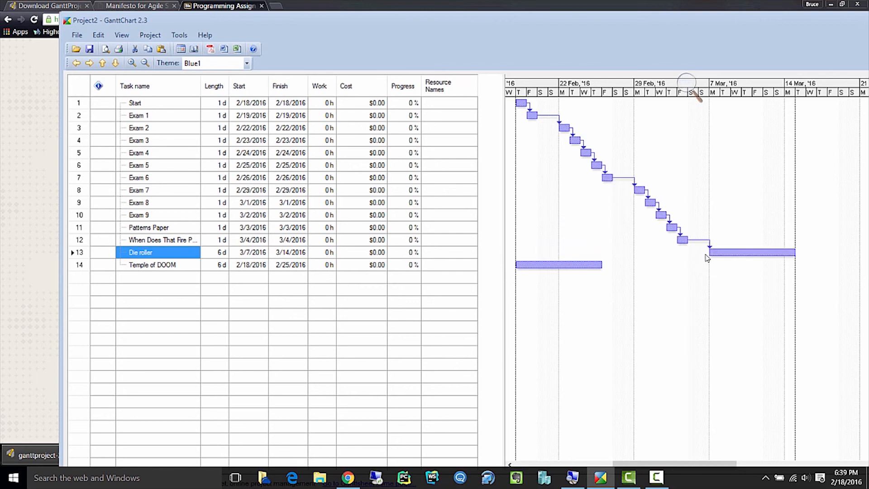
pyautogui.moveTo(715, 252); pyautogui.dragTo(588, 265)
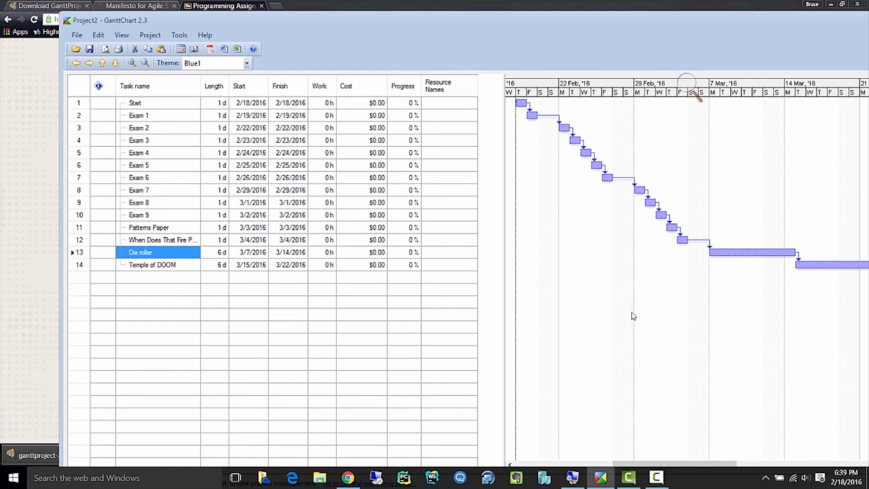
# Add a task named Turn Everything In below Temple of DOOM.
pyautogui.moveTo(661, 461); pyautogui.dragTo(712, 462)
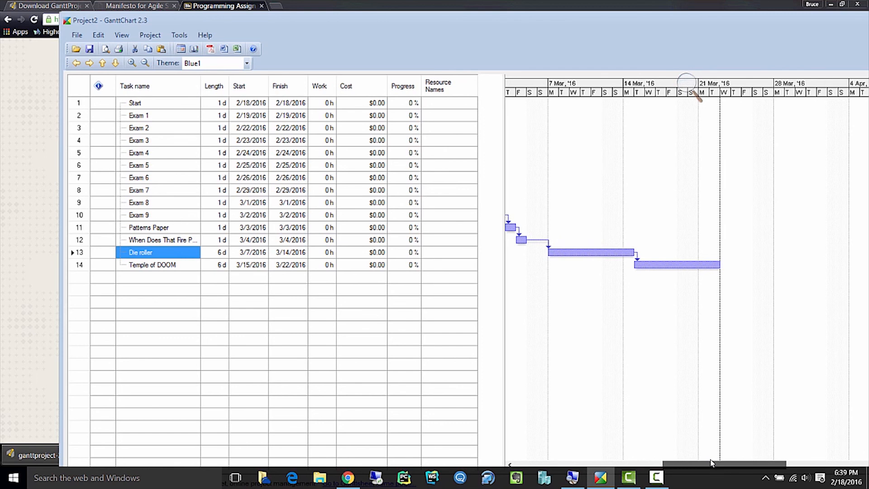
pyautogui.click(141, 287)
pyautogui.click(136, 280)
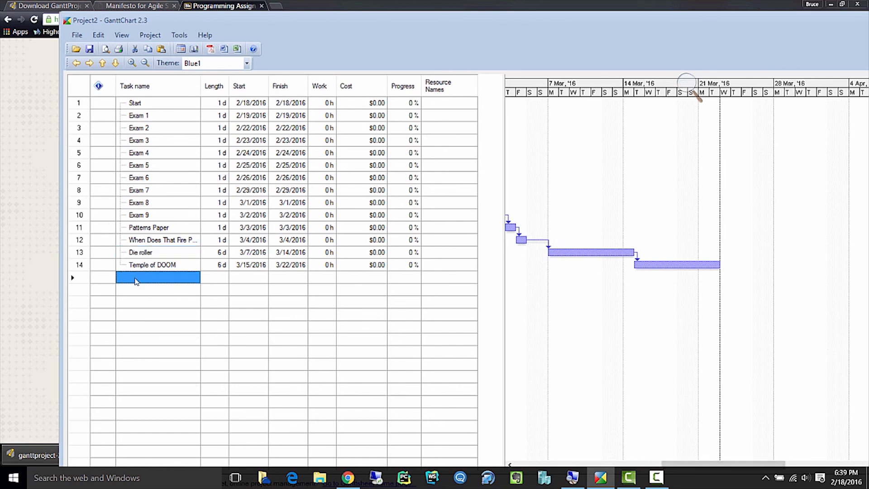
pyautogui.write('Turn Ev')
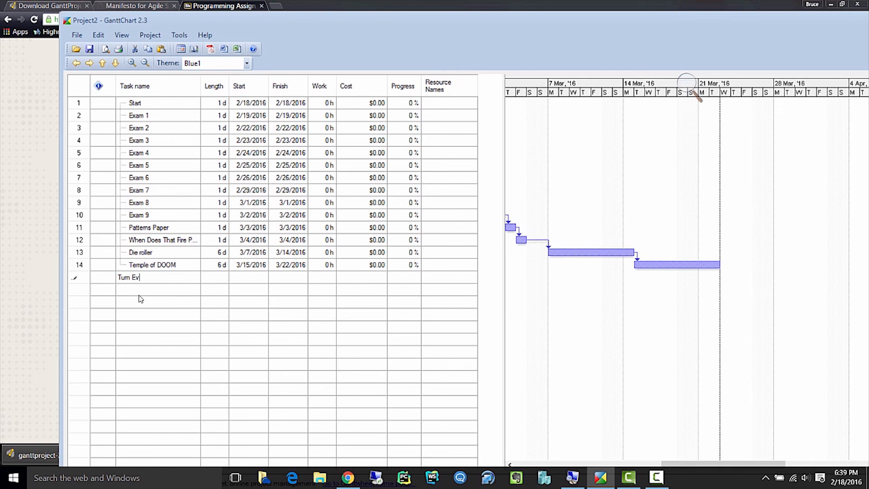
pyautogui.write('erything In')
pyautogui.press('Return')
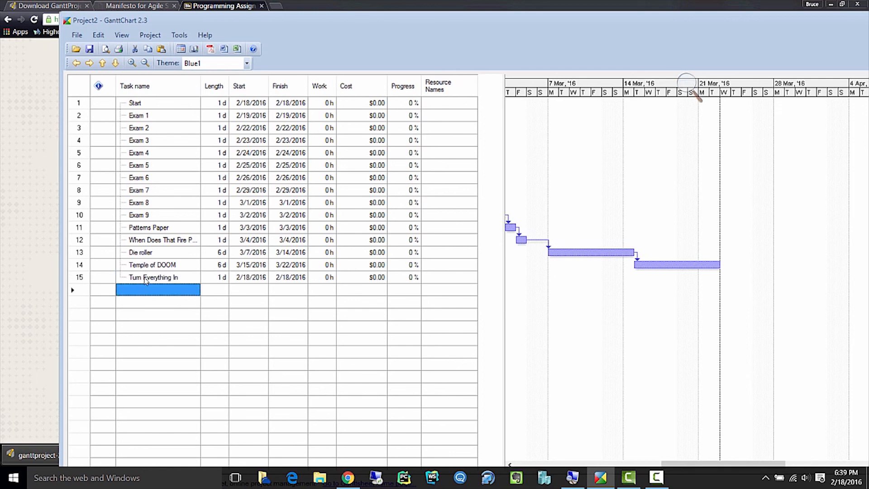
# Mark the Turn Everything In task as a milestone.
pyautogui.doubleClick(146, 278)
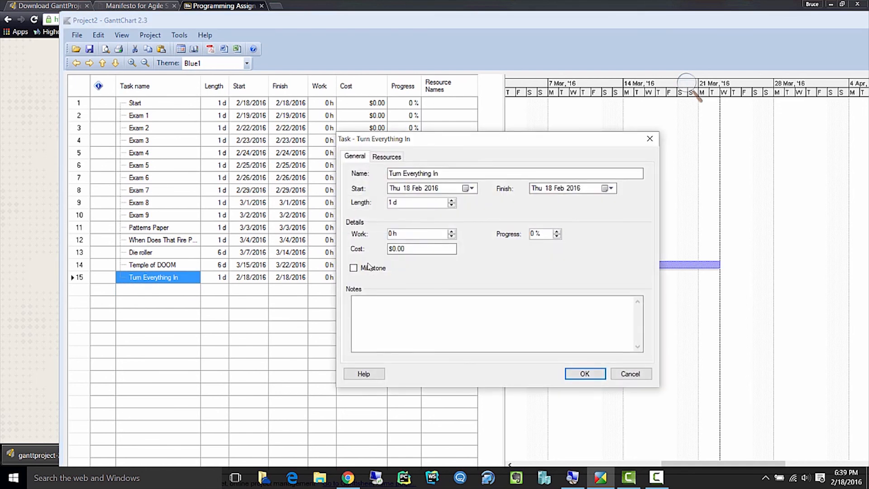
pyautogui.click(371, 268)
pyautogui.click(585, 376)
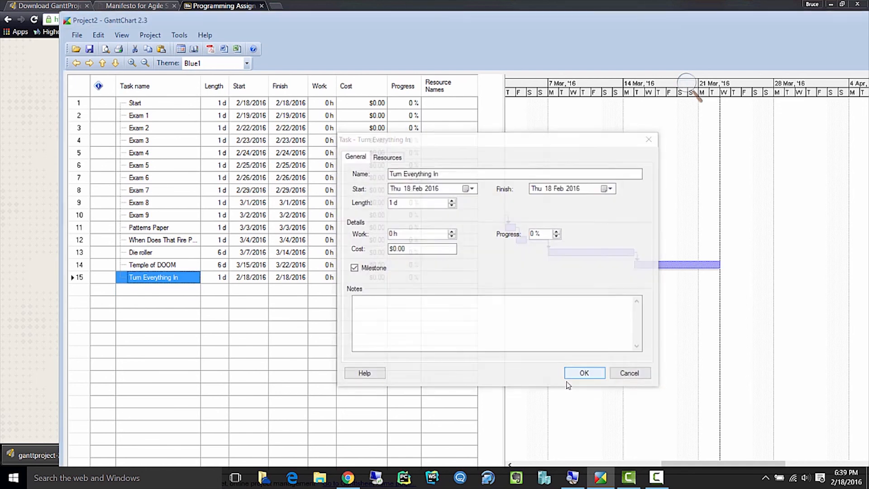
# Link Temple of DOOM to the Turn Everything In milestone so that it follows at the end of the schedule.
pyautogui.moveTo(690, 463); pyautogui.dragTo(628, 468)
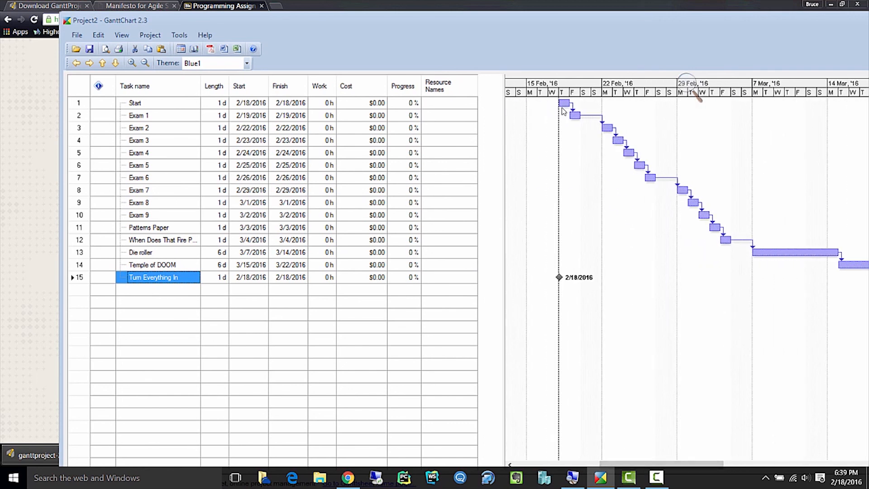
pyautogui.moveTo(689, 463)
pyautogui.mouseDown()
pyautogui.moveTo(732, 466)
pyautogui.moveTo(664, 469)
pyautogui.moveTo(688, 465)
pyautogui.mouseUp()
pyautogui.moveTo(850, 267); pyautogui.dragTo(548, 276)
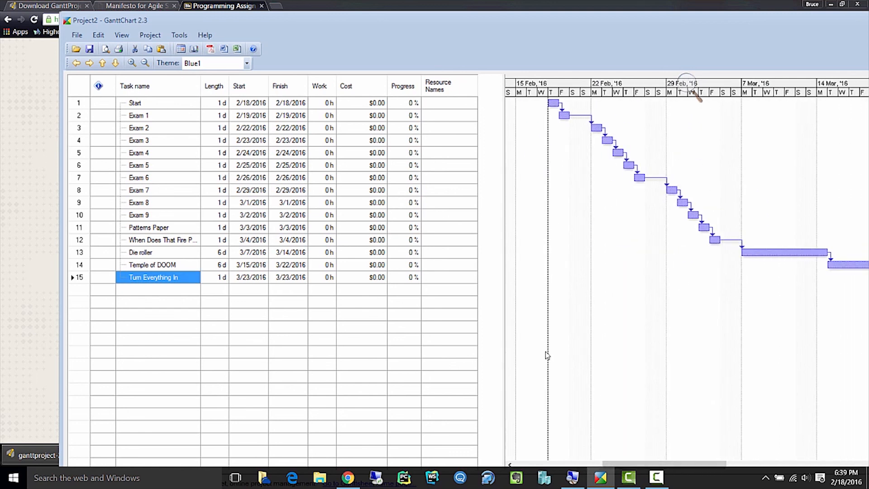
pyautogui.moveTo(657, 462)
pyautogui.mouseDown()
pyautogui.moveTo(738, 461)
pyautogui.moveTo(635, 462)
pyautogui.moveTo(744, 463)
pyautogui.moveTo(666, 462)
pyautogui.mouseUp()
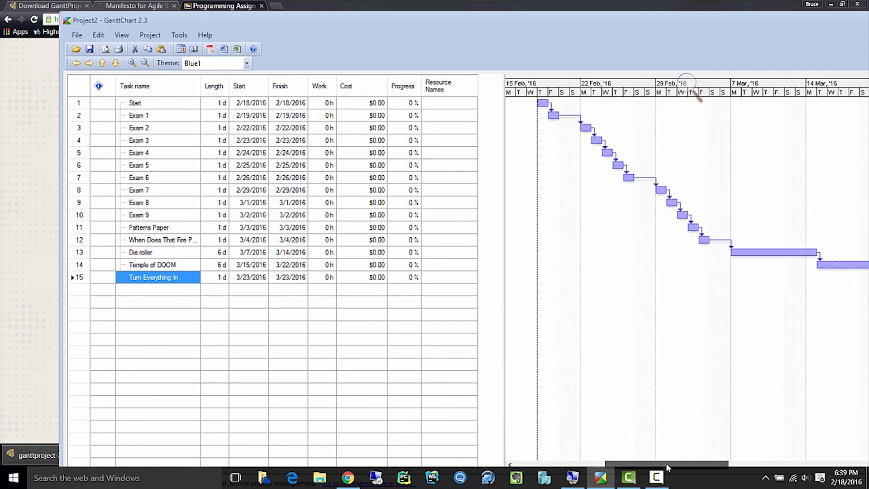
# Save the project in the Documents folder under the file name example.
pyautogui.click(76, 34)
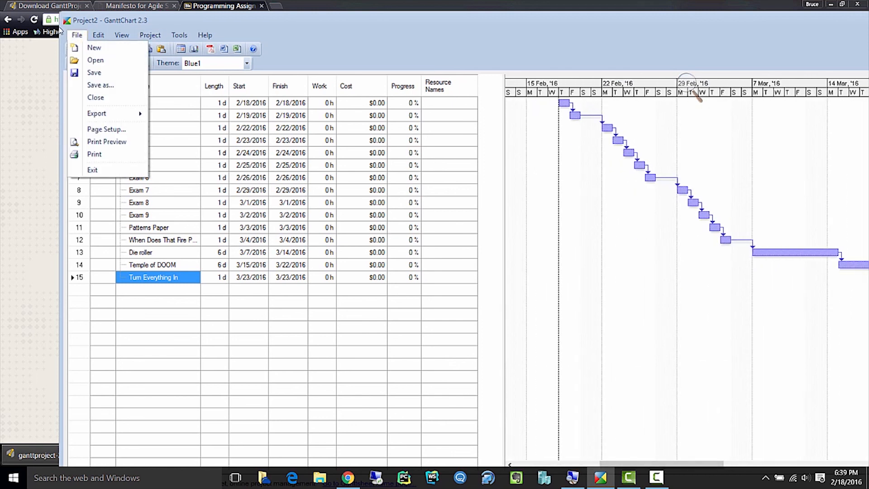
pyautogui.click(93, 72)
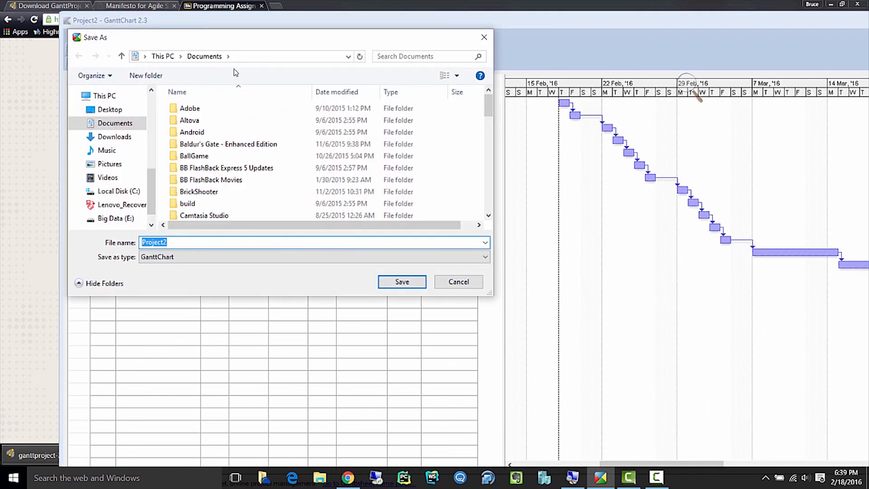
pyautogui.write('e')
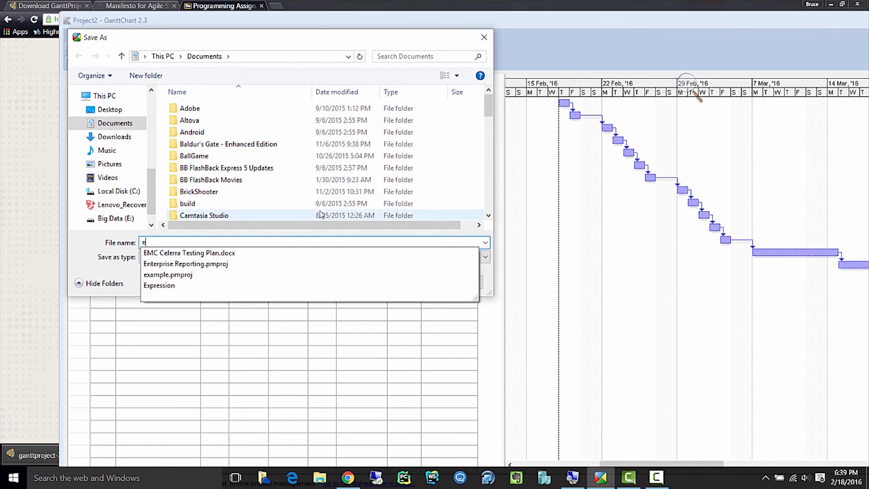
pyautogui.write('xample')
pyautogui.press('Return')
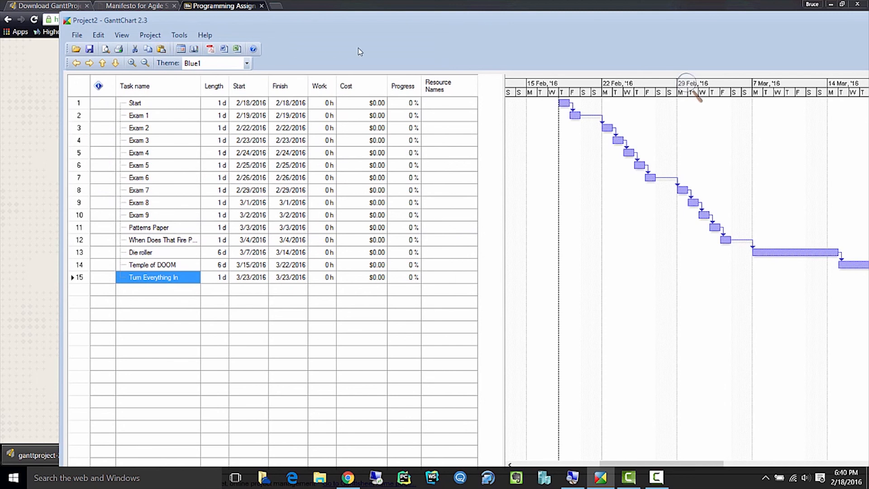
# Minimize the GanttChart window and the Chrome window to show the desktop.
pyautogui.moveTo(683, 27); pyautogui.dragTo(502, 93)
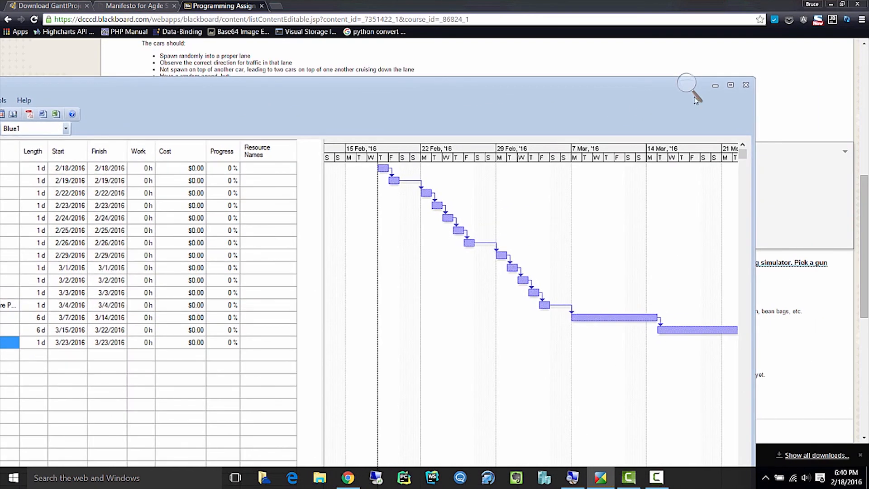
pyautogui.click(715, 86)
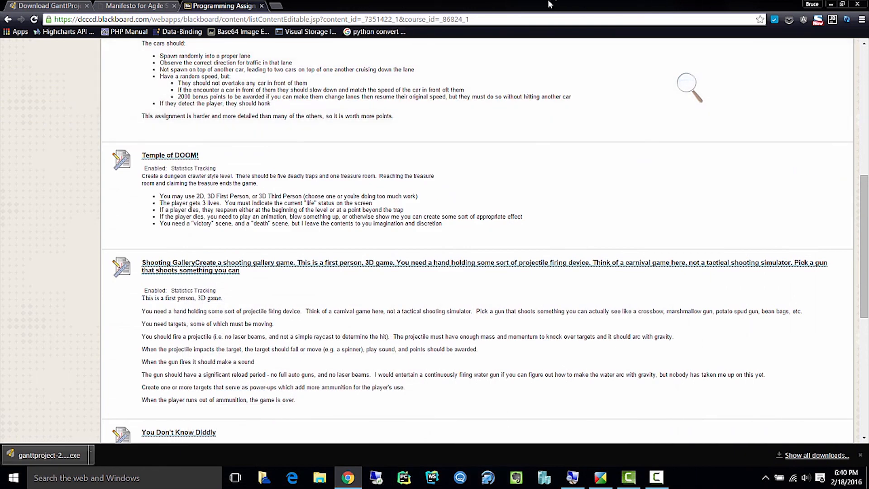
pyautogui.click(830, 4)
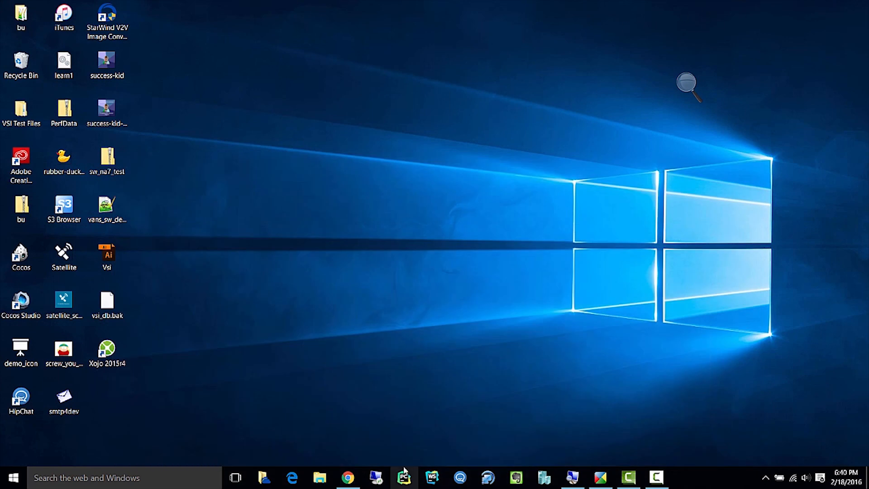